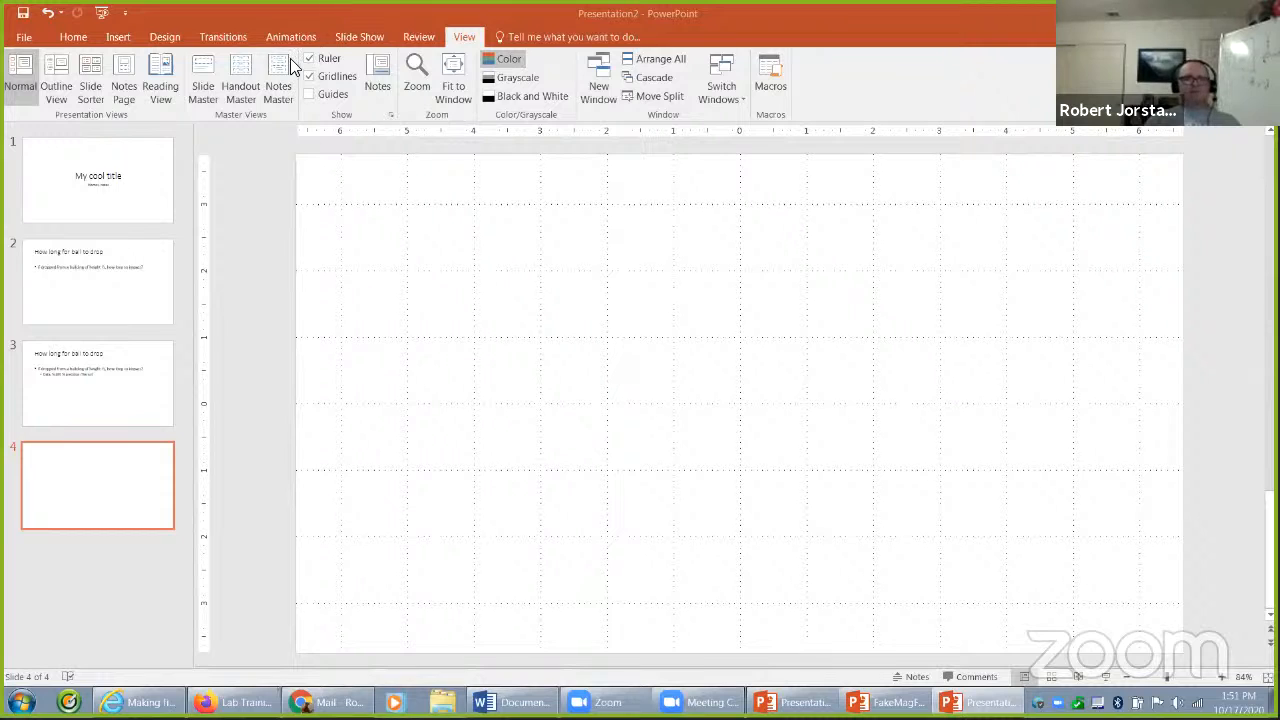
Step: Draw an oval about 4.9 by 4.5 inches on slide 4 and position it slightly left of the slide's center
left_click(118, 38)
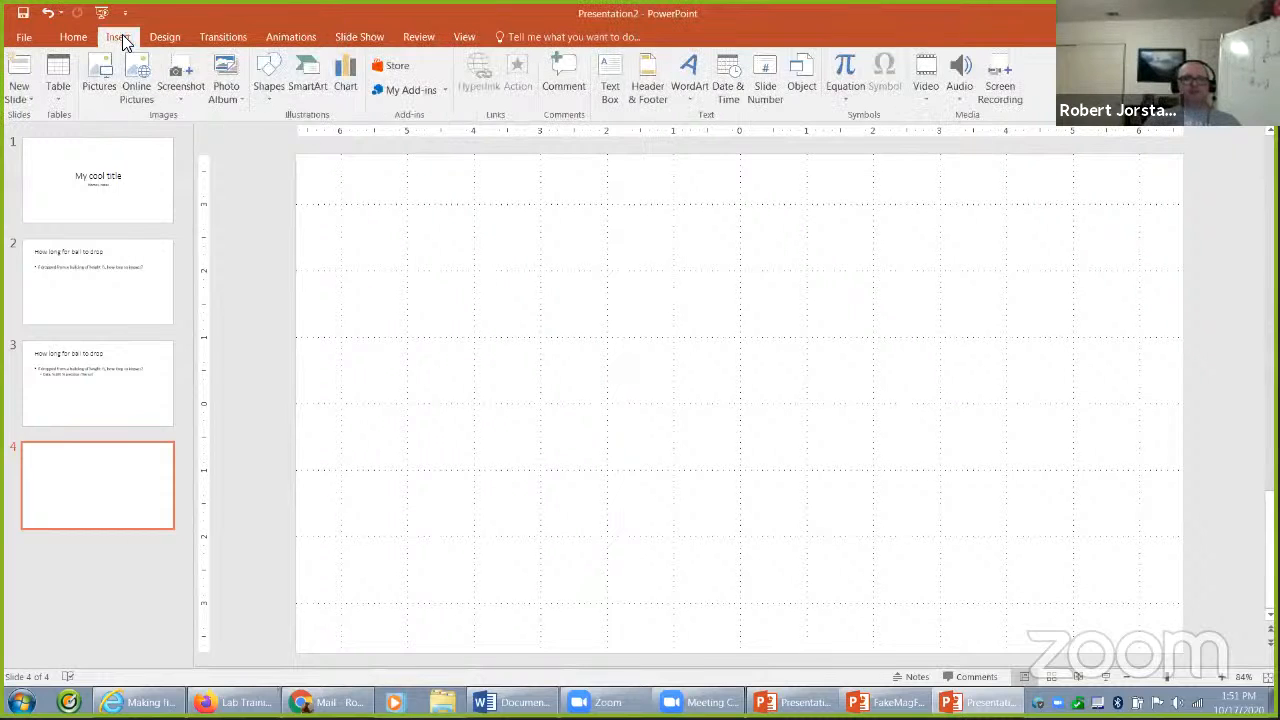
left_click(266, 98)
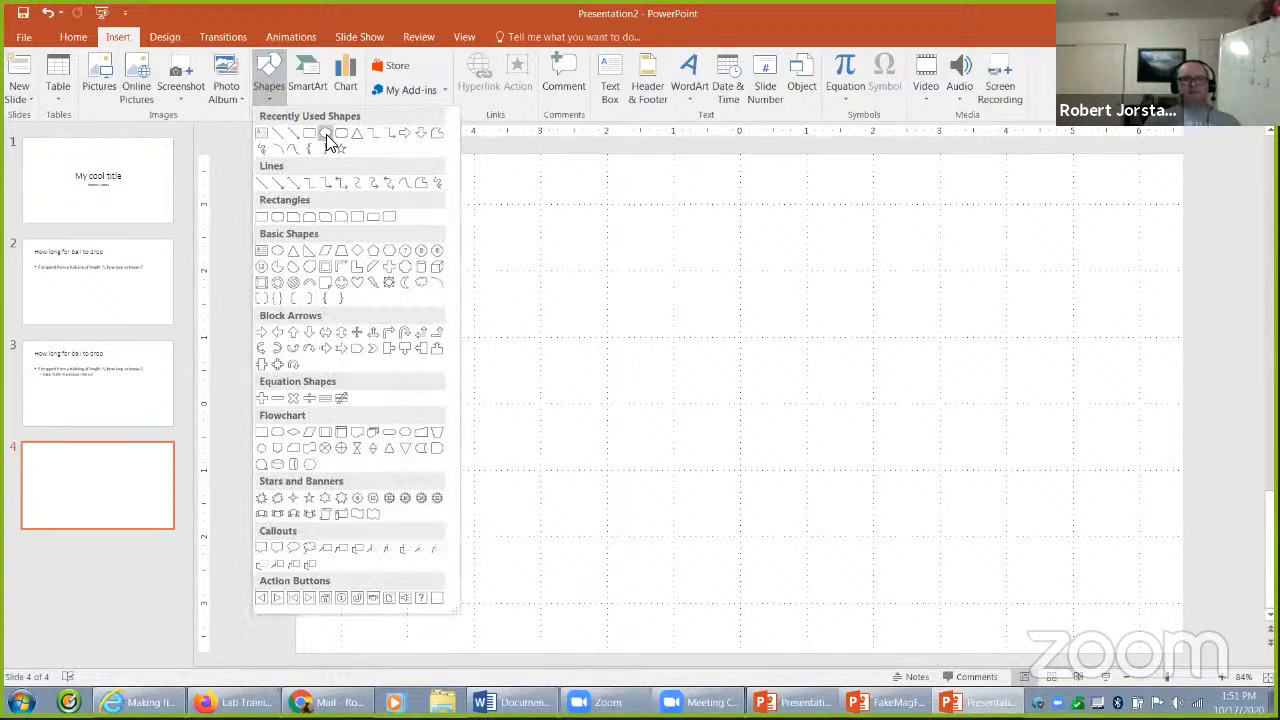
left_click(326, 136)
left_click_drag(443, 268, 769, 573)
left_click_drag(634, 460, 705, 440)
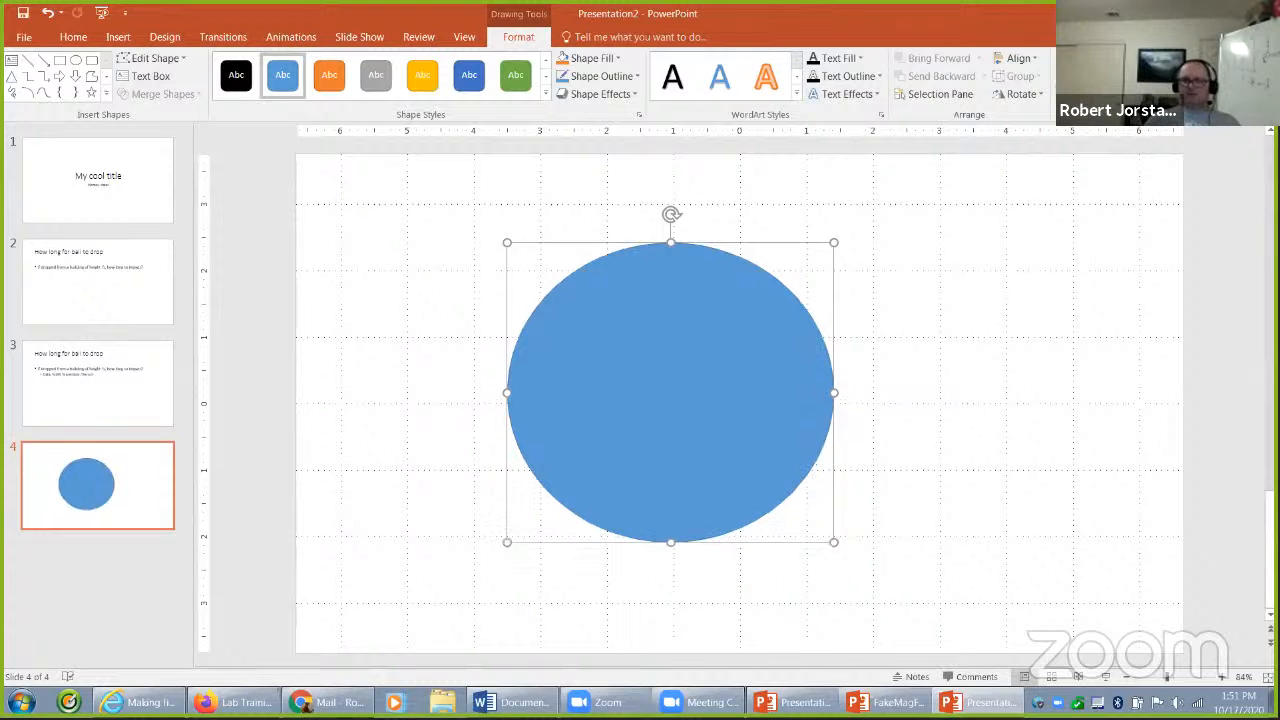
Step: Narrow the oval to about 4.5 inches wide so it forms a circle
key("shift+Down")
key("shift+Left")
key("shift+Left")
key("shift+Left")
key("shift+Left")
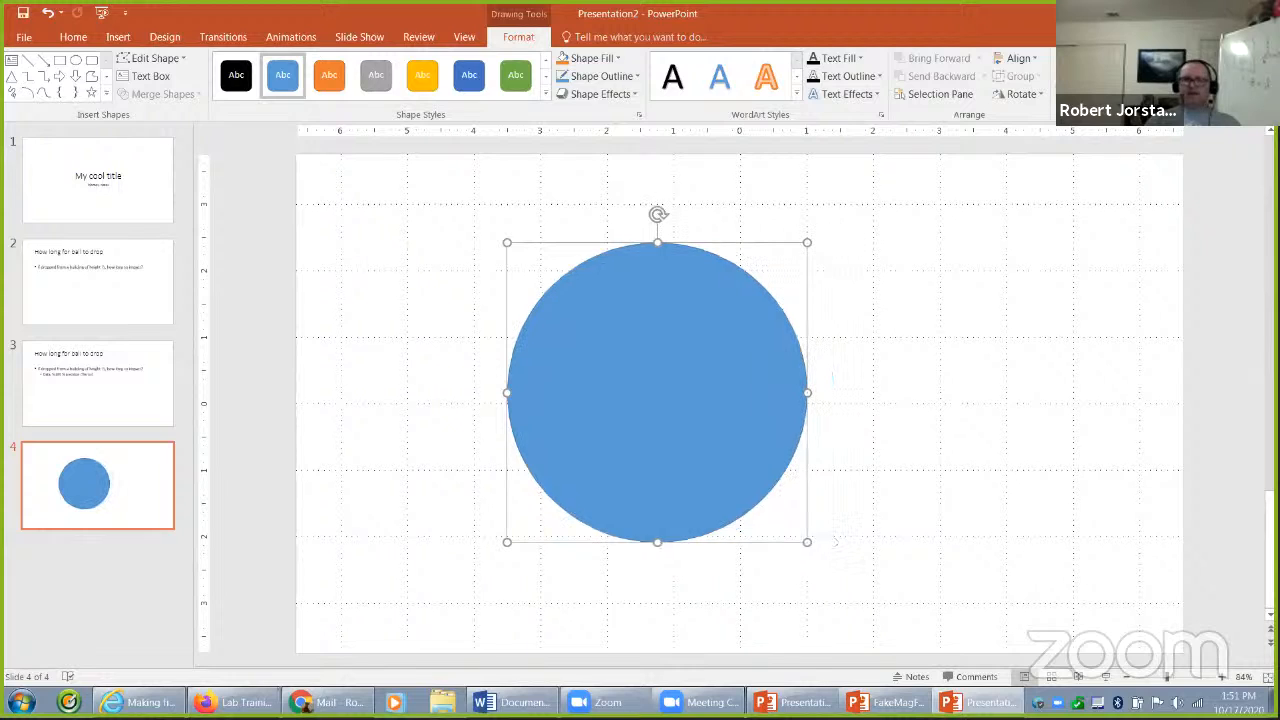
Step: Draw a vertical line between the circle's bottom and top connection points and apply the thin black line style
left_click(28, 61)
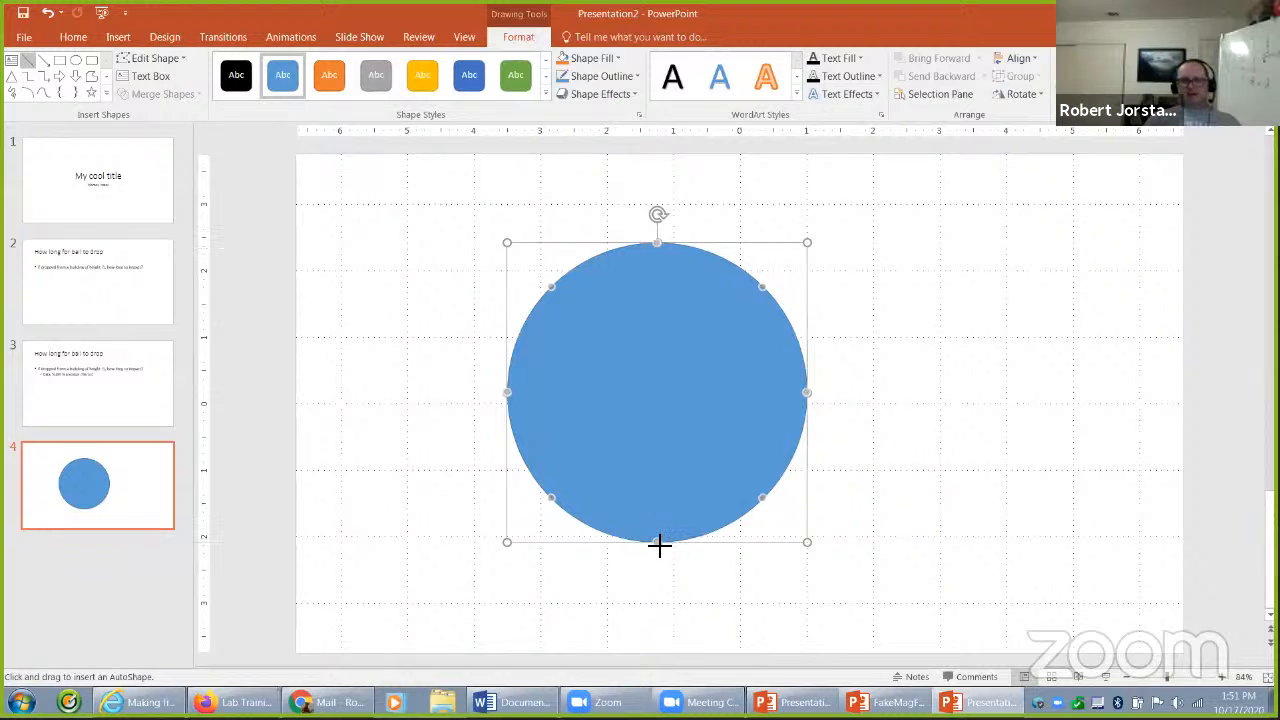
left_click_drag(660, 543, 657, 243)
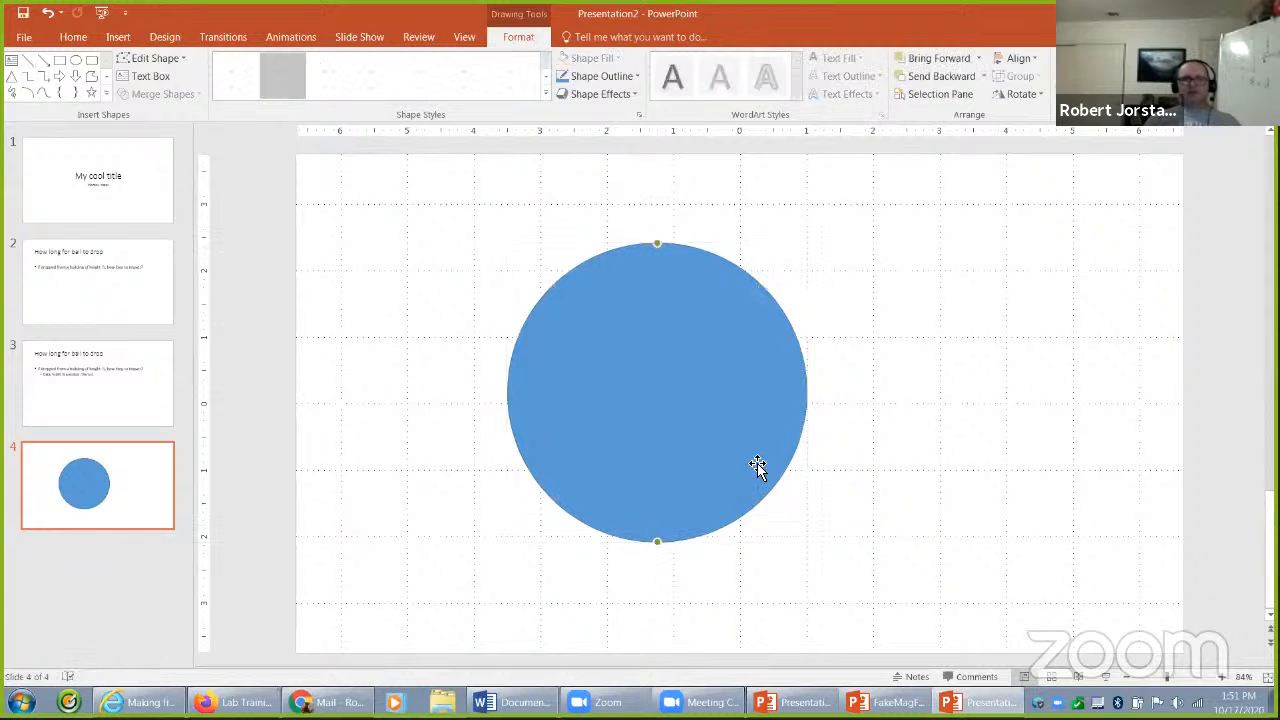
left_click(228, 76)
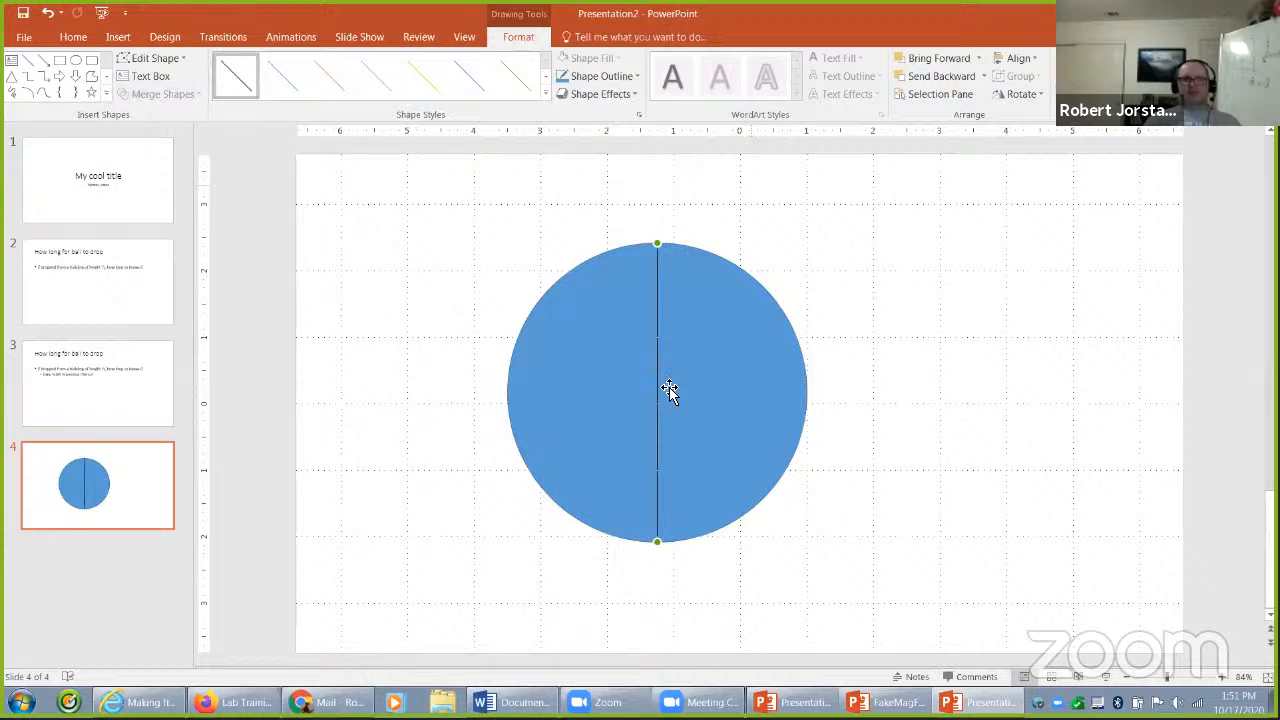
Step: Fill the circle with the lightest gold theme color
left_click(707, 393)
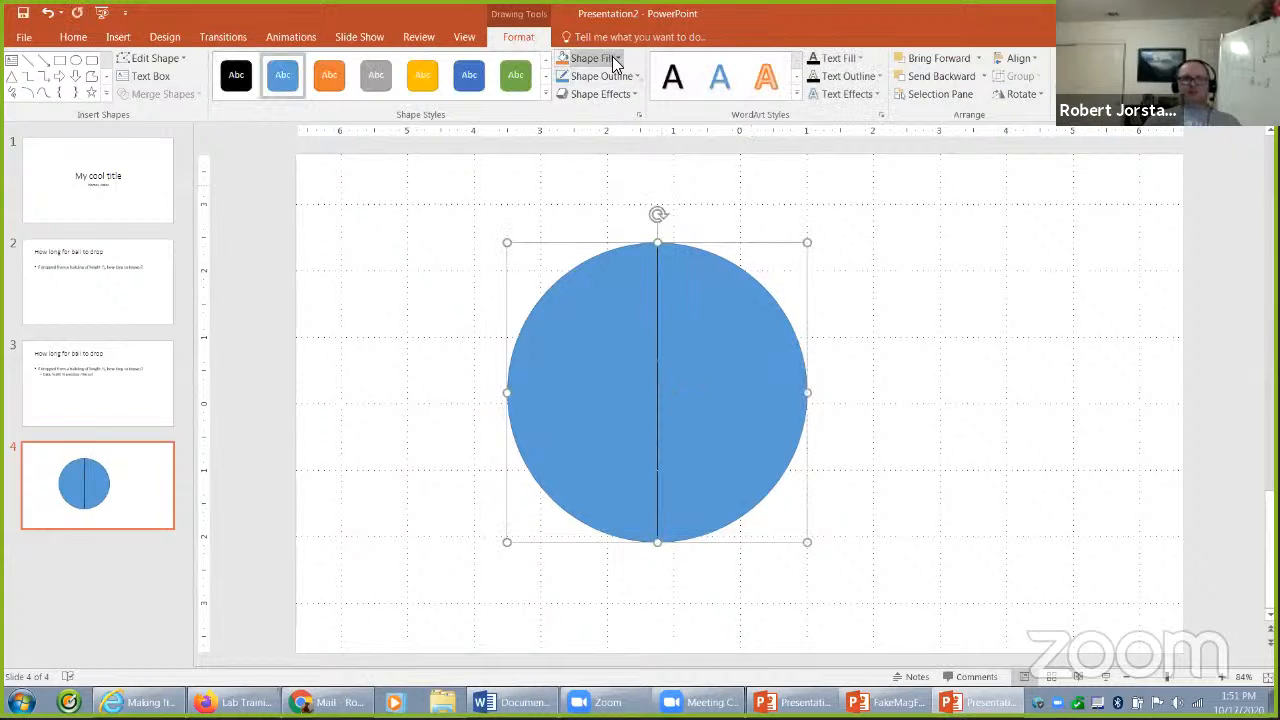
left_click(612, 58)
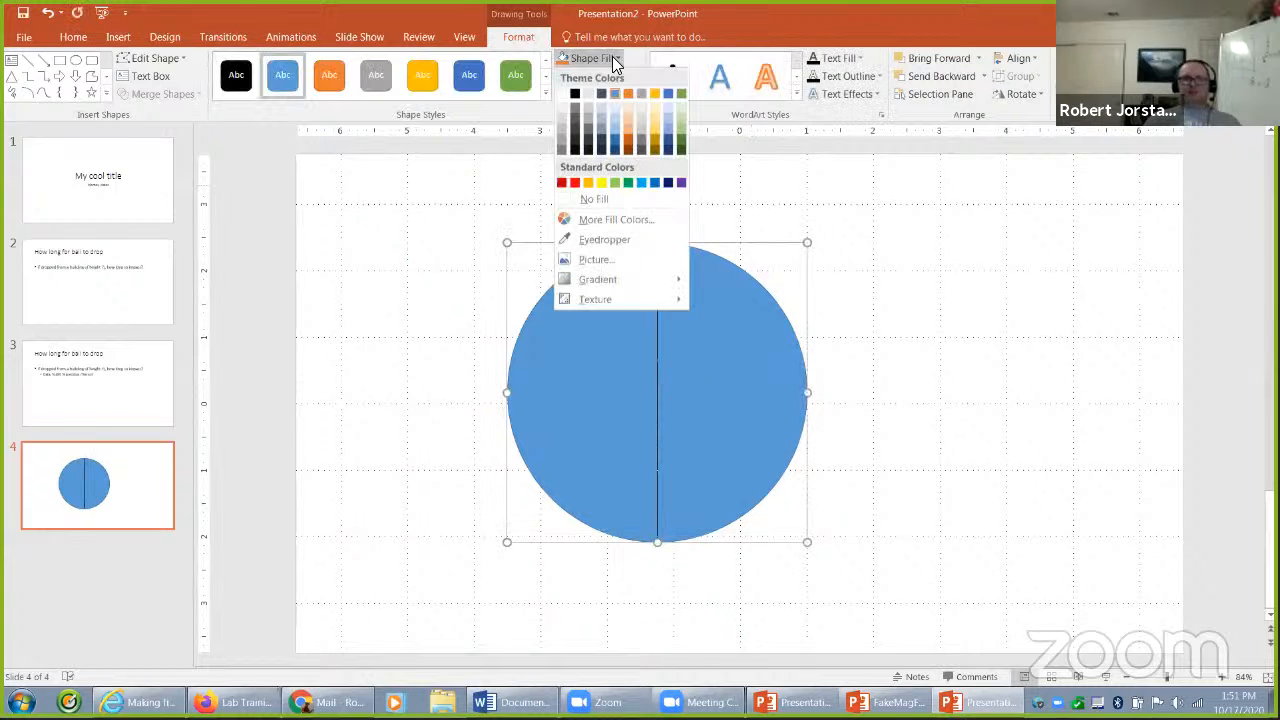
left_click(653, 106)
left_click(960, 369)
left_click(760, 409)
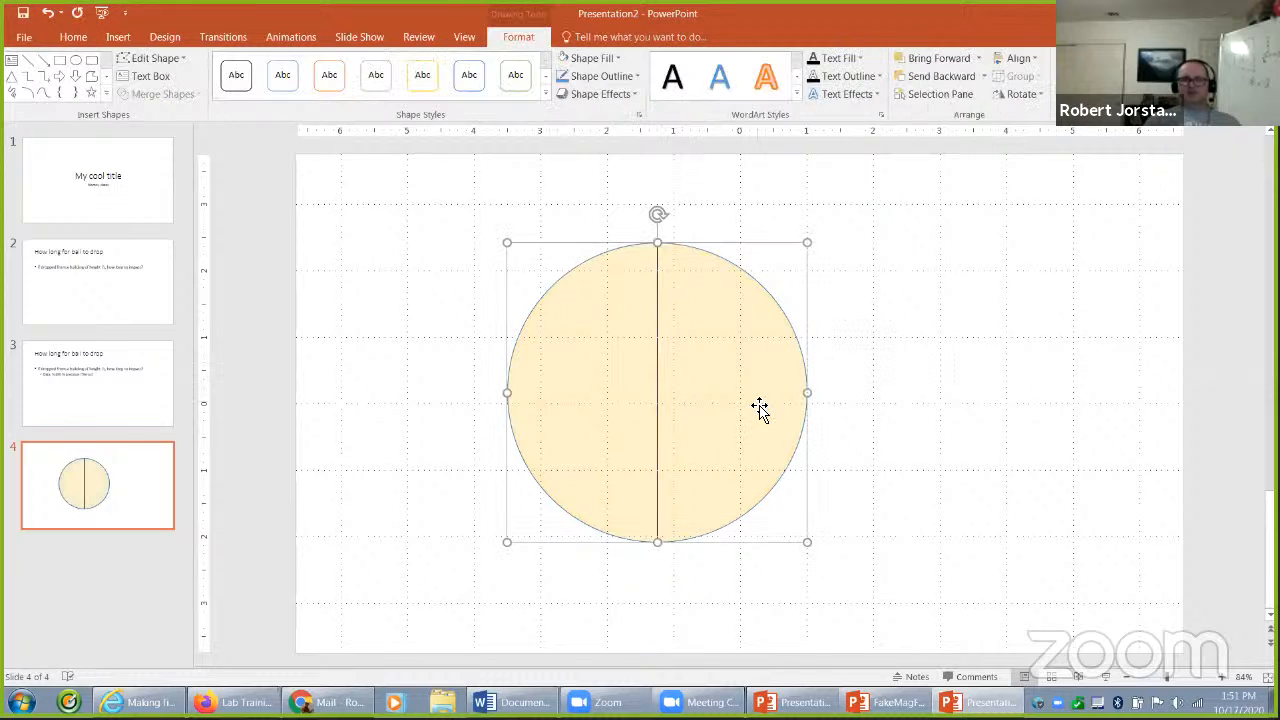
Step: Draw a horizontal line connecting the circle's left and right connection points
left_click(29, 66)
left_click_drag(508, 392, 808, 394)
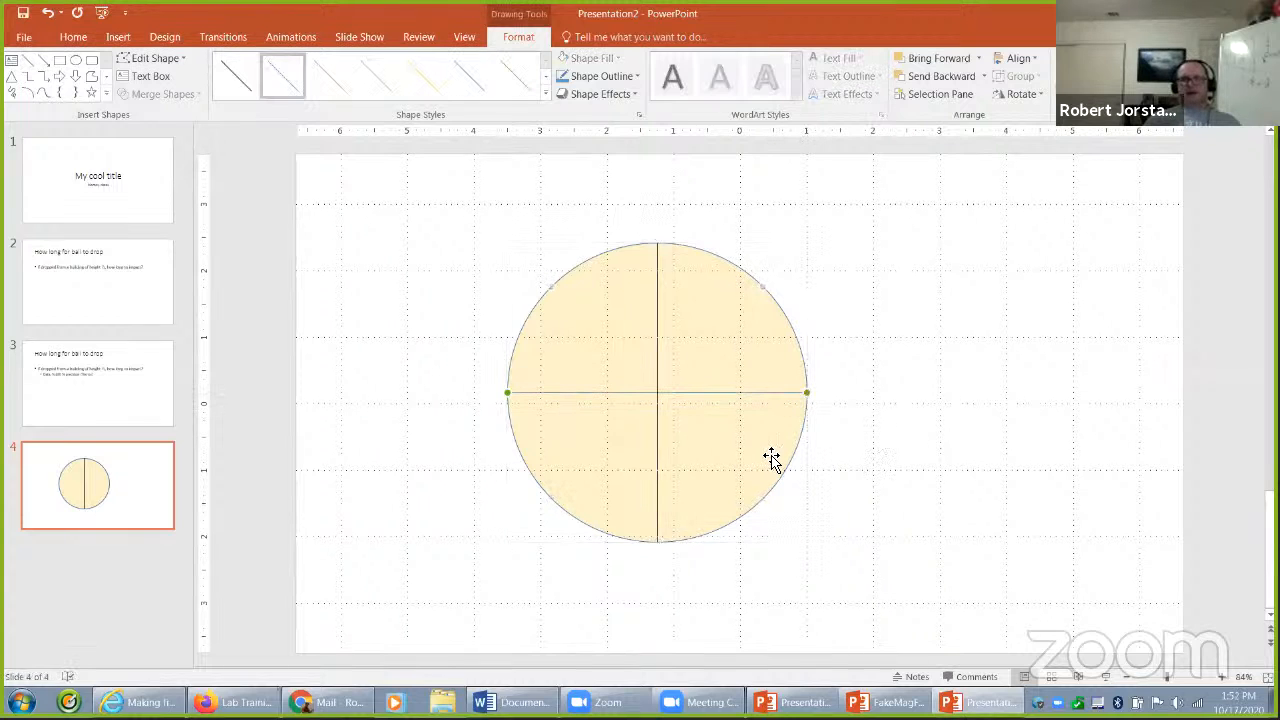
left_click(900, 432)
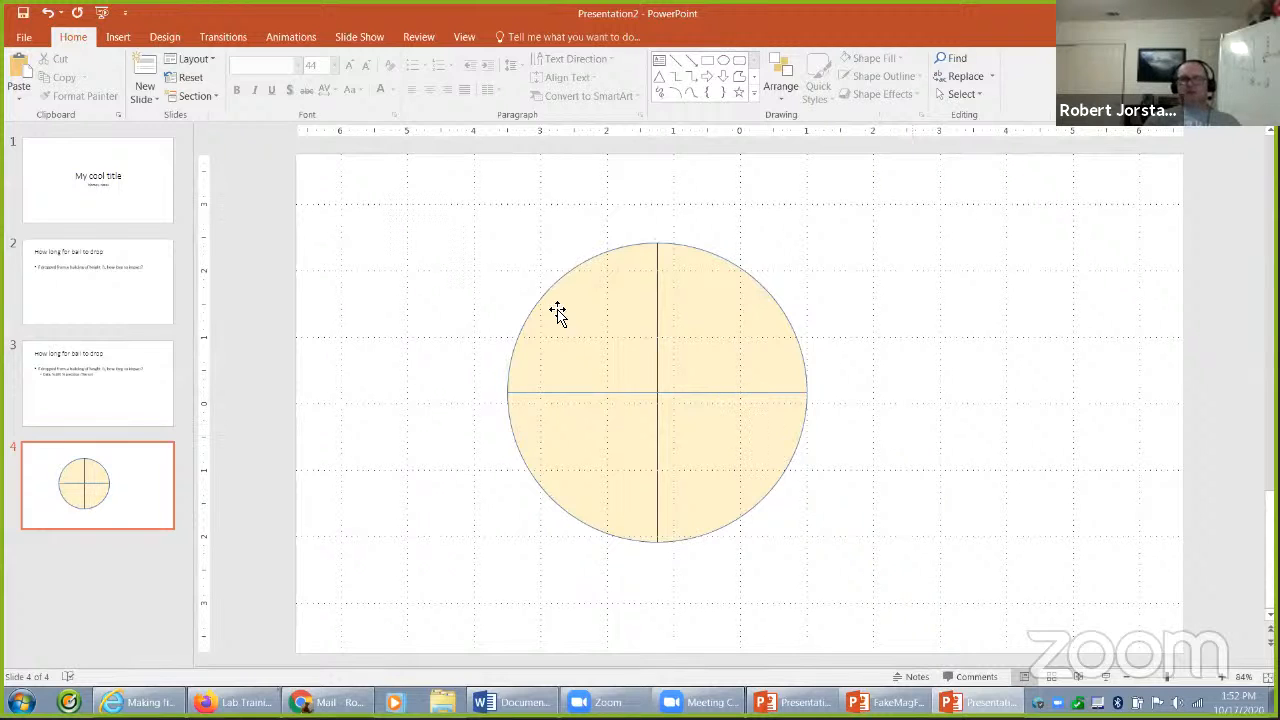
Step: Detach both ends of the vertical line from the circle and move the circle away to the line's left
mouse_move(557, 311)
left_mouse_down()
mouse_move(454, 311)
mouse_move(689, 334)
left_mouse_up()
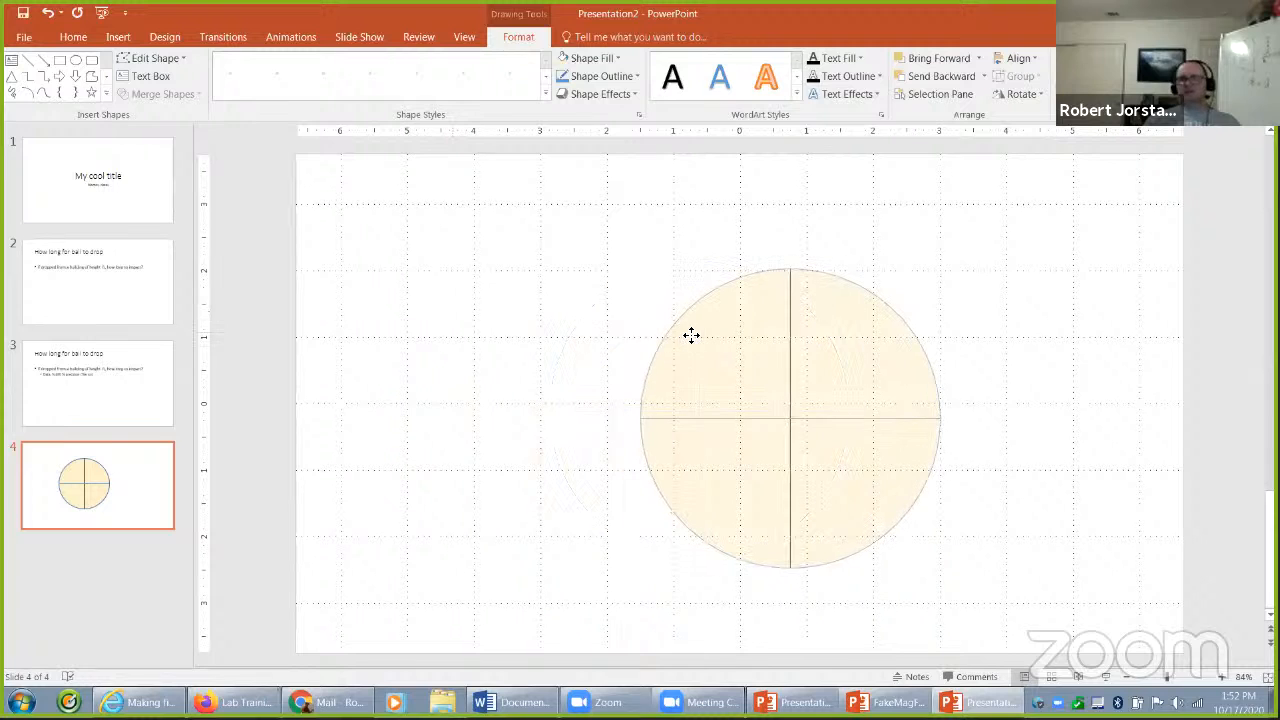
left_click(791, 330)
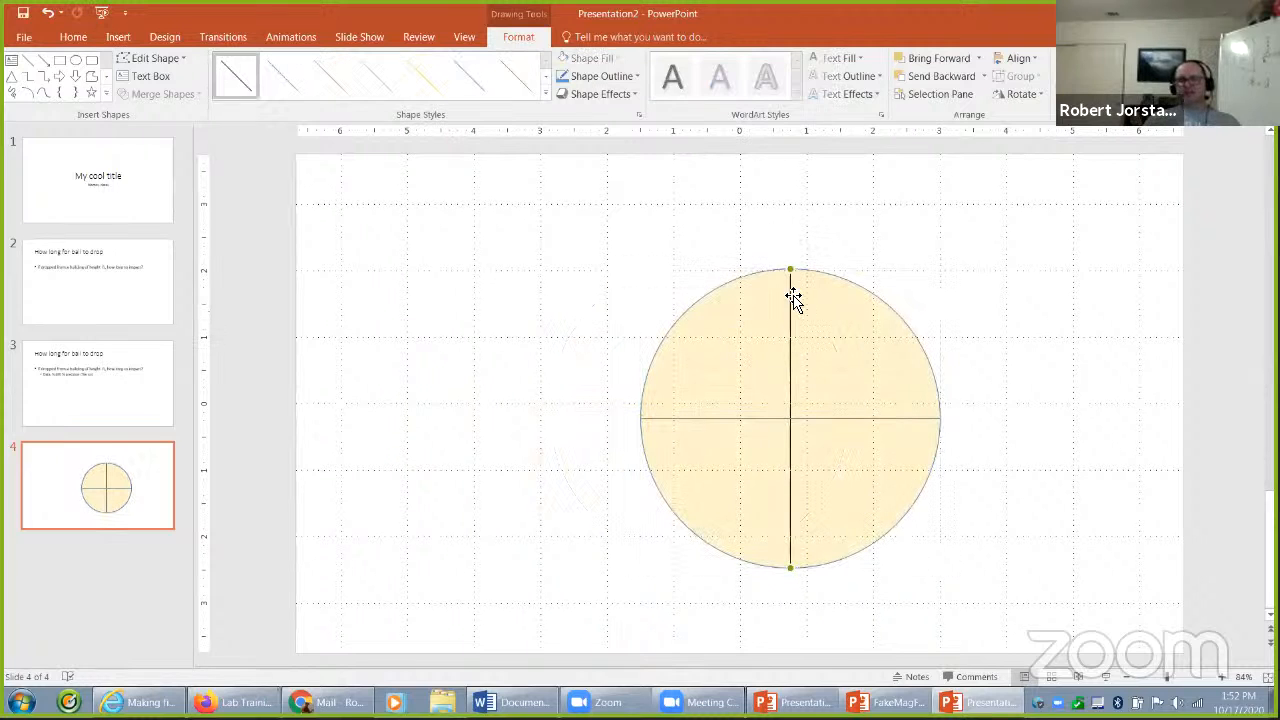
left_click_drag(790, 568, 797, 537)
left_click_drag(790, 270, 791, 288)
left_click_drag(871, 386, 638, 372)
left_click(795, 354)
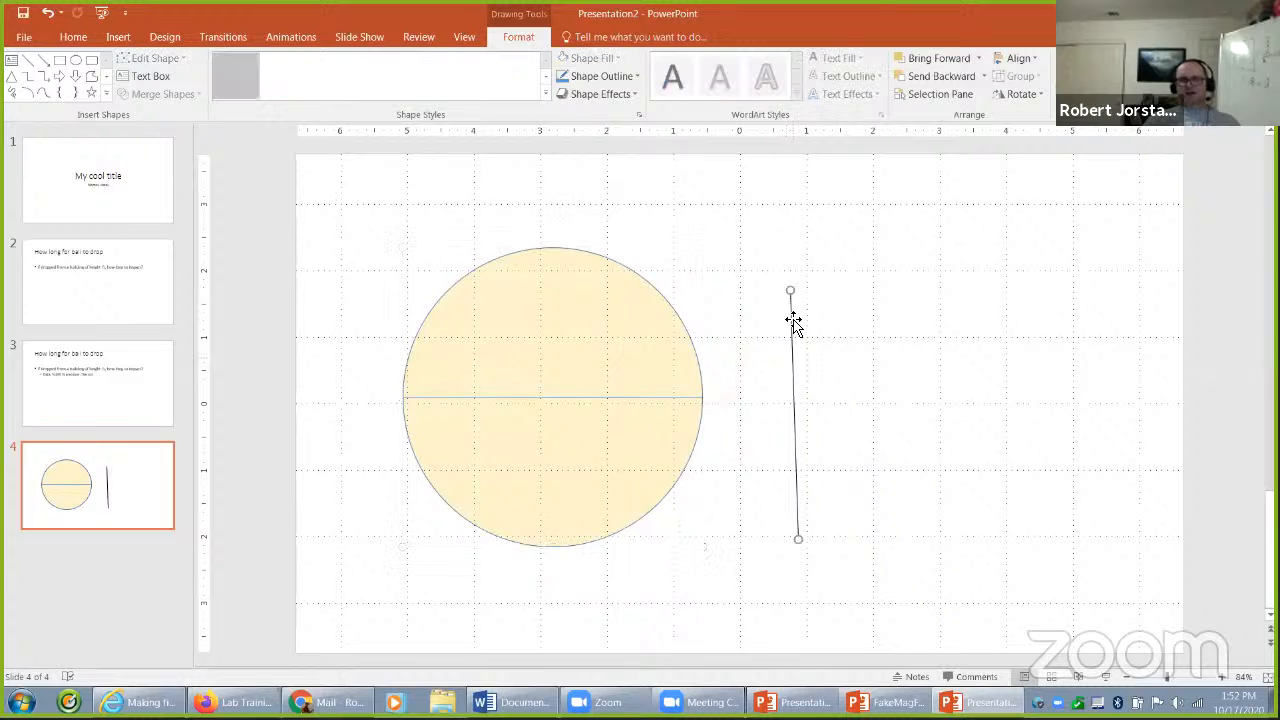
Step: Reconnect the vertical line to the circle's top and bottom points and move the circle back near the slide's center
left_click_drag(793, 291, 552, 249)
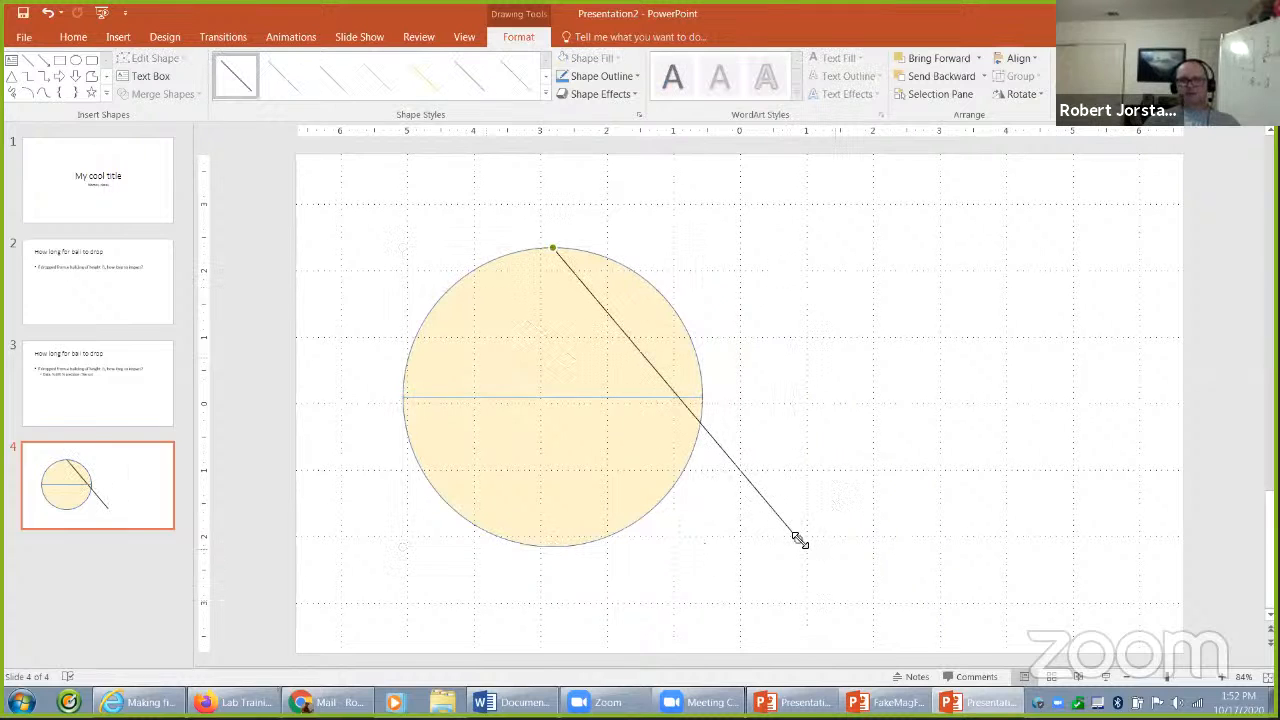
left_click_drag(797, 539, 558, 550)
left_click(743, 531)
left_click_drag(649, 480, 752, 463)
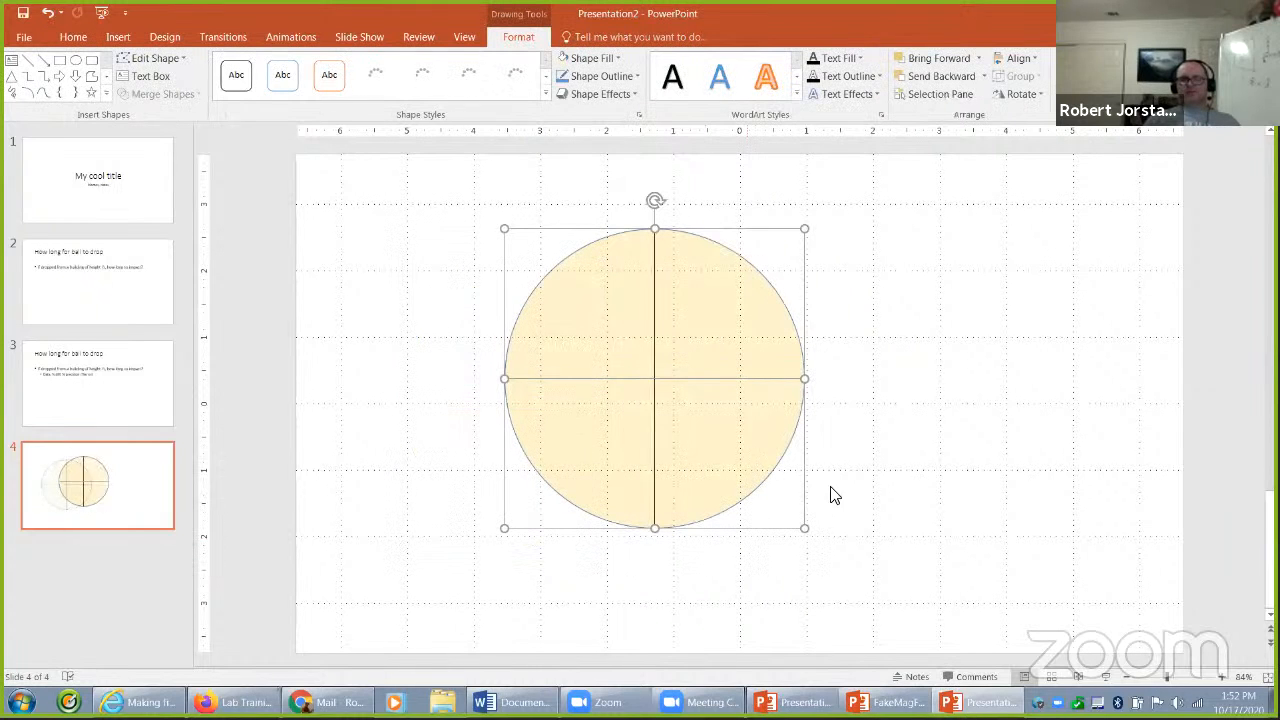
left_click(888, 361)
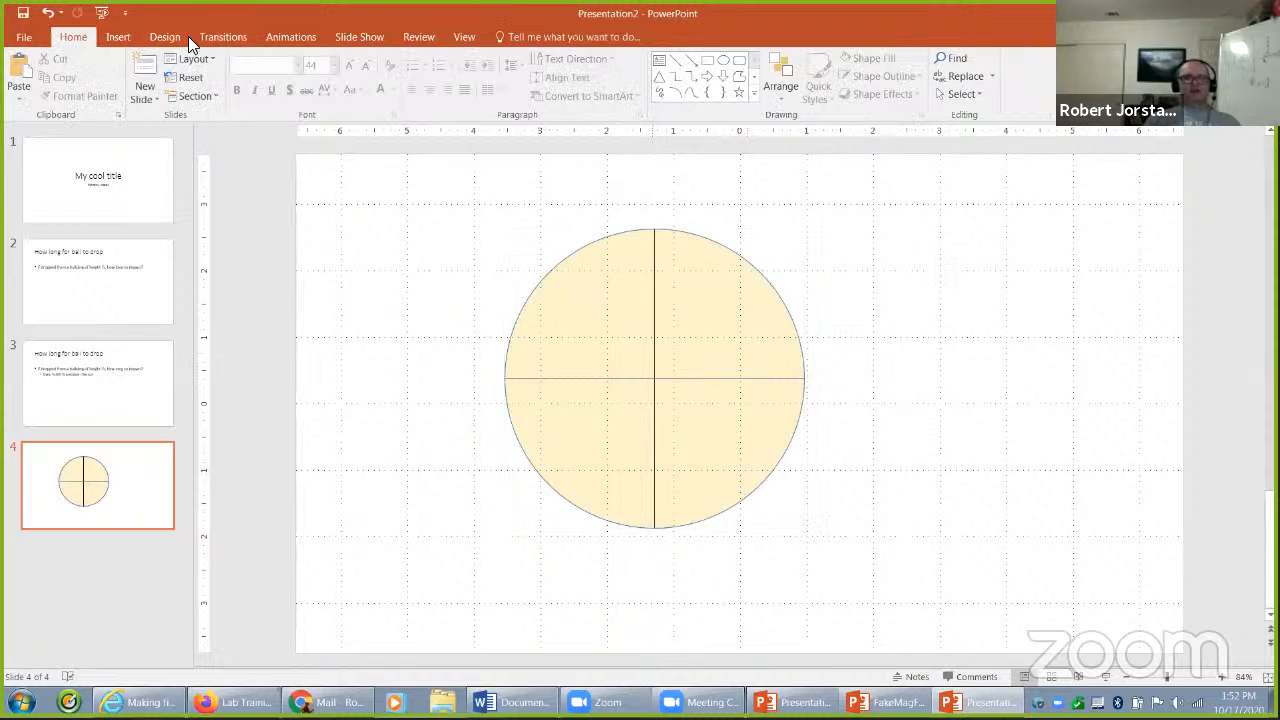
Step: Draw a smaller blue circle about 1.8 inches wide inside the large circle
left_click(120, 38)
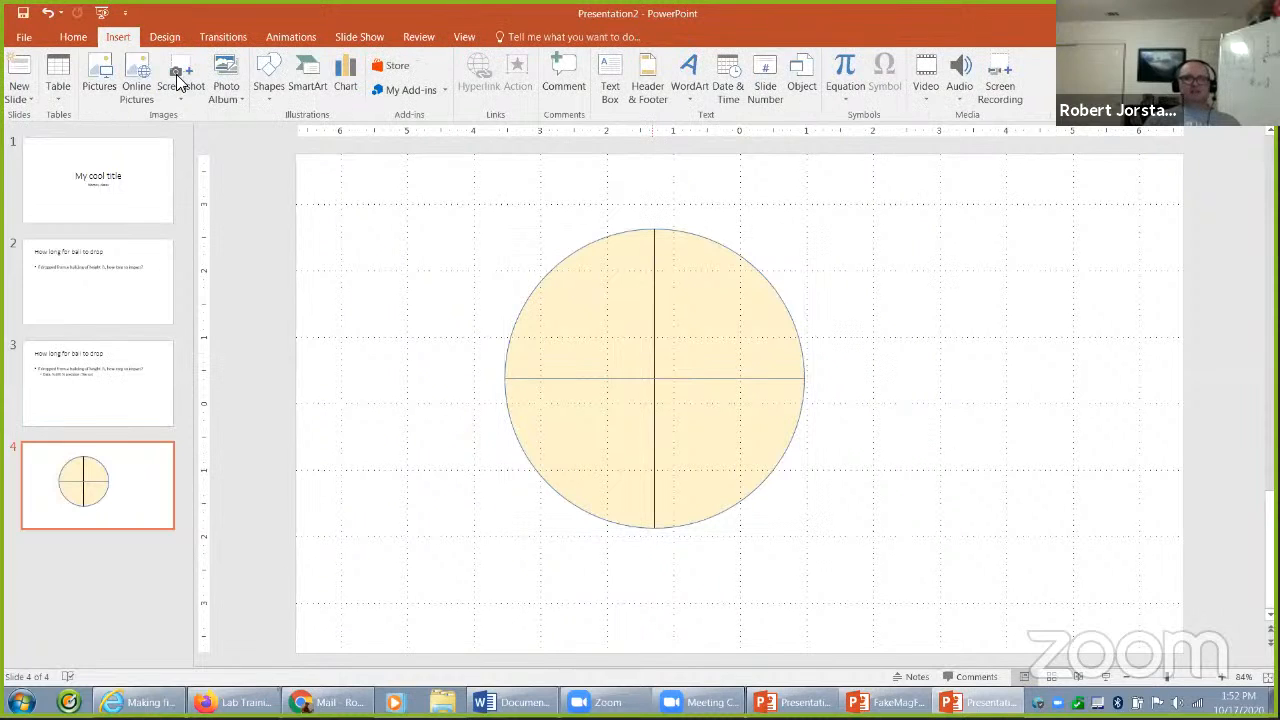
left_click(264, 90)
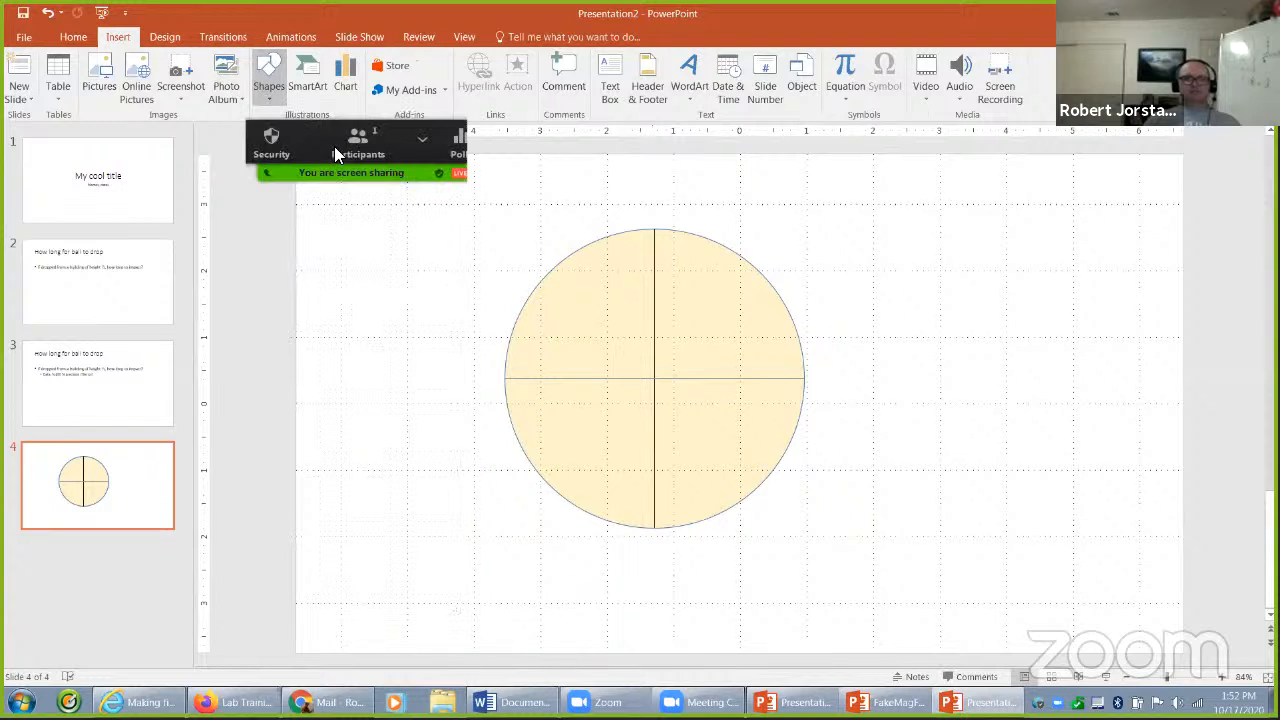
left_click_drag(577, 315, 703, 432)
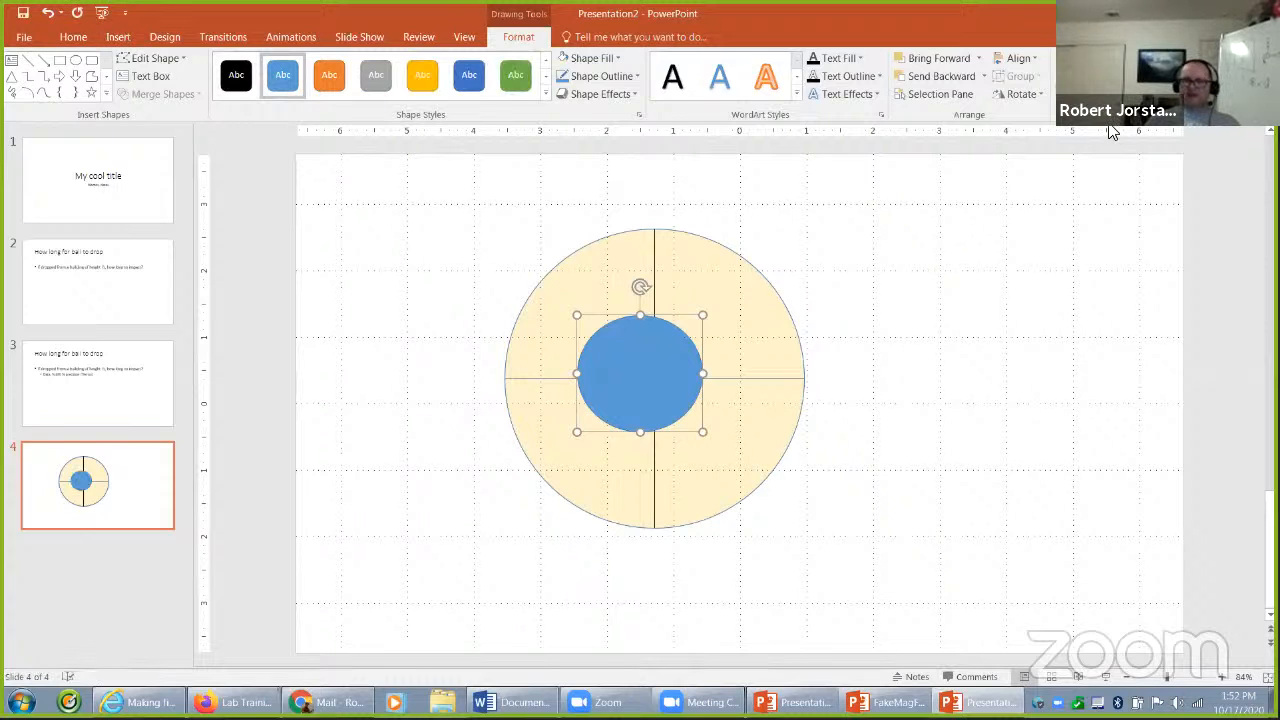
key("Return")
Step: Center the small blue circle on the large circle, over the crossing of the two lines
left_click_drag(632, 379, 663, 381)
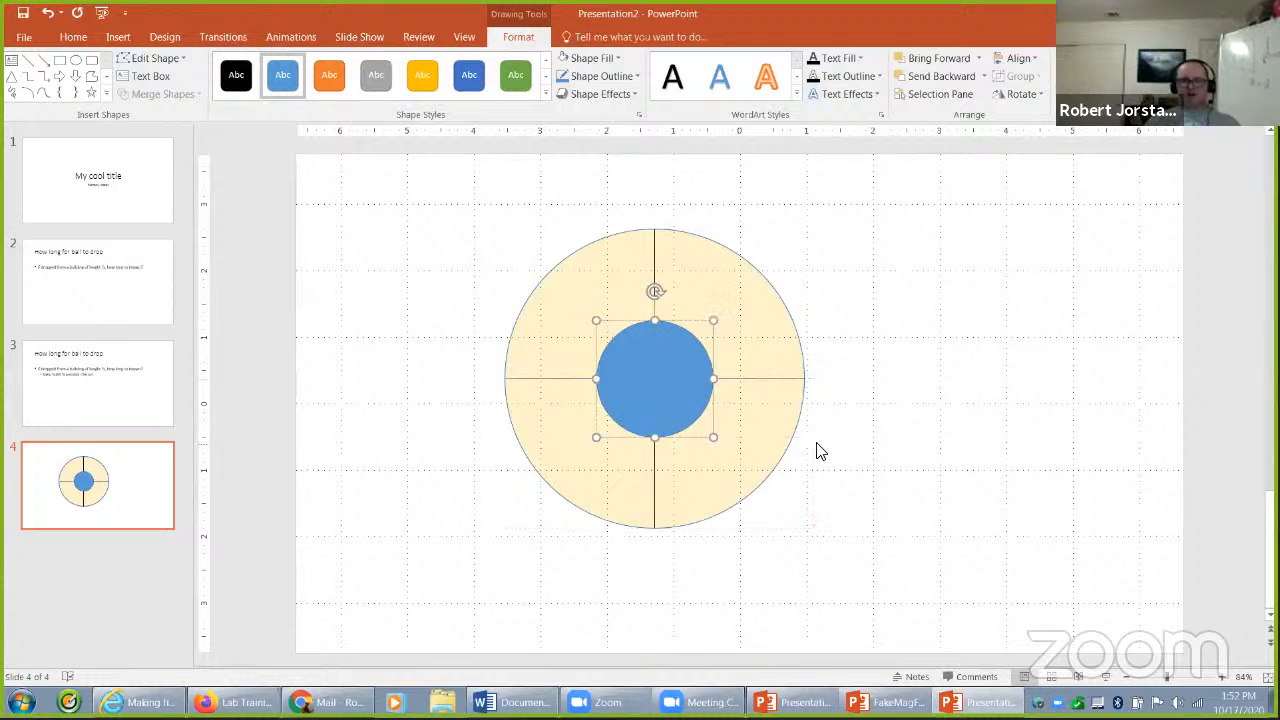
key("Left")
key("Right")
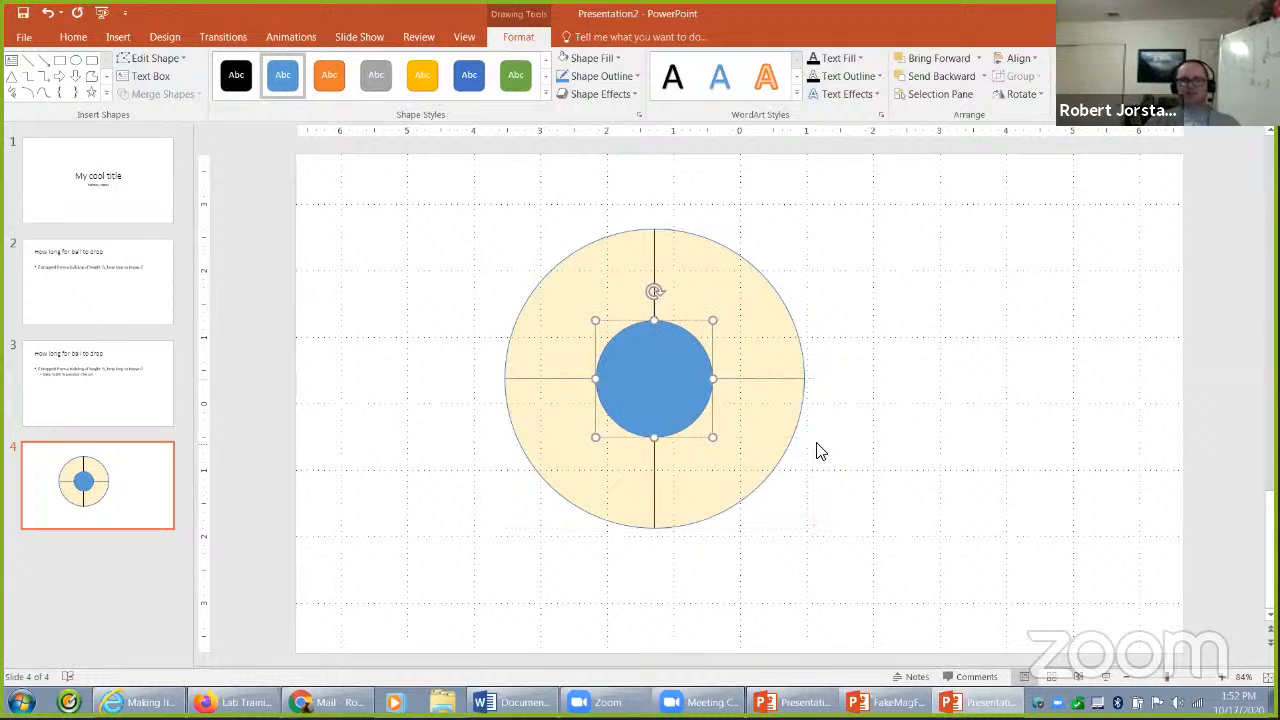
left_click(876, 463)
left_click(654, 400)
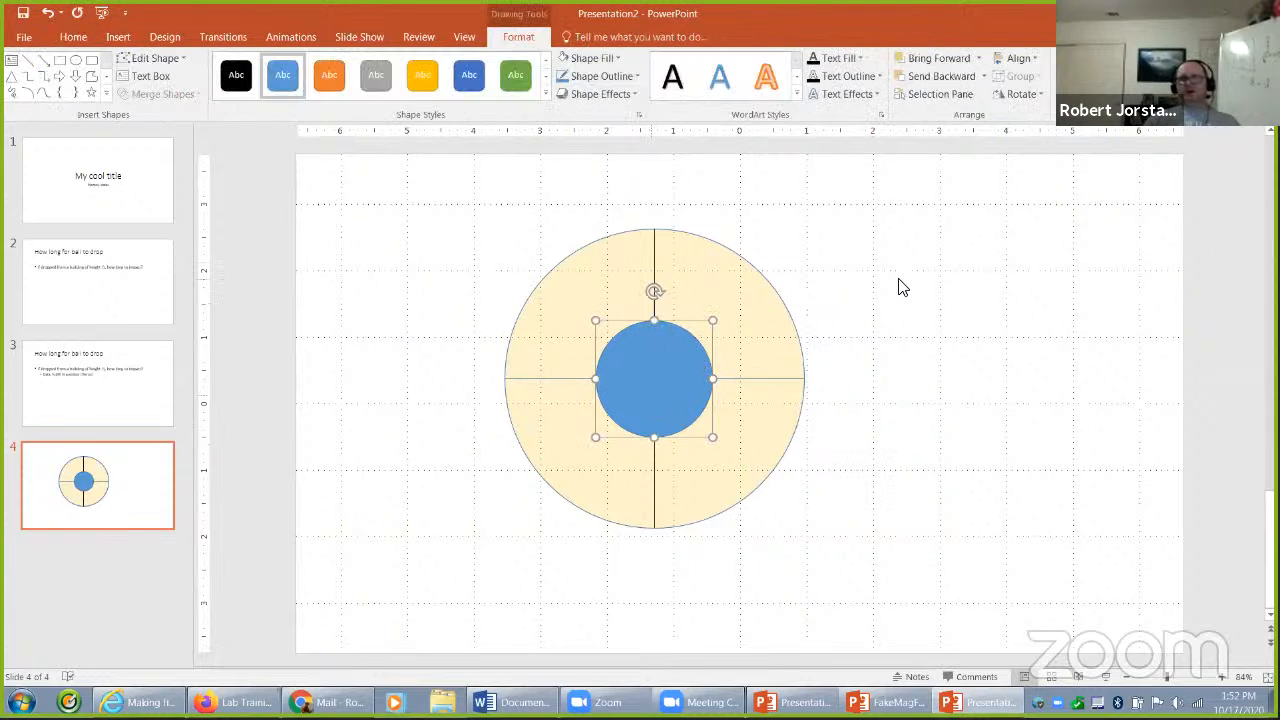
left_click(920, 227)
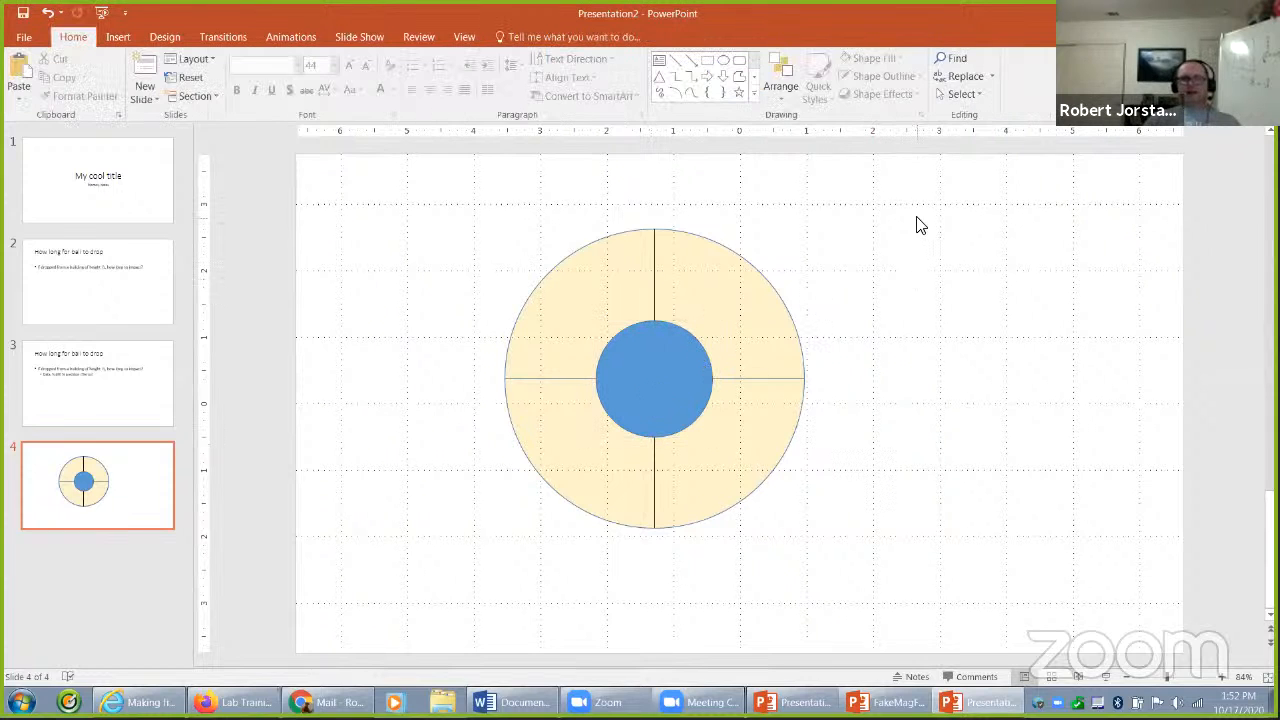
Step: Group the small blue circle with the large circle and reposition the group slightly left of the slide's center
left_click(645, 378)
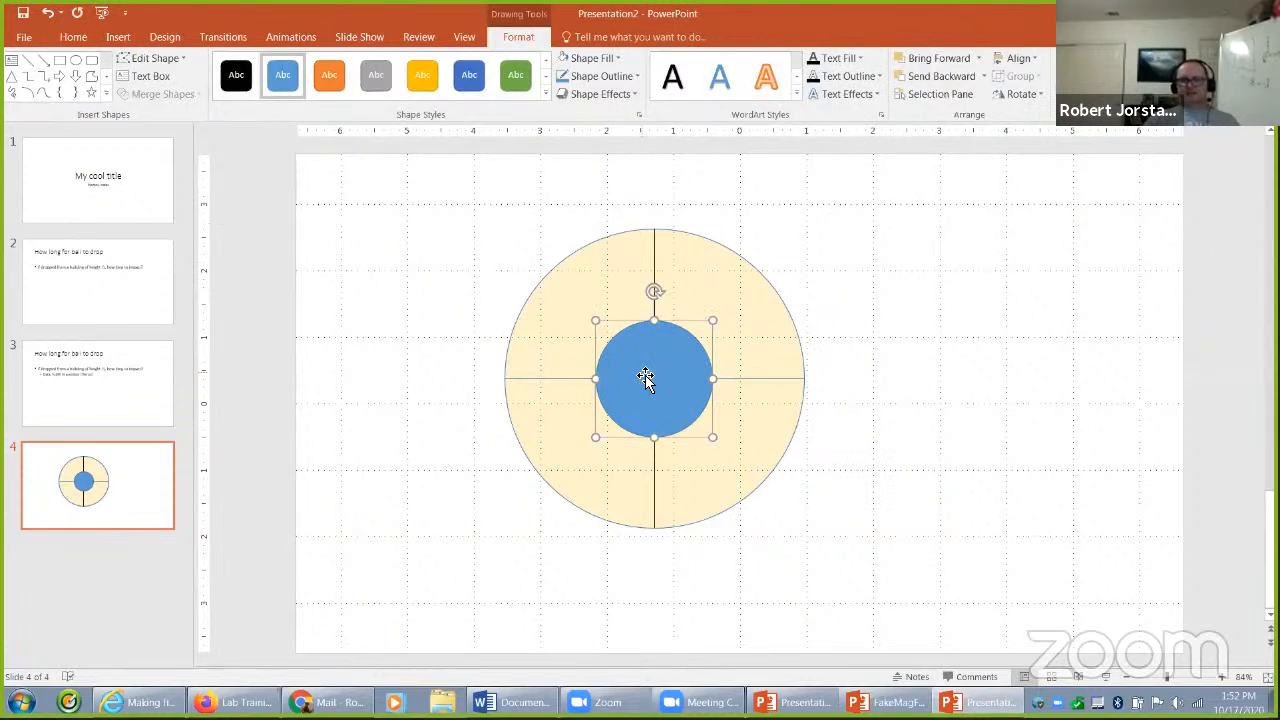
left_click(755, 338, "ctrl")
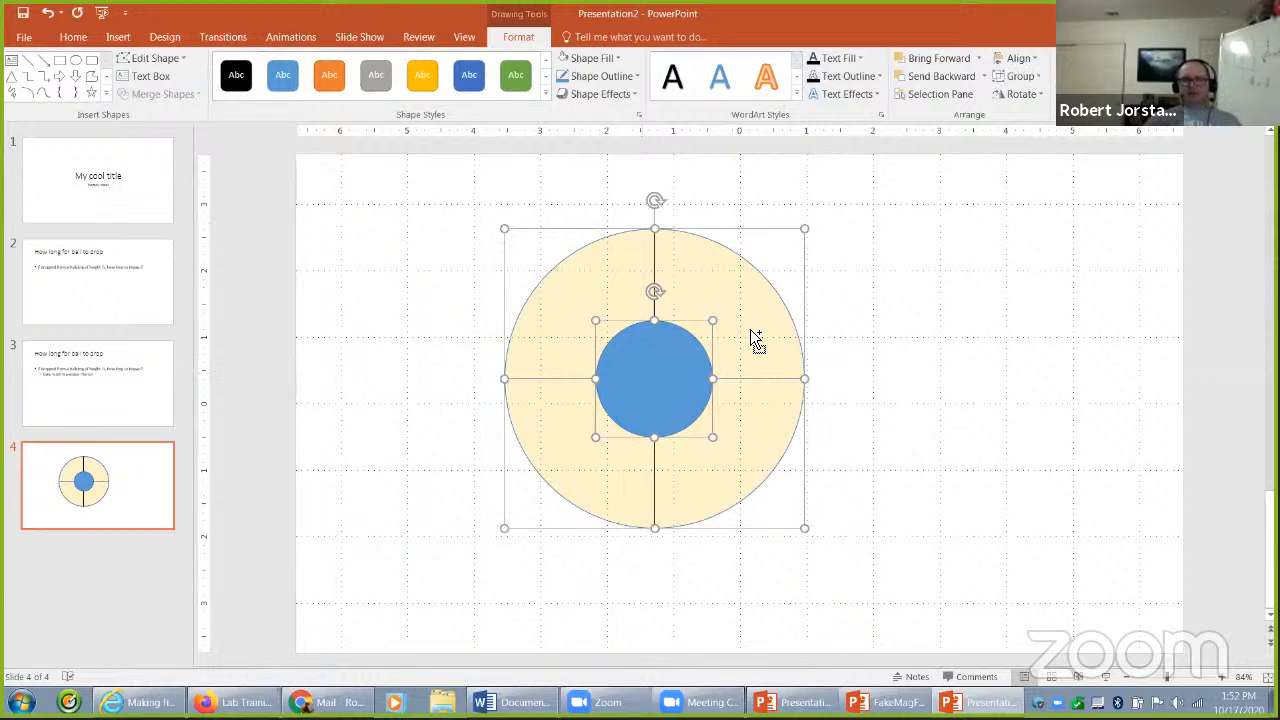
left_click(1020, 76)
left_click(1030, 97)
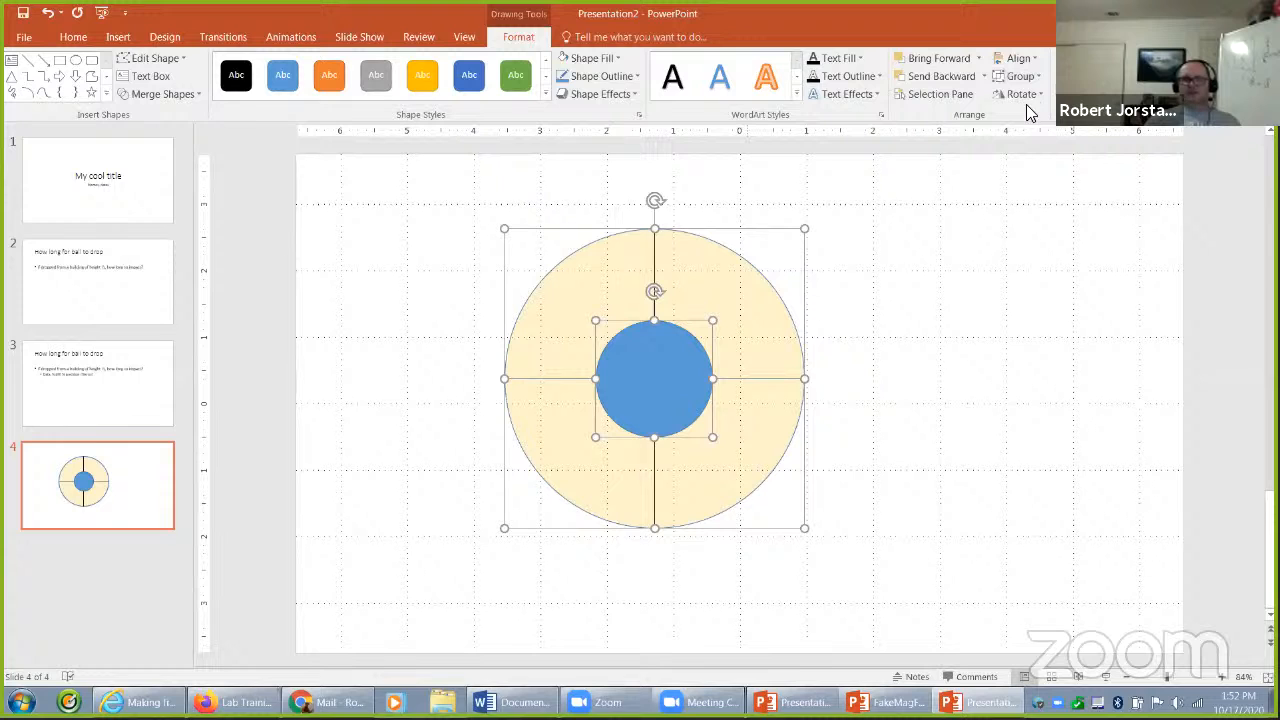
left_click_drag(794, 346, 1053, 325)
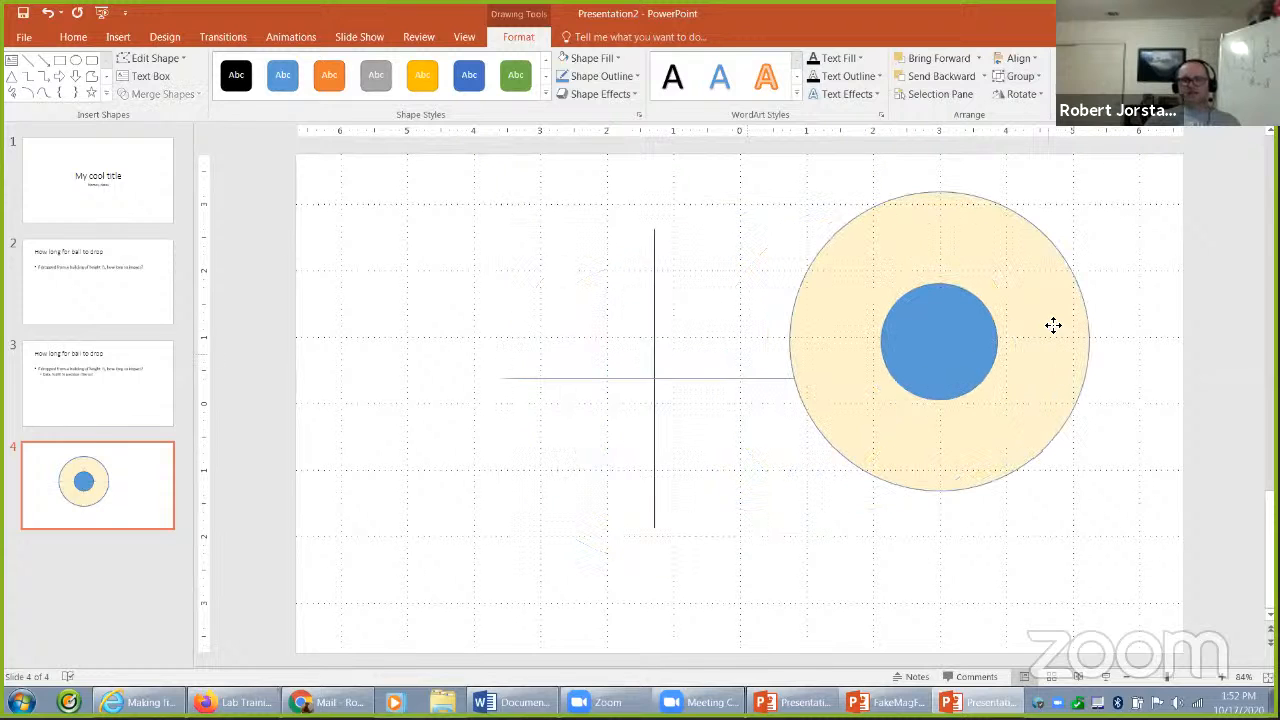
left_click_drag(960, 286, 631, 314)
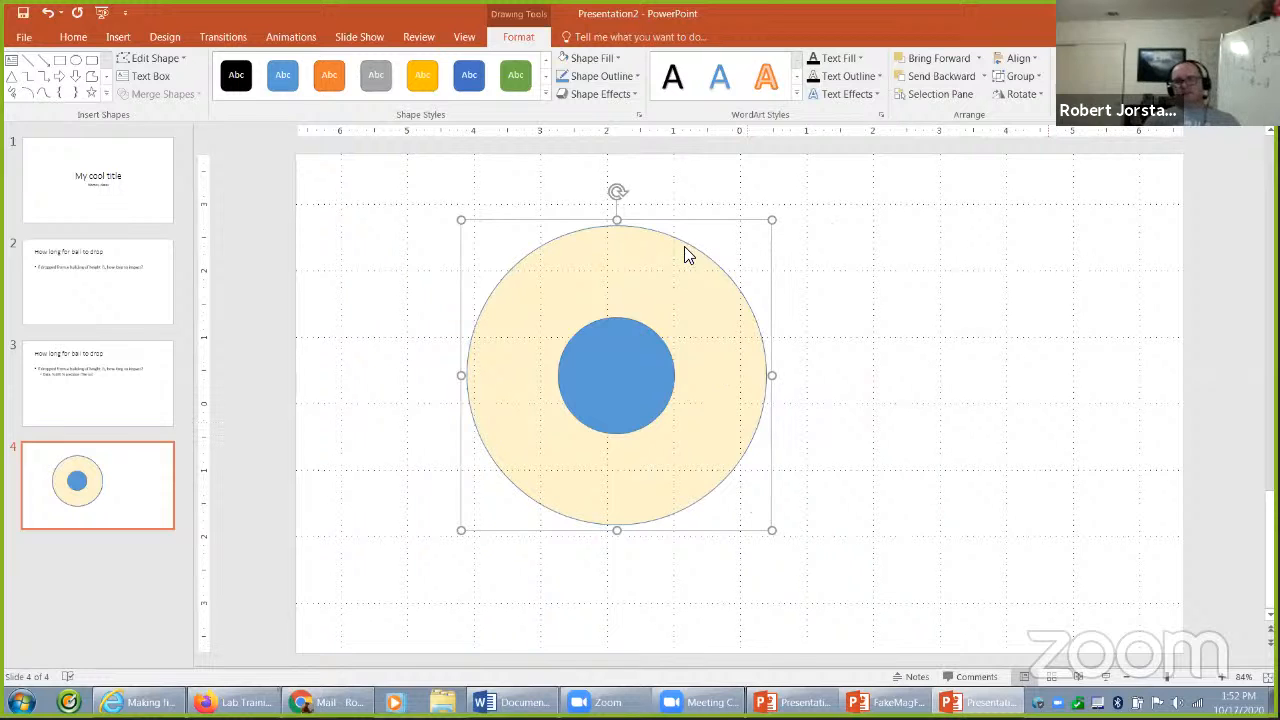
Step: Ungroup the small blue circle and the large circle
left_click(1032, 78)
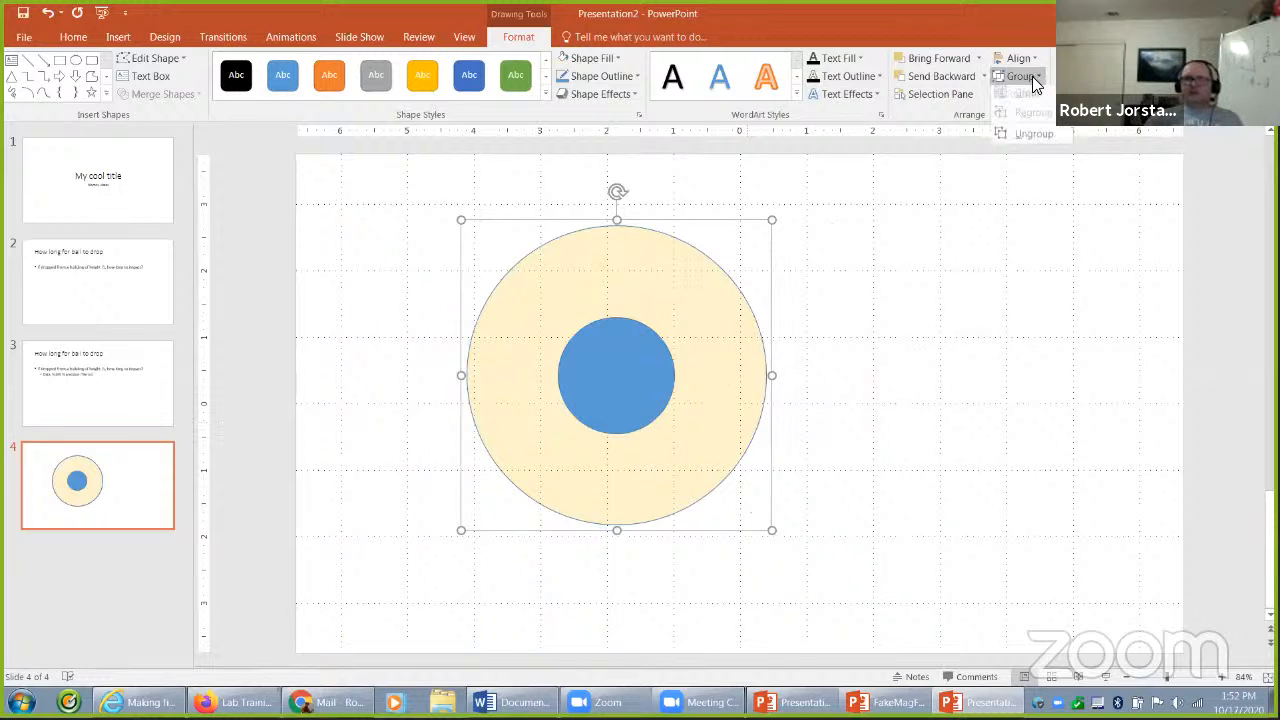
left_click(1030, 134)
left_click(866, 337)
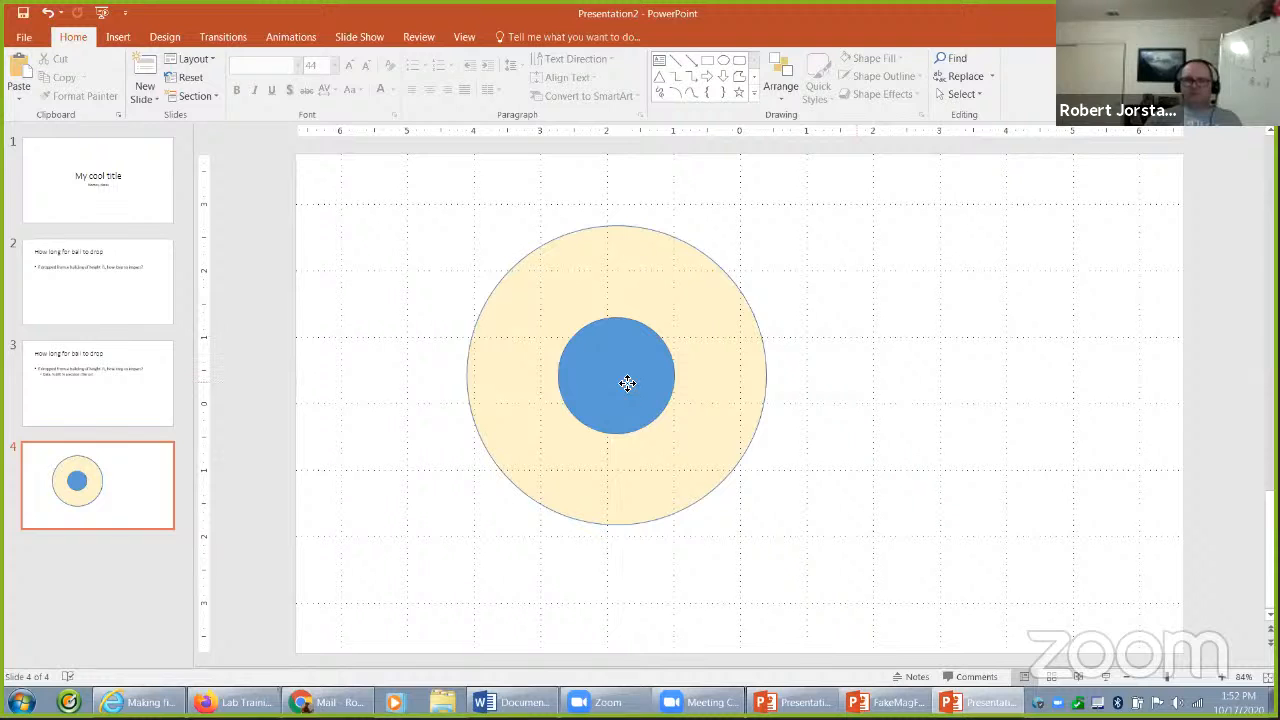
Step: Move the two circles apart, with the blue one near the slide's right side and the large one near its left
left_click_drag(627, 383, 967, 364)
mouse_move(680, 394)
left_mouse_down()
mouse_move(563, 440)
mouse_move(866, 411)
mouse_move(671, 375)
left_mouse_up()
left_click(902, 360)
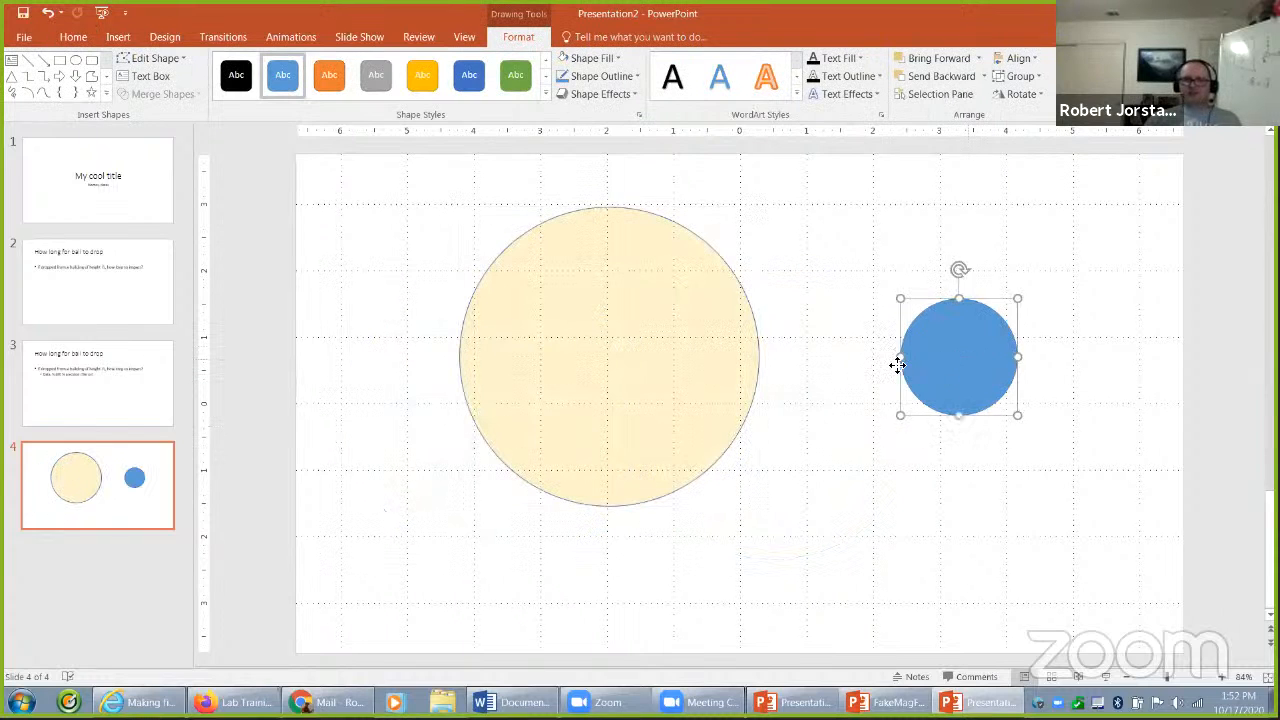
left_click_drag(897, 365, 846, 369)
left_click_drag(660, 353, 641, 362)
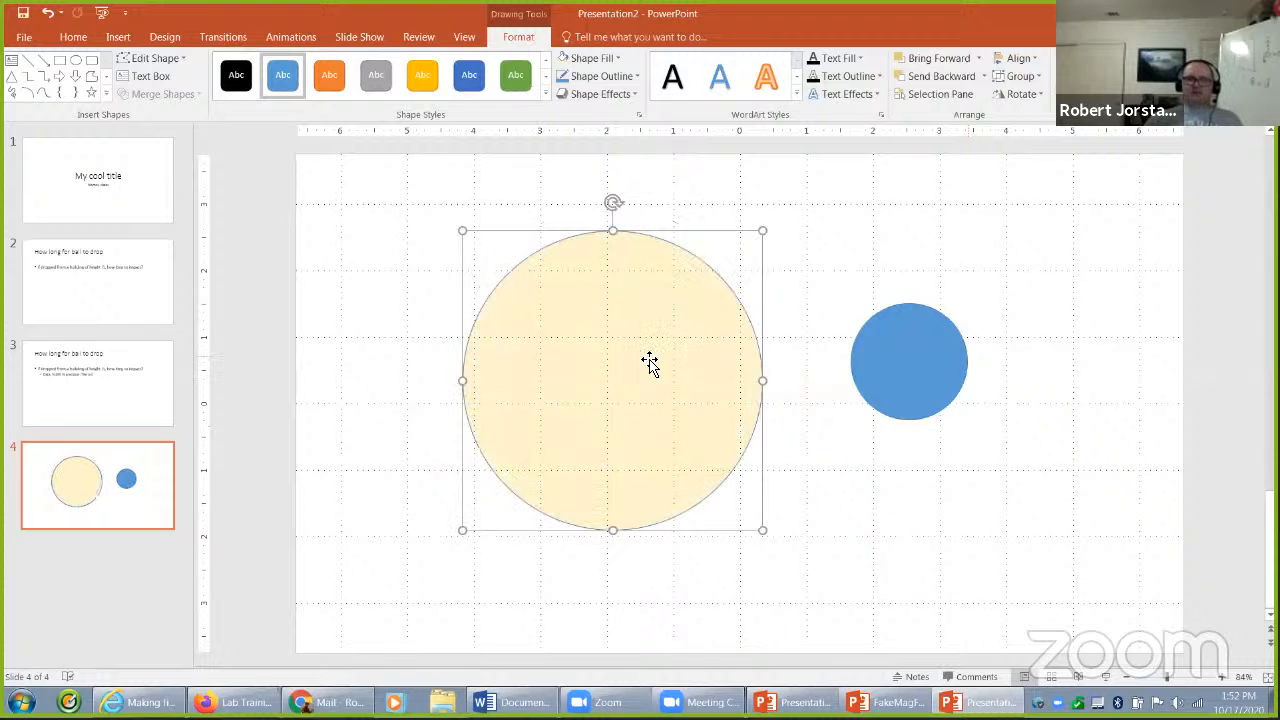
left_click_drag(919, 370, 1041, 381)
left_click_drag(668, 412, 594, 431)
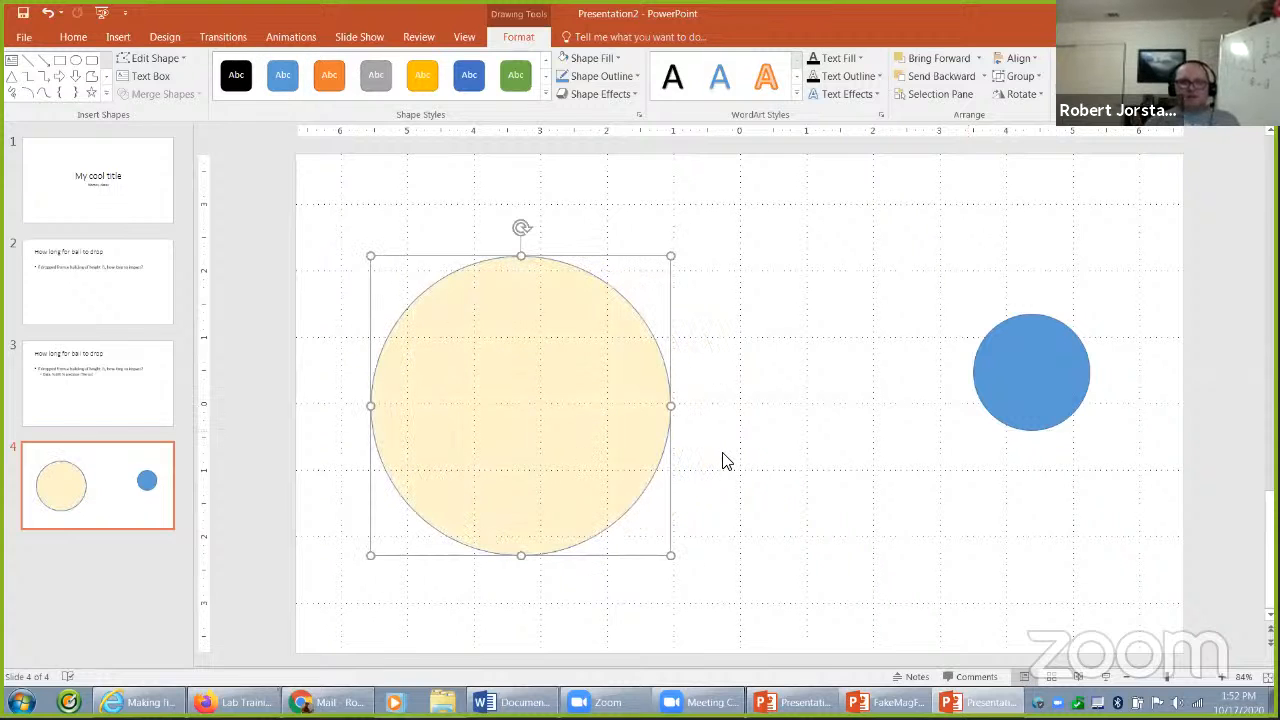
Step: Align the large cream circle and the small blue circle vertically on the slide's horizontal center gridline
key("ctrl+Up")
key("ctrl+Up")
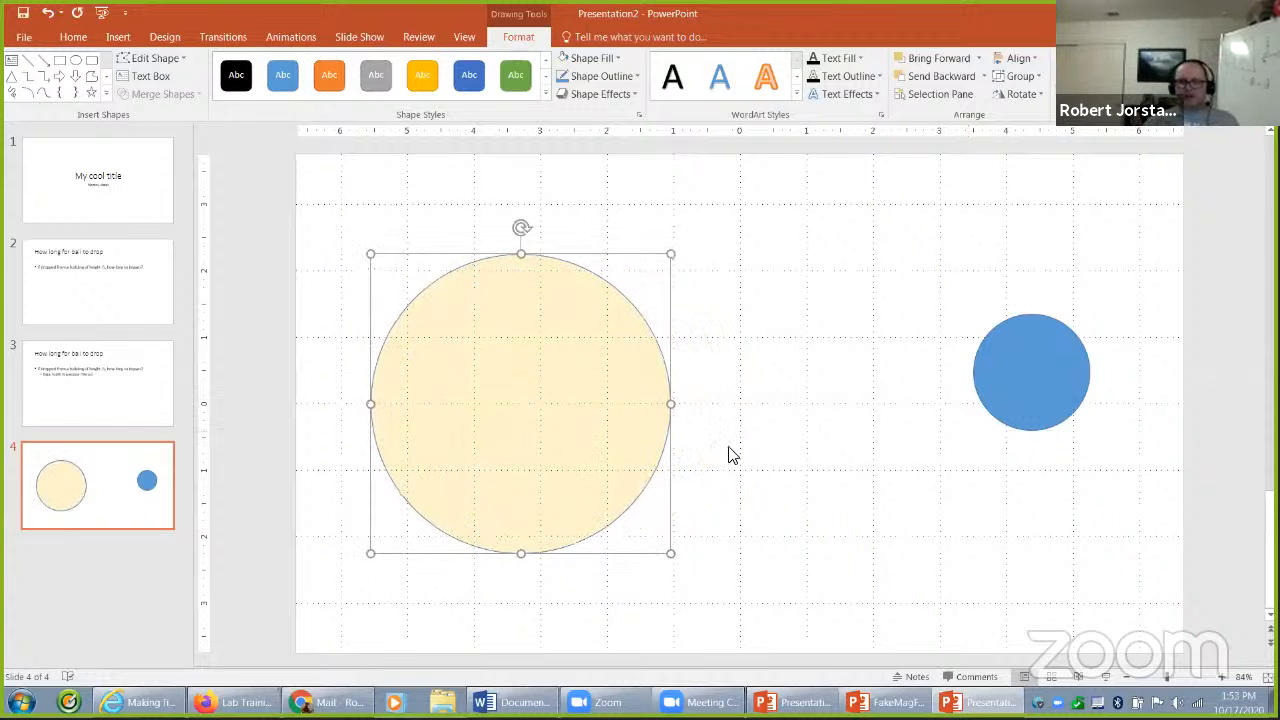
left_click_drag(1046, 397, 1015, 428)
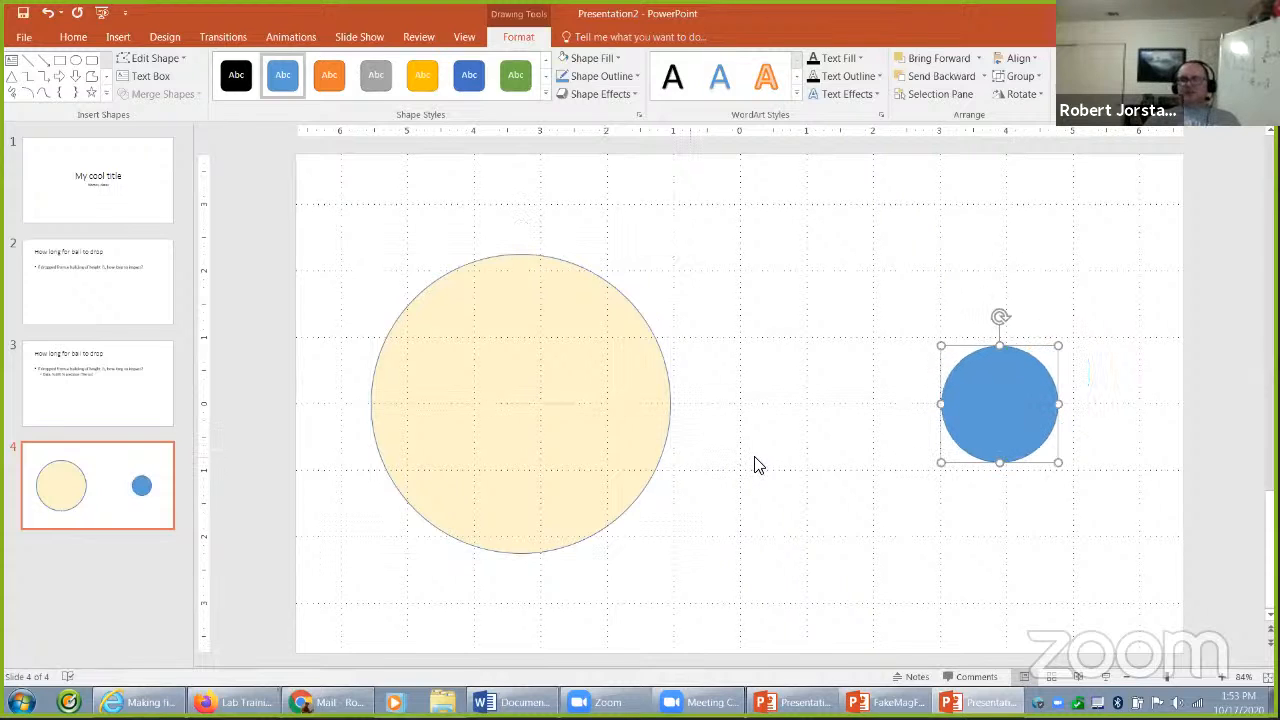
Step: Draw a horizontal line from the large circle's right connection point toward the blue circle, ending at the gridline 1 inch right of center
left_click(63, 88)
left_click_drag(685, 403, 778, 403)
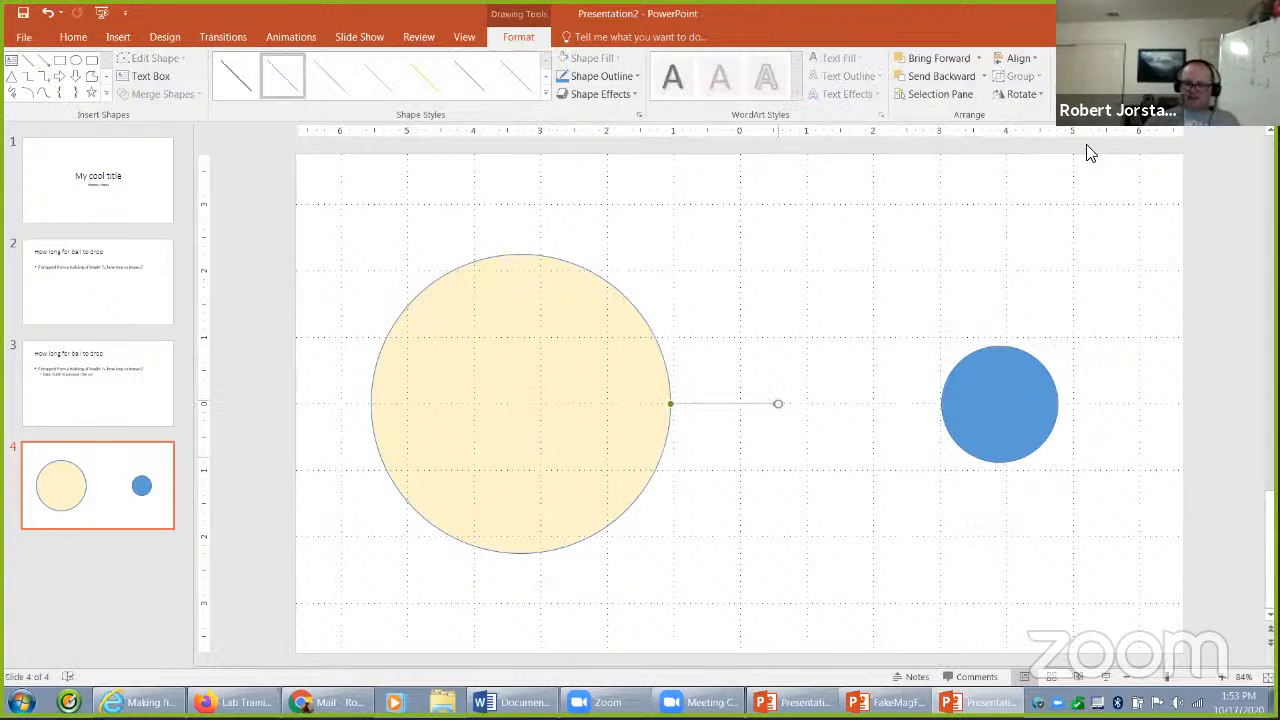
left_click_drag(778, 404, 803, 404)
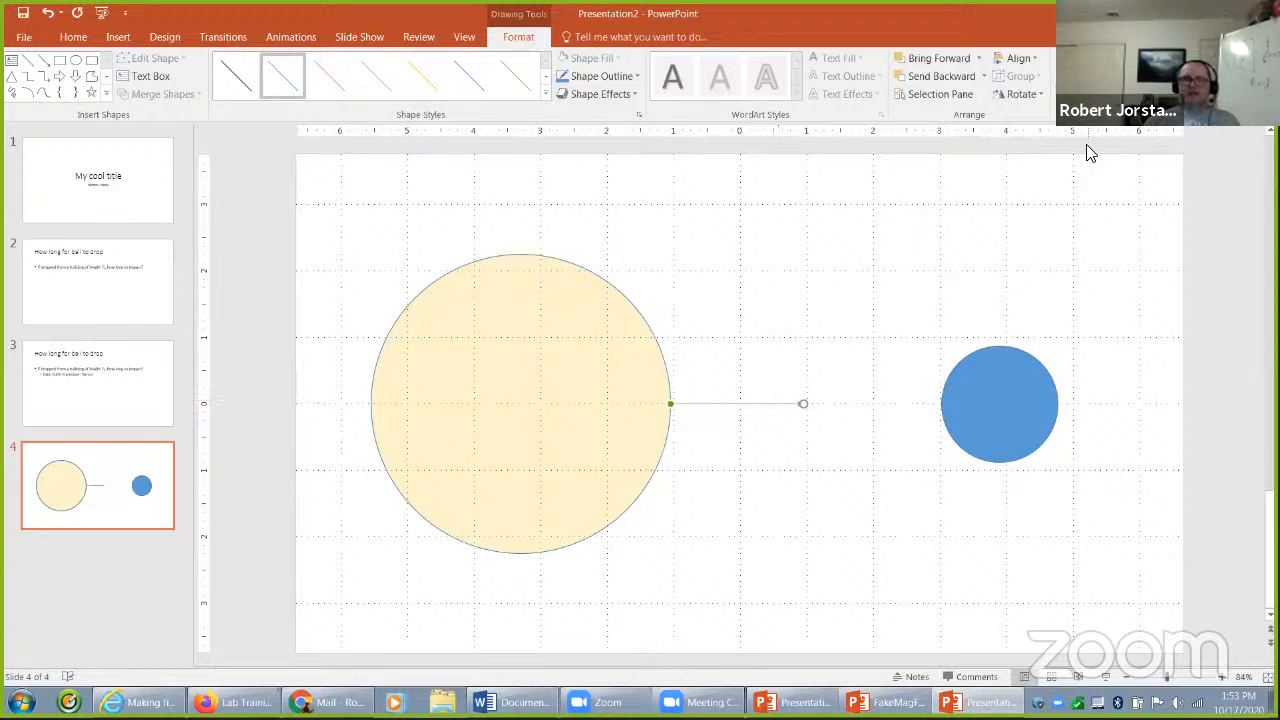
Step: Set the connecting line's width to 3 pt and give it an arrowhead at the end facing the blue circle
left_click(639, 113)
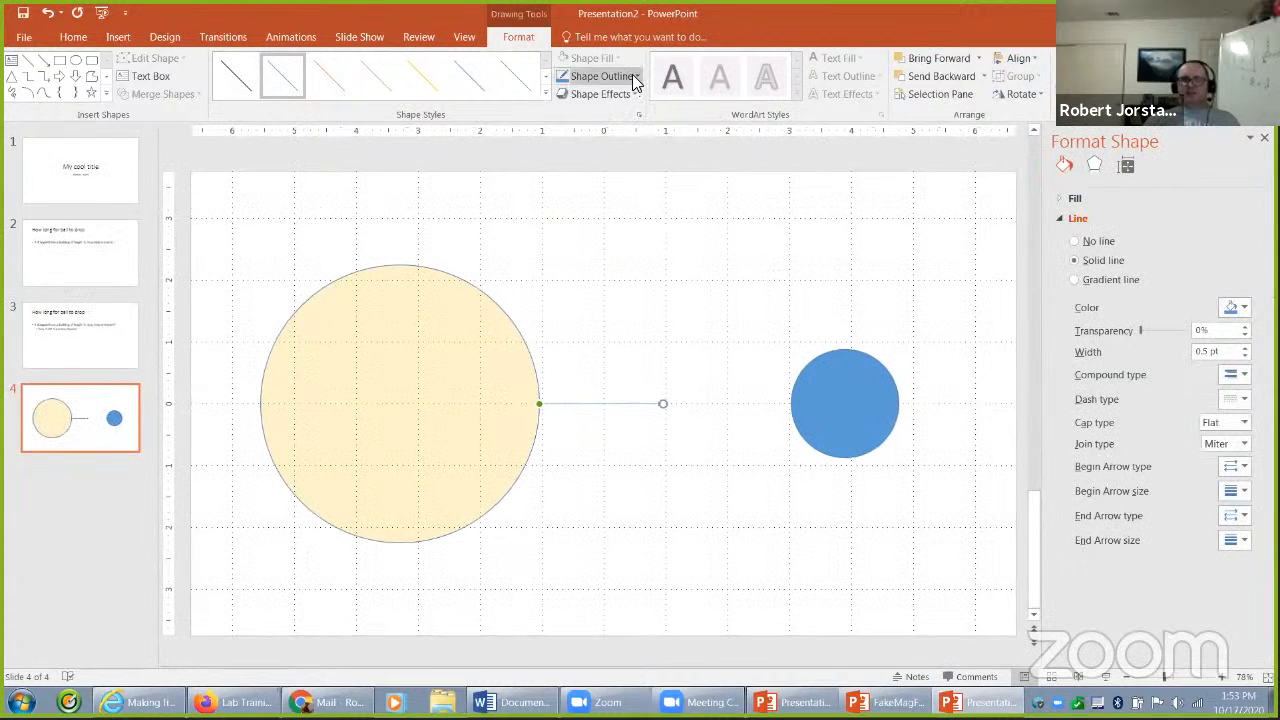
left_click(632, 76)
left_click(632, 76)
left_click(1245, 356)
left_click(1242, 347)
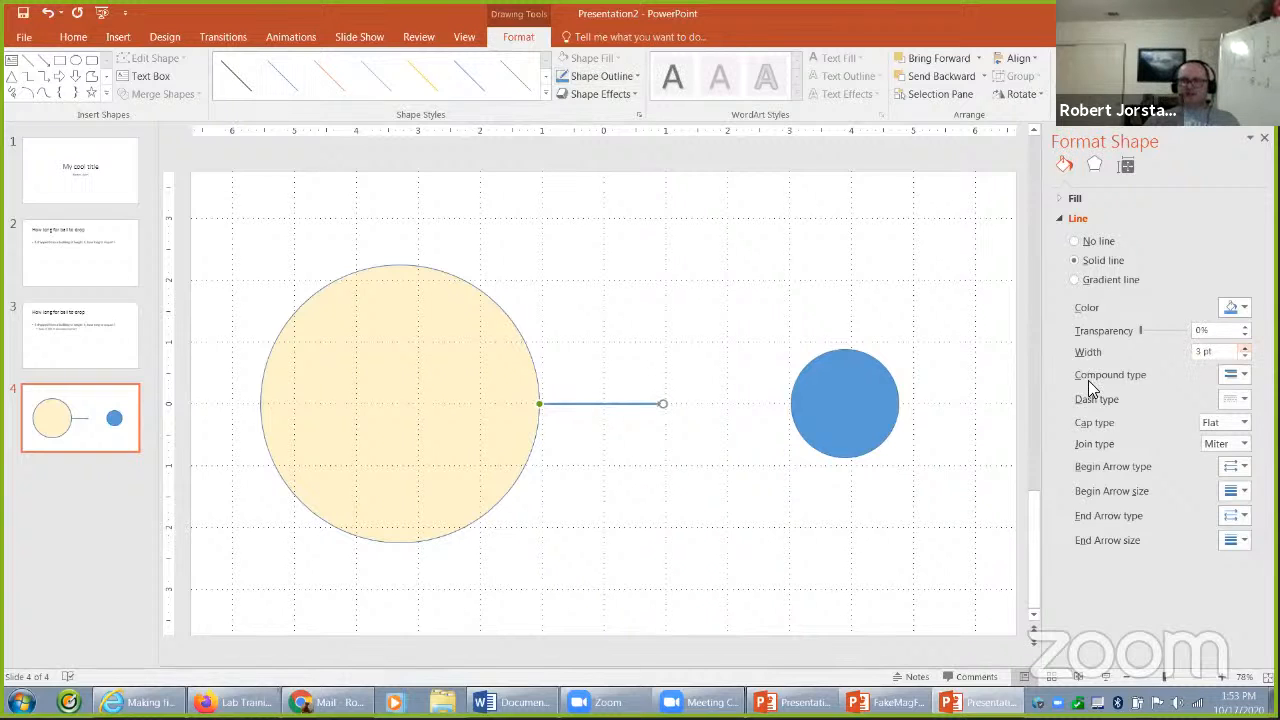
left_click(609, 414)
left_click(611, 402)
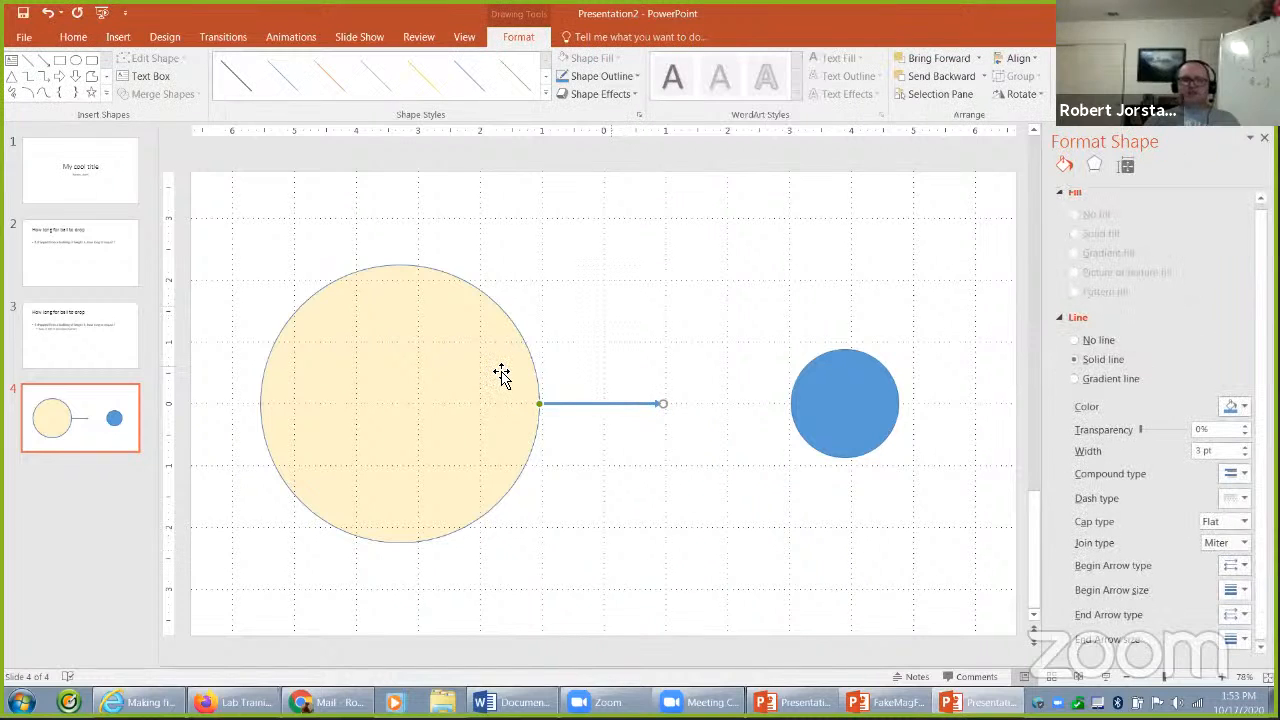
Step: Recolor the arrow's outline, trying a light gold before settling on standard red
left_click(616, 78)
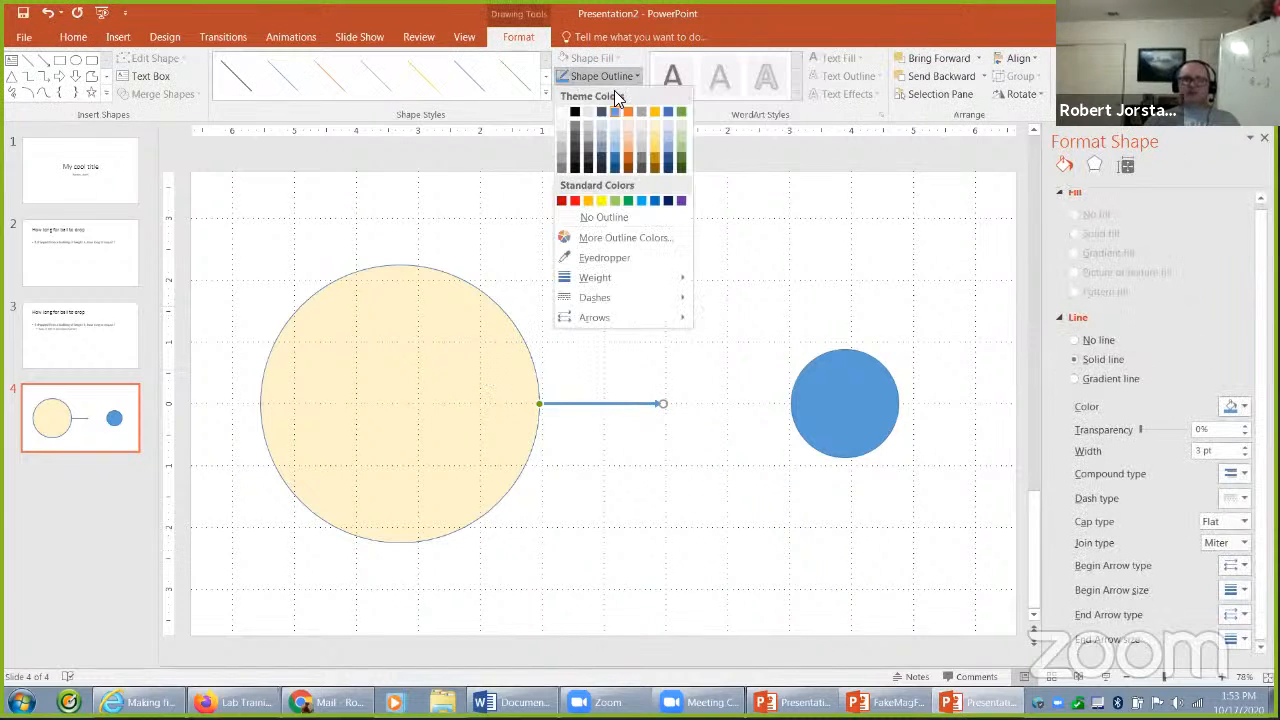
left_click(652, 140)
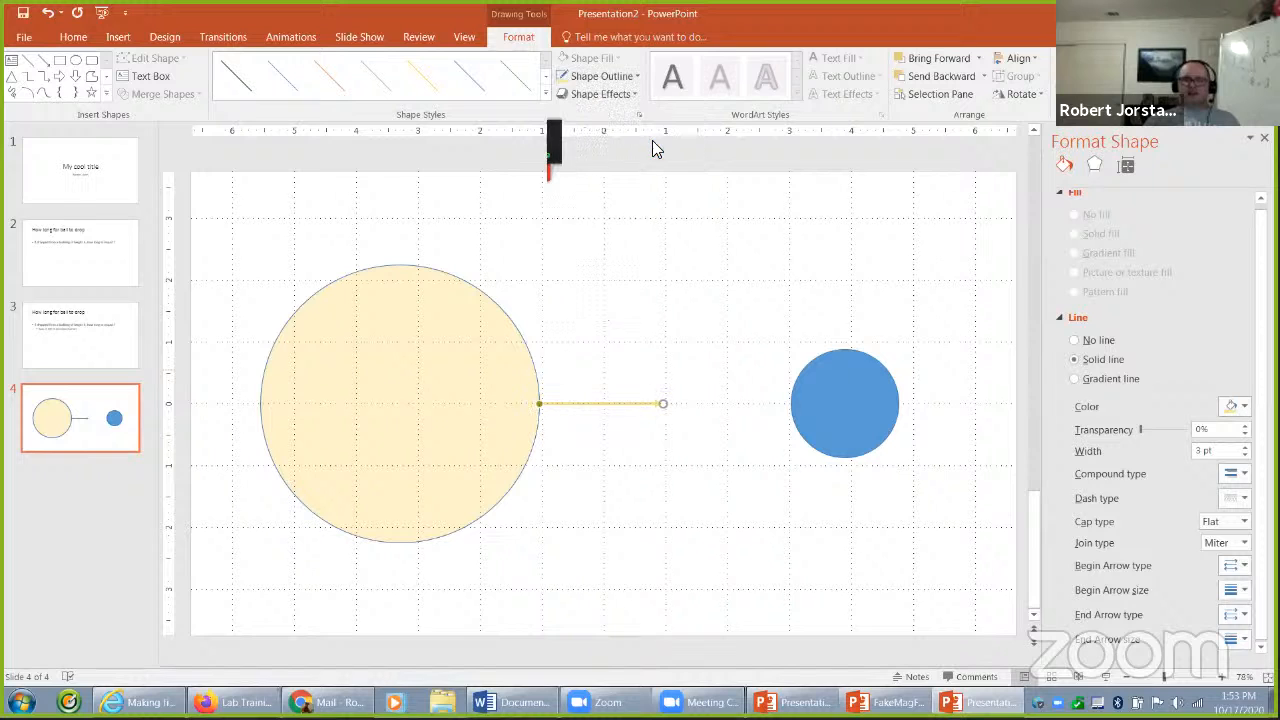
left_click(603, 484)
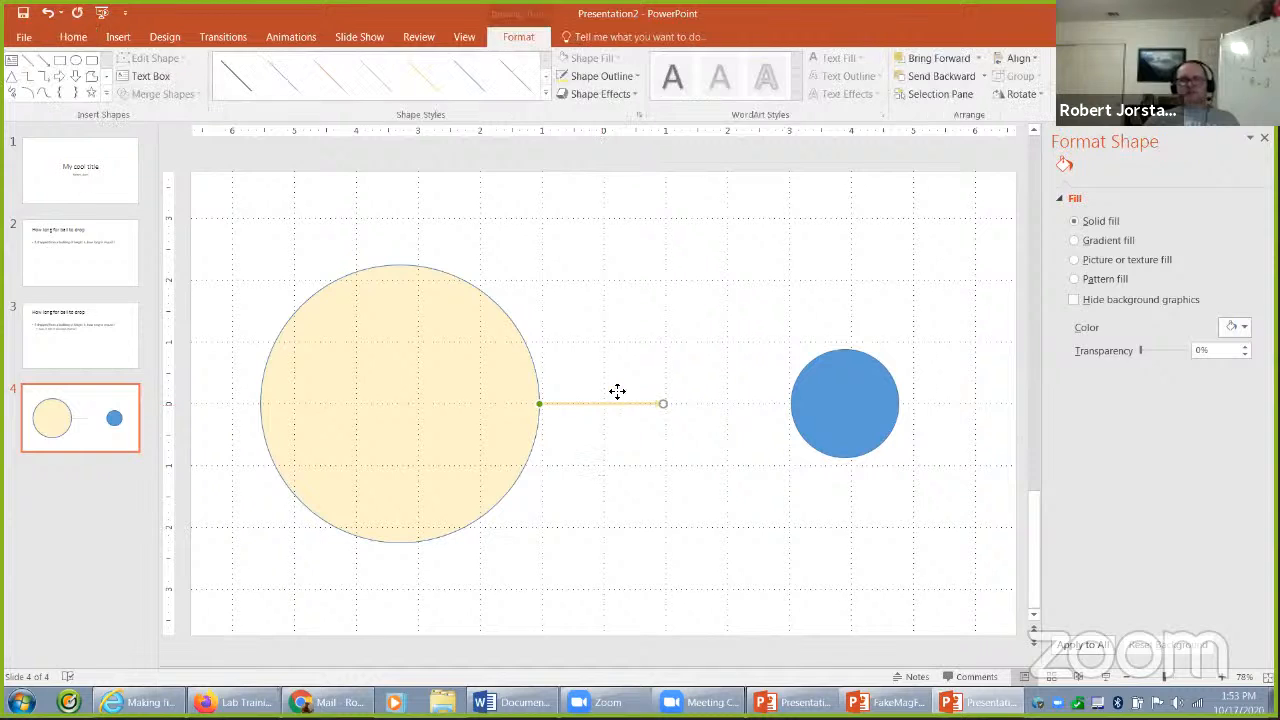
left_click(626, 74)
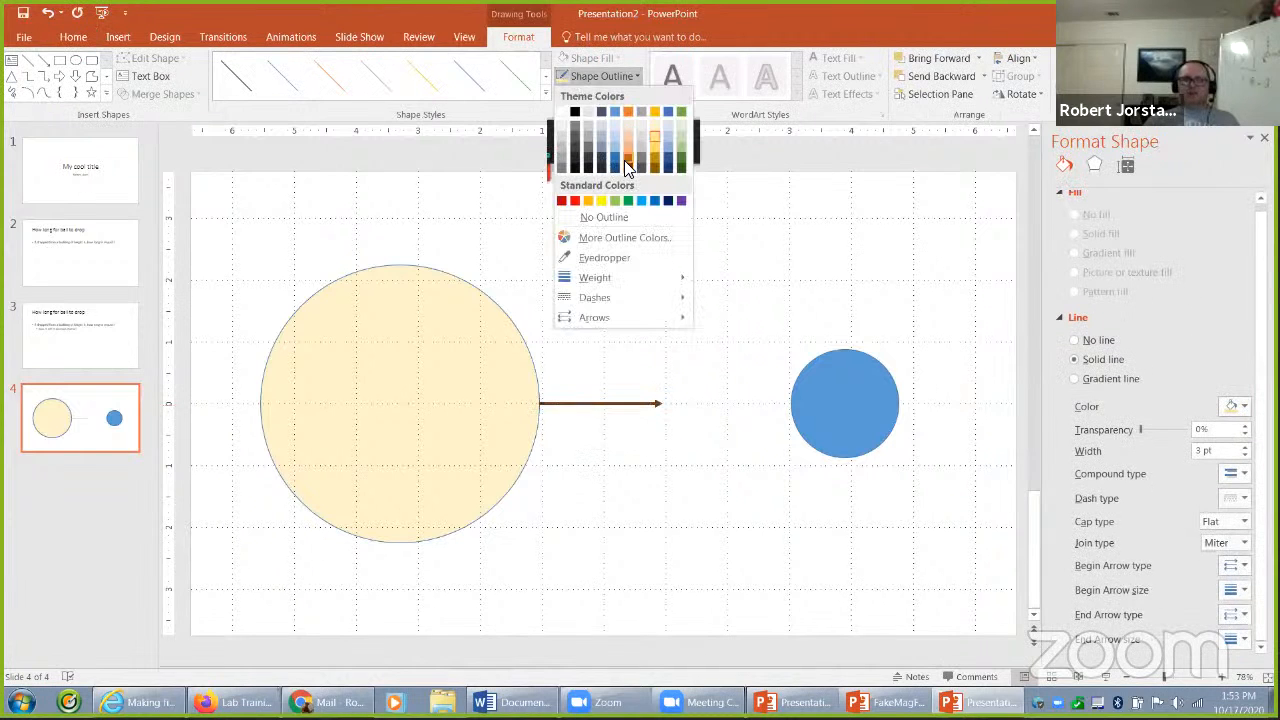
left_click(576, 202)
Step: Give the large circle a red outline and a solid red fill
left_click(470, 367)
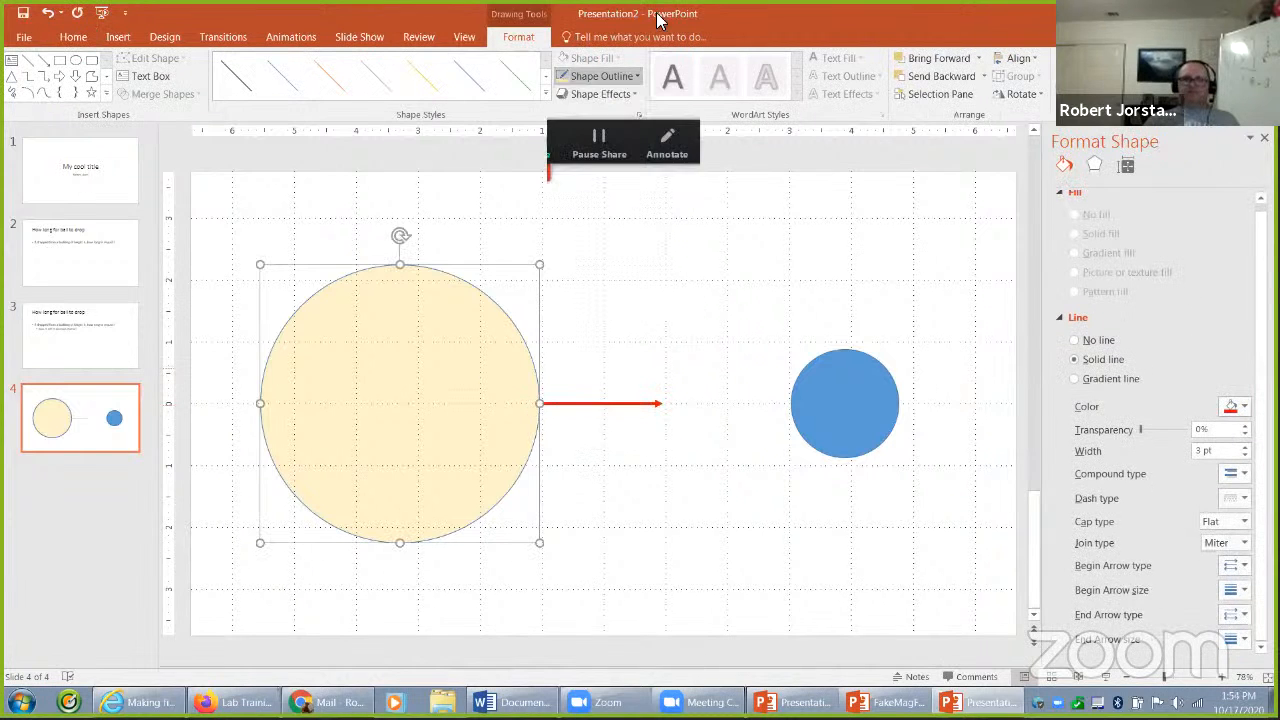
left_click(564, 78)
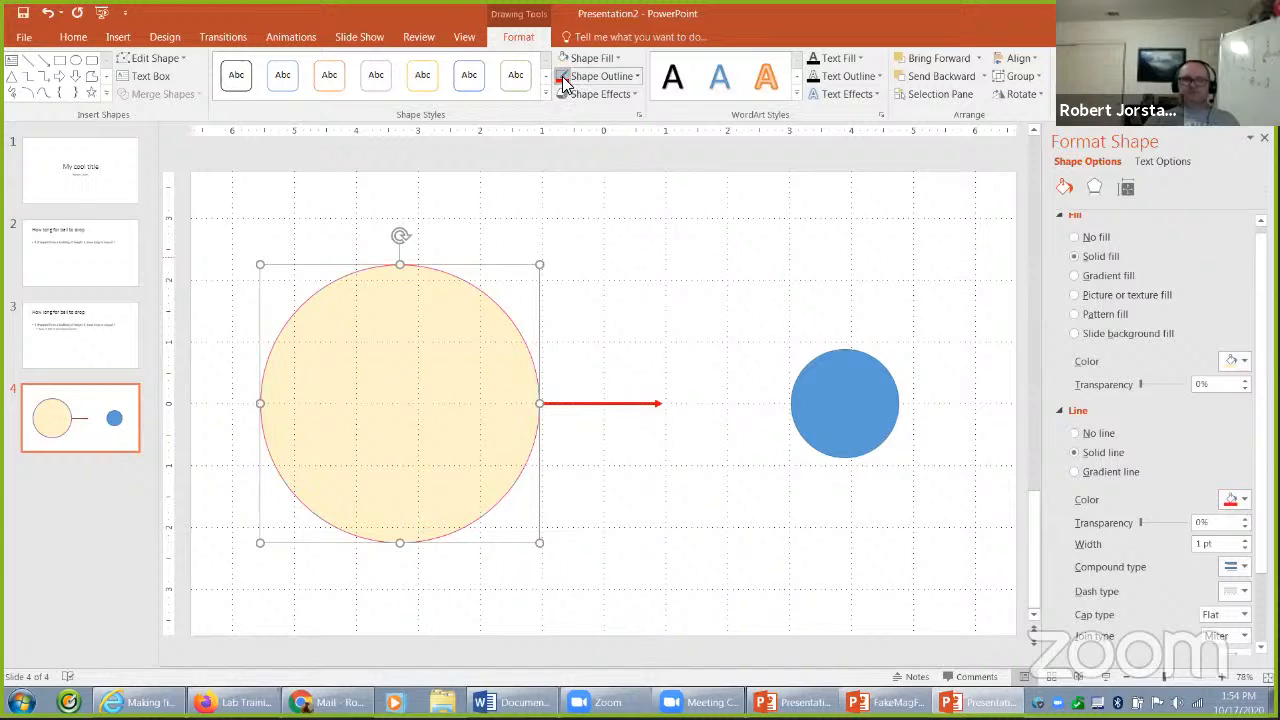
left_click(617, 58)
left_click(576, 184)
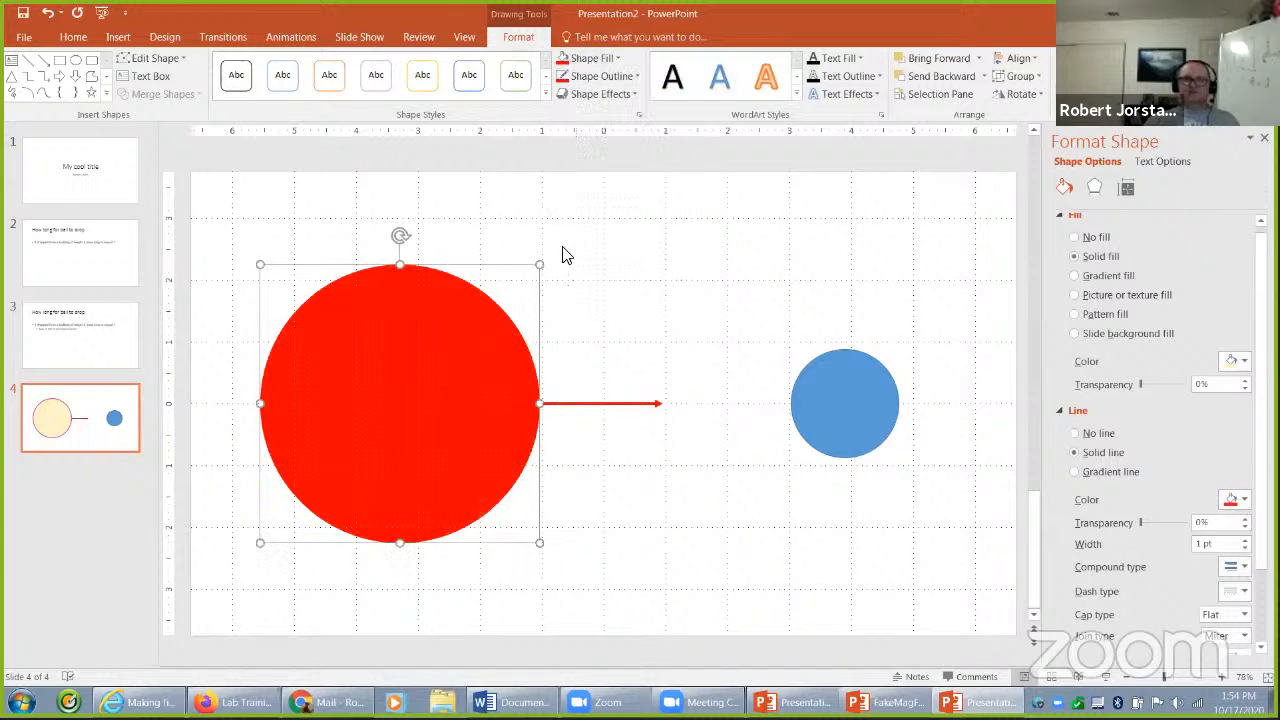
left_click(643, 559)
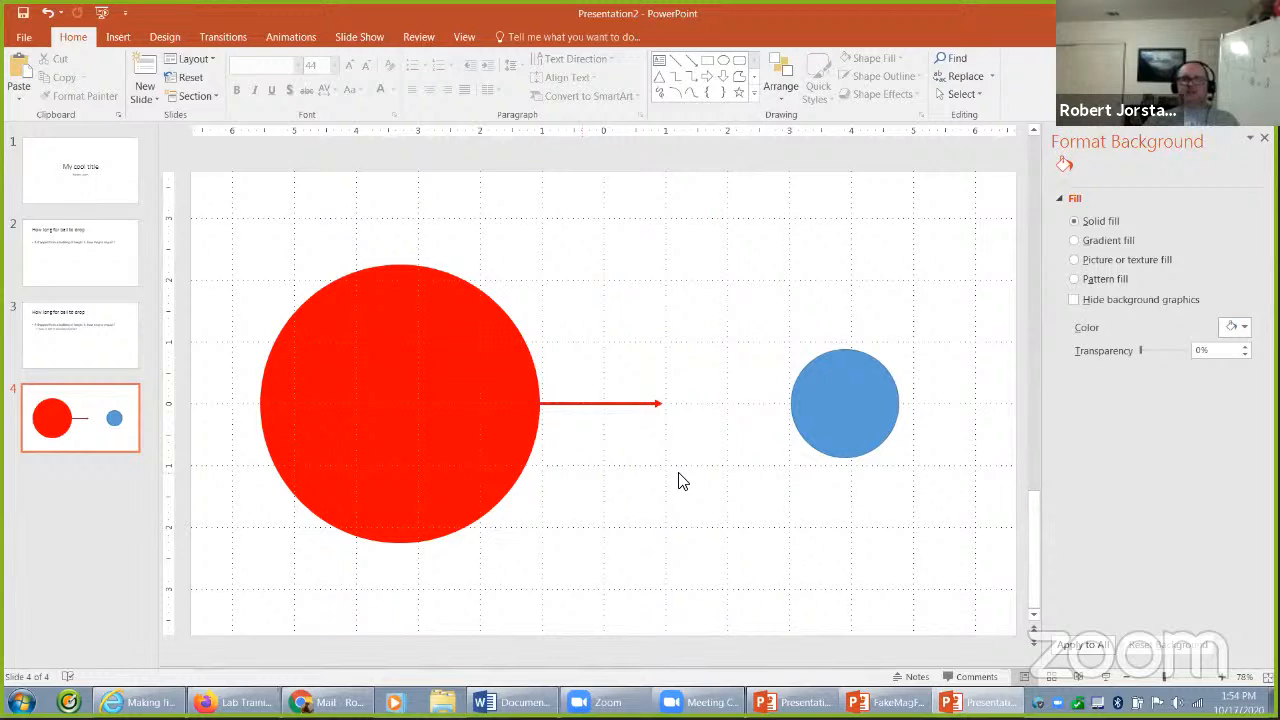
Step: Insert a text box just above the red arrow and start a new equation in it
left_click(119, 37)
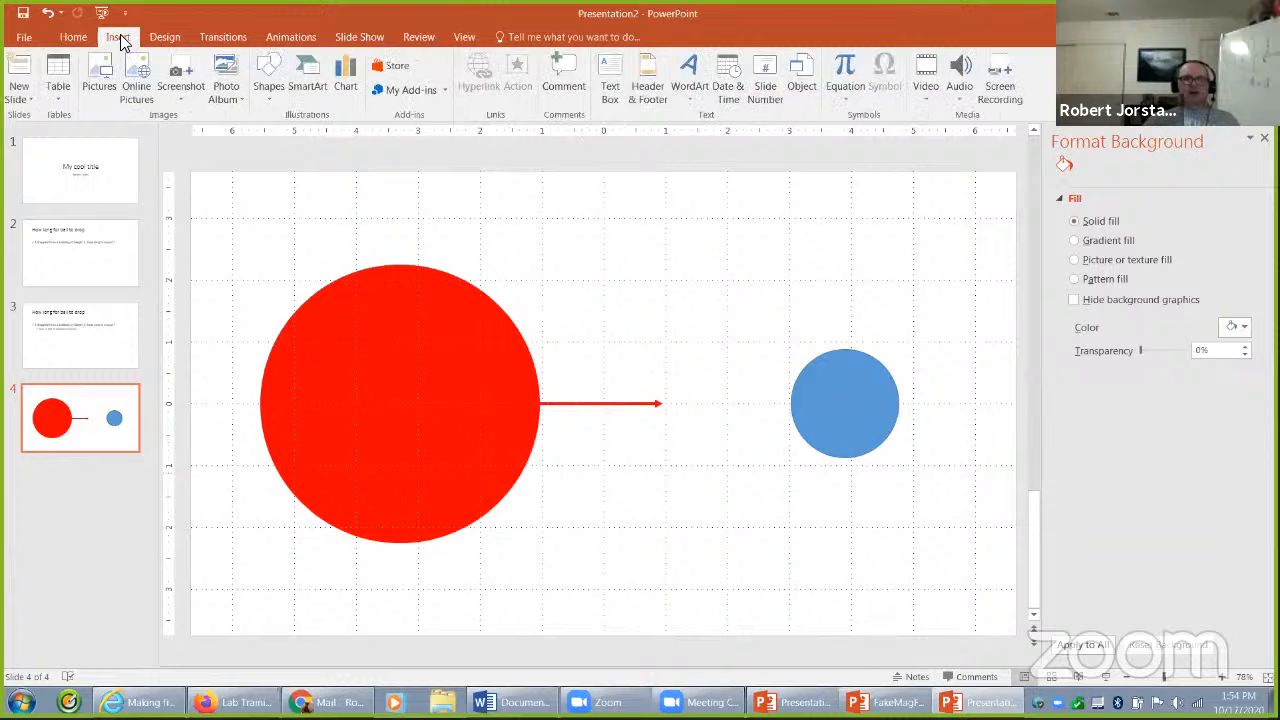
left_click(268, 75)
left_click(264, 142)
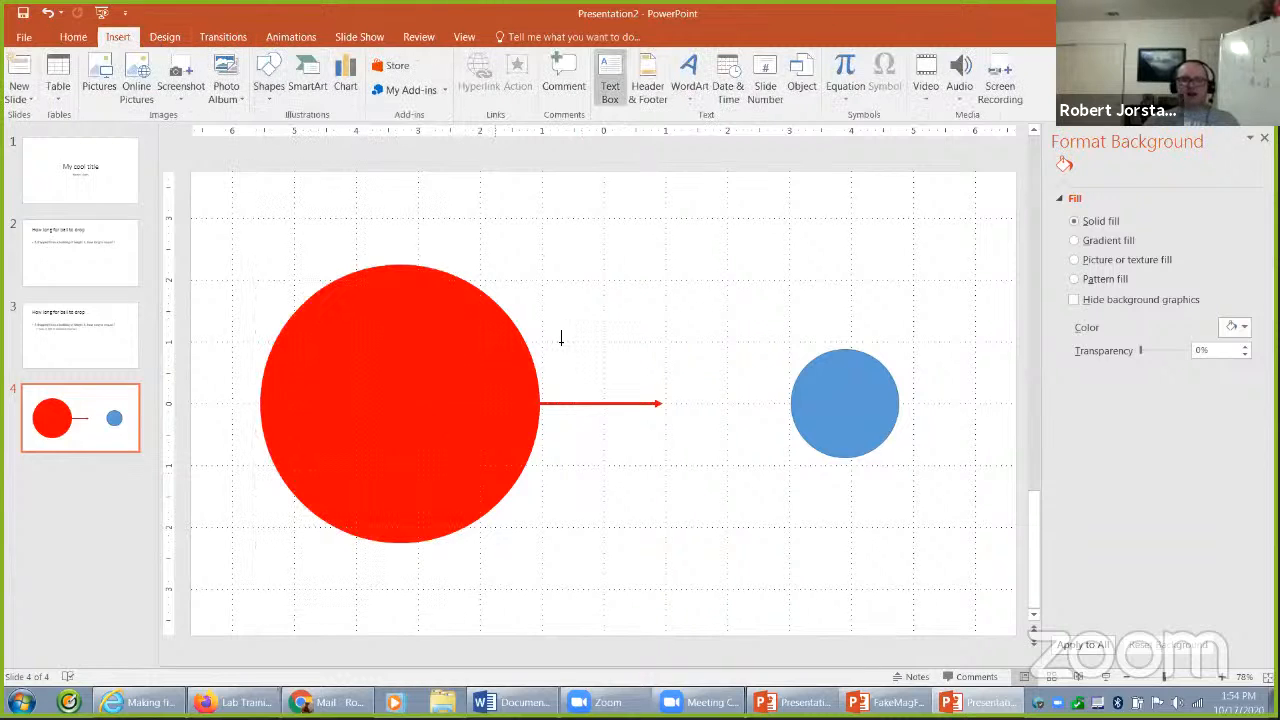
left_click_drag(549, 331, 670, 403)
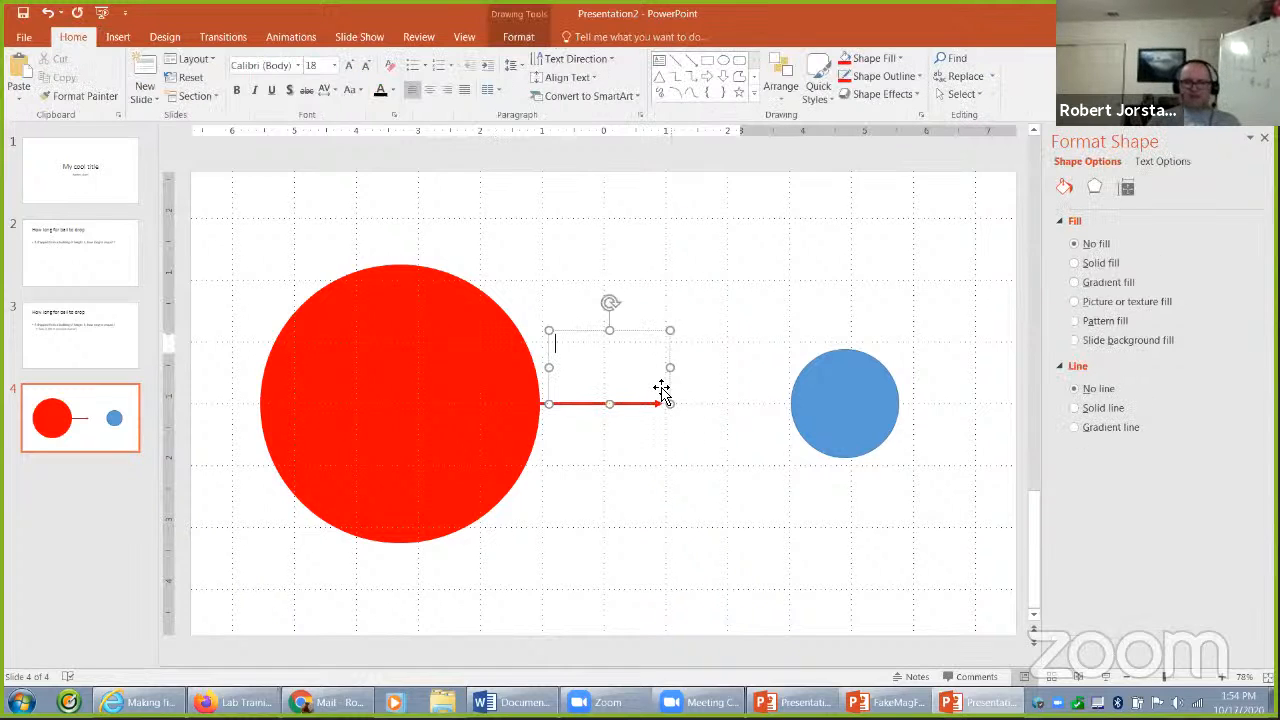
key("alt+equal")
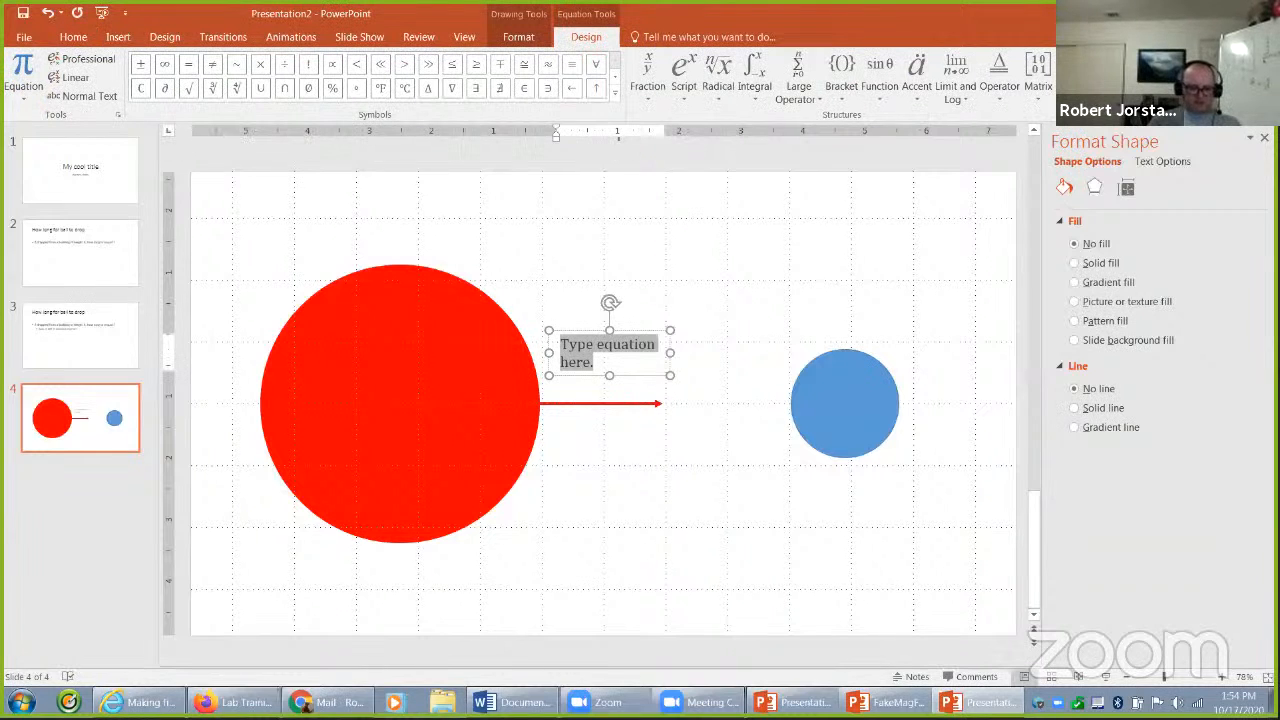
Step: Enter the force symbol F with subscript 2on1, replacing the first version with one that has a vector arrow over the F
type("F_2on1")
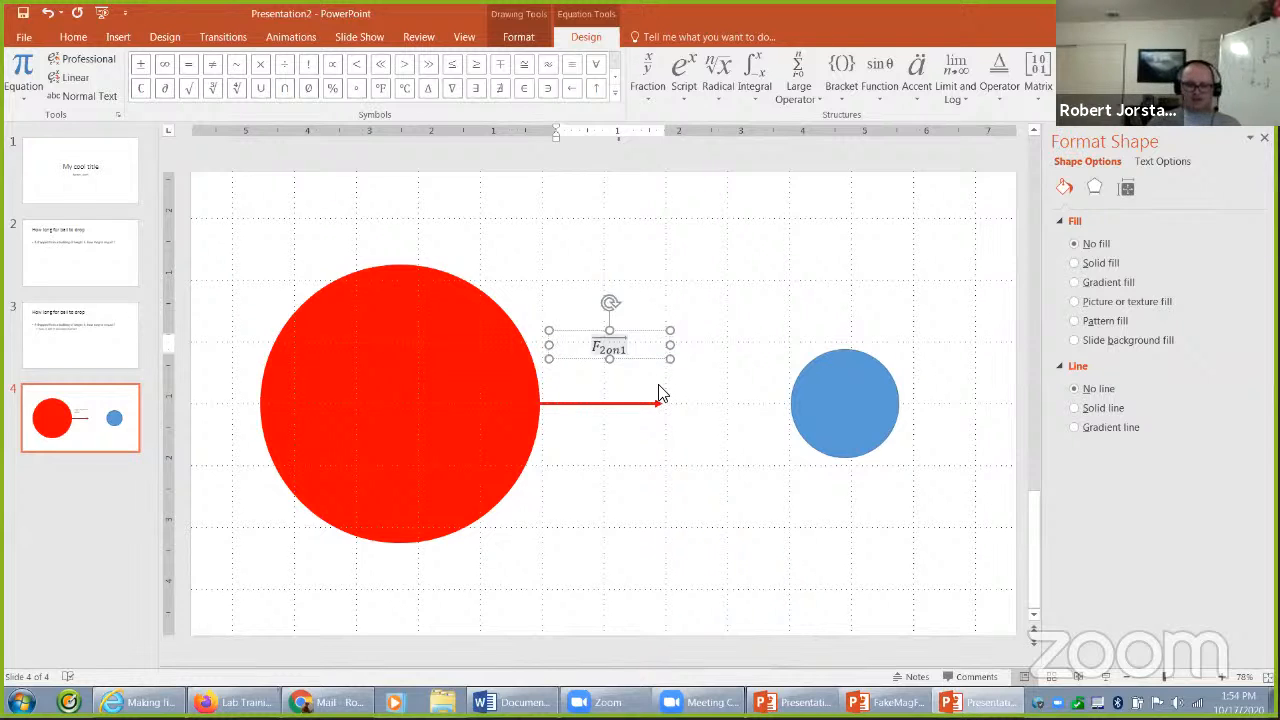
key("ctrl+a")
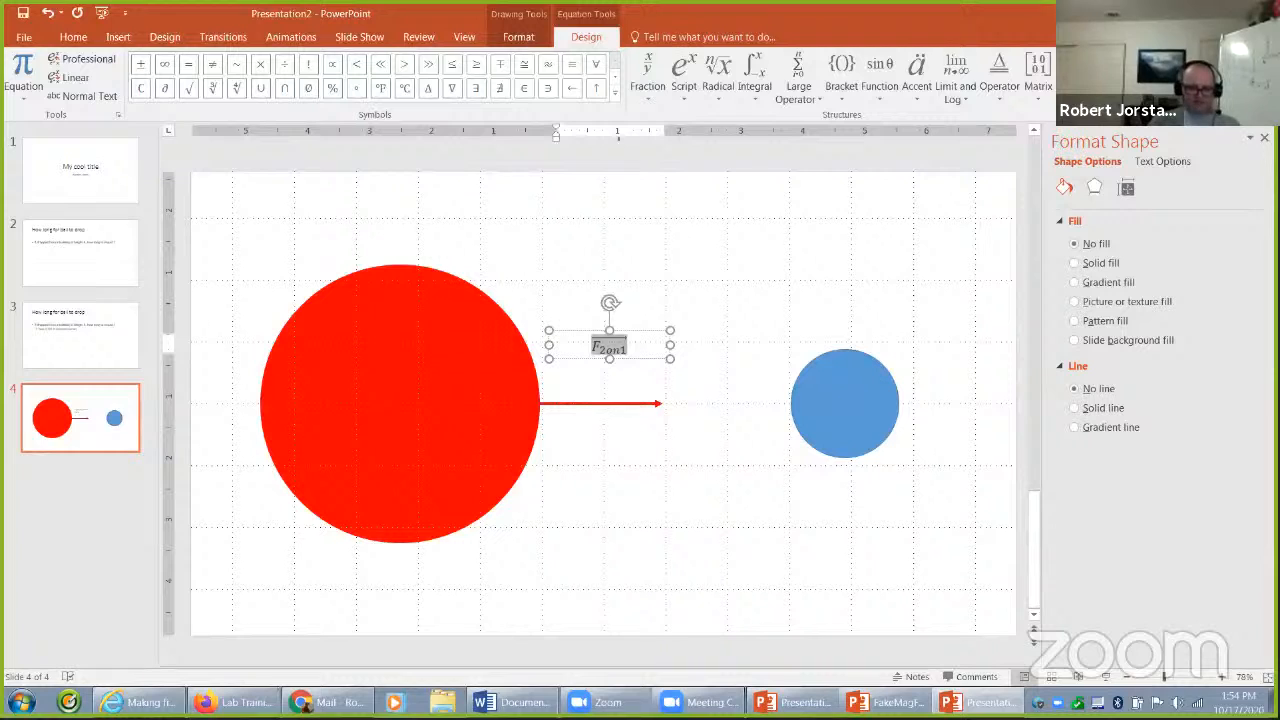
type("F\\vec ")
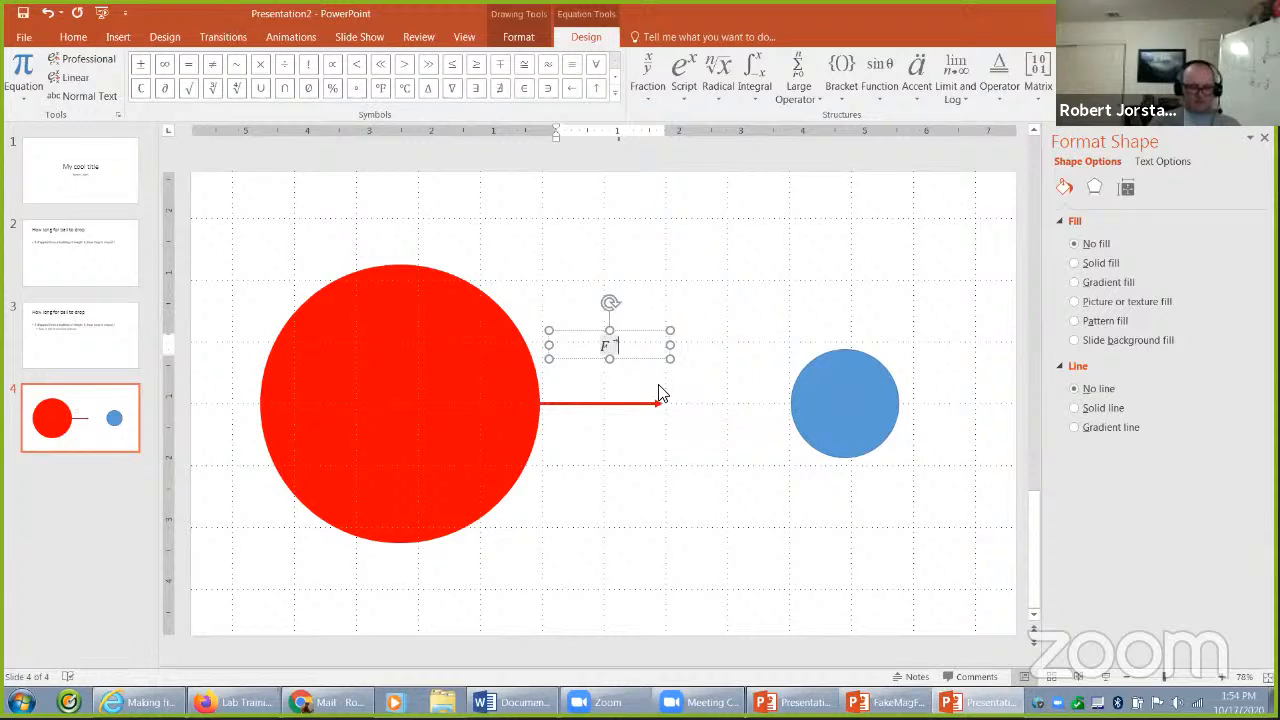
type("2on1")
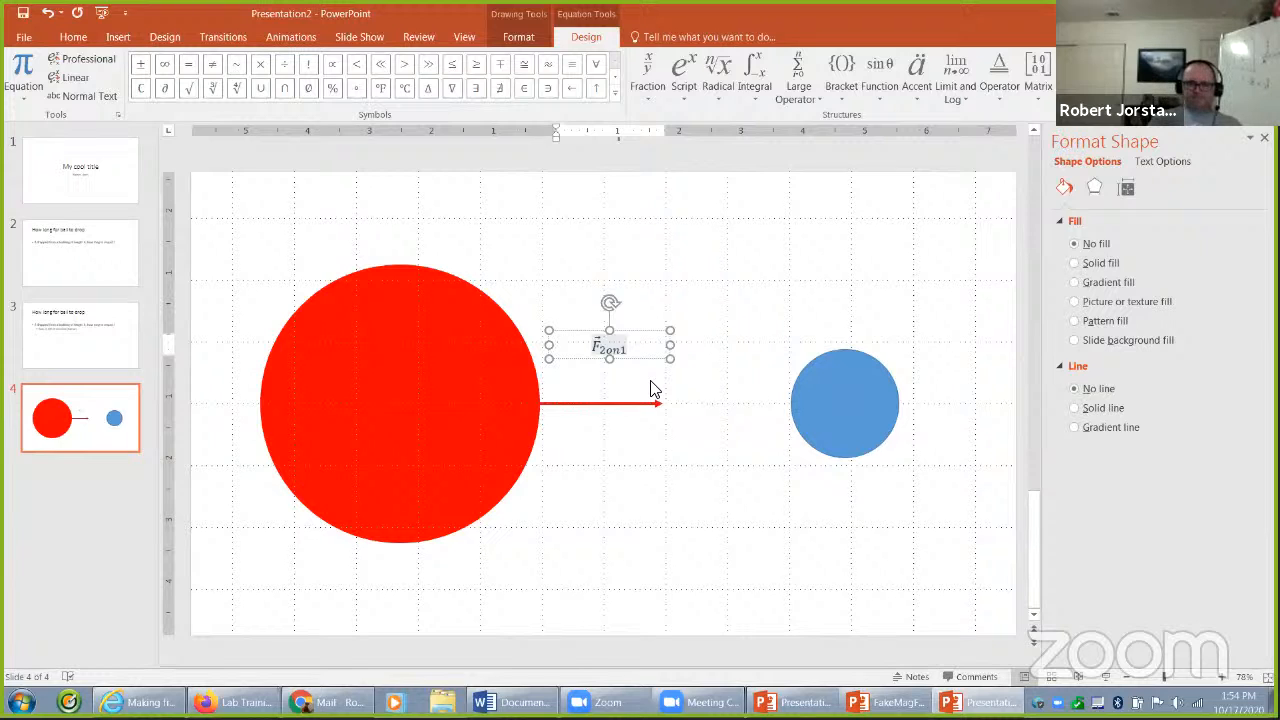
Step: Extend the equation with = k q_1 q_2 over r_12^2, followed by r_12 with a hat across it
type("=kq_1")
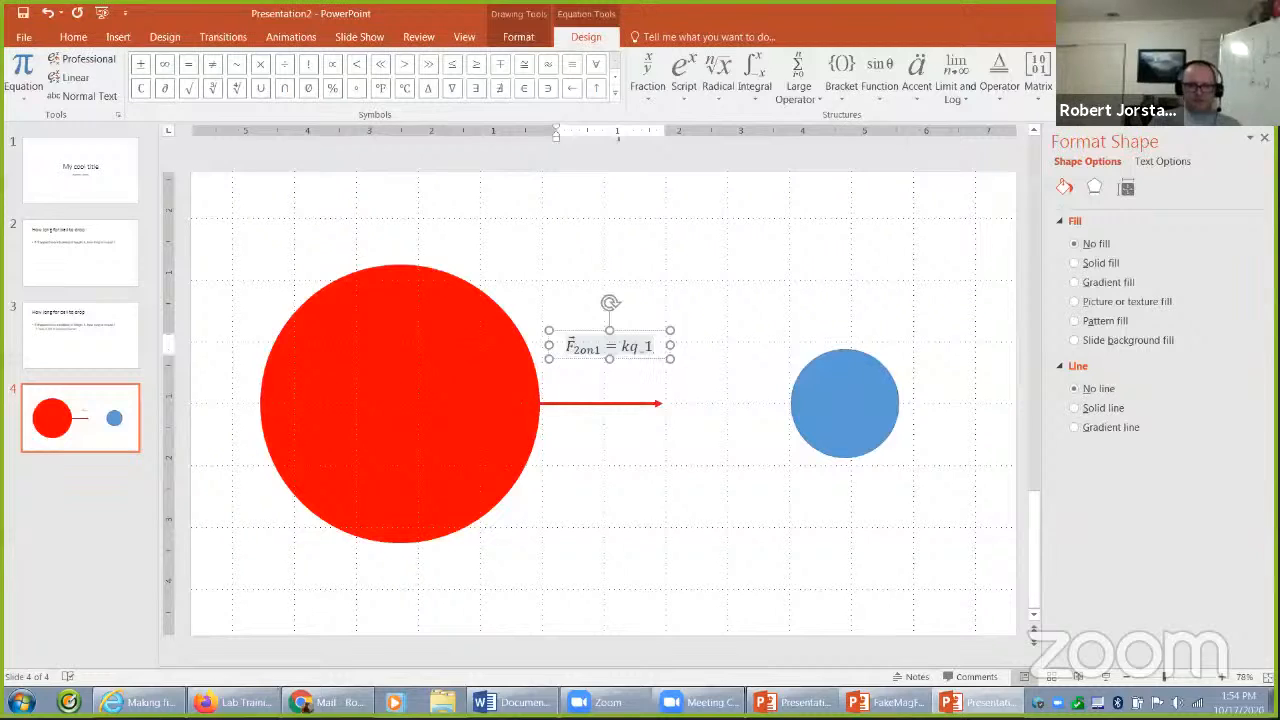
type(" q_2 ")
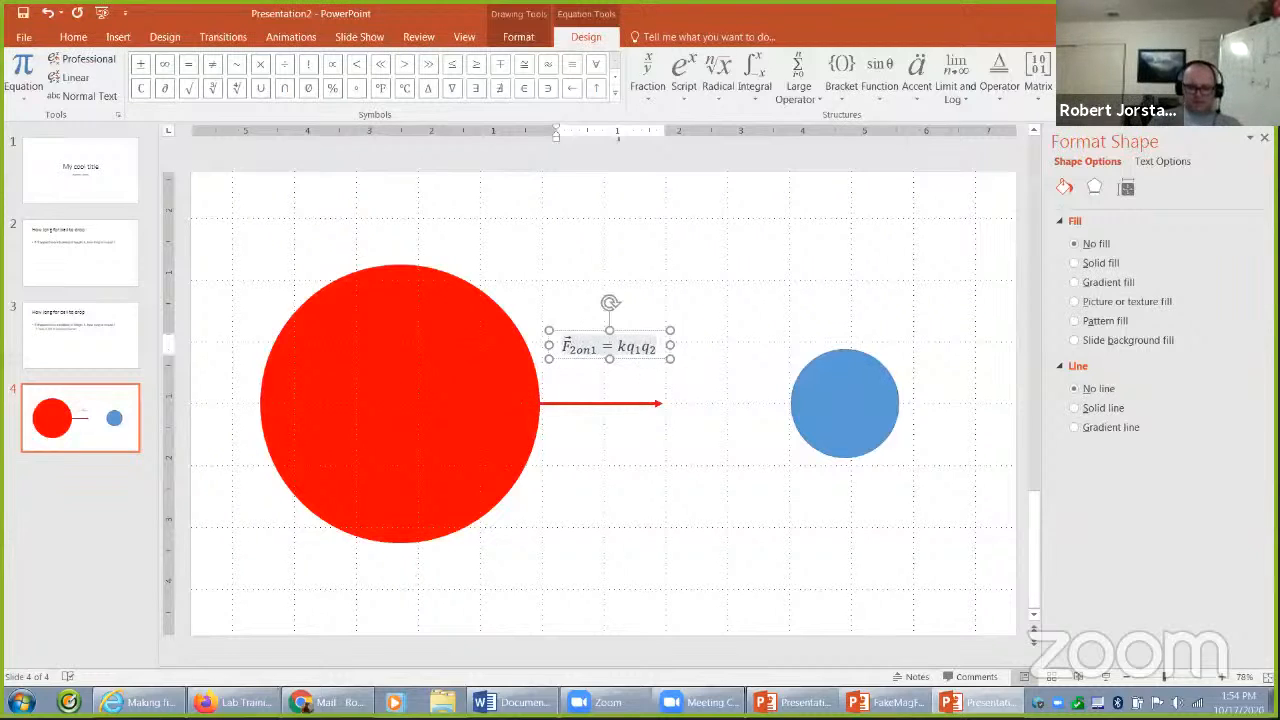
type("/r")
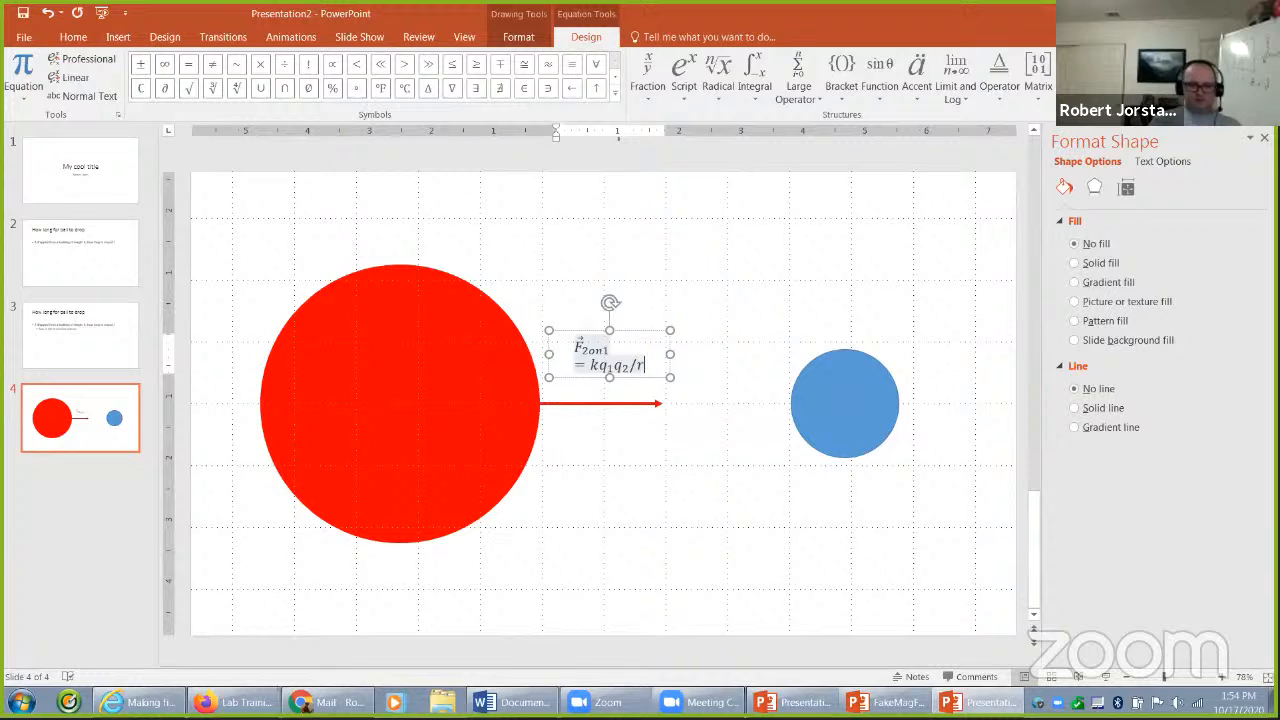
type("_12^2")
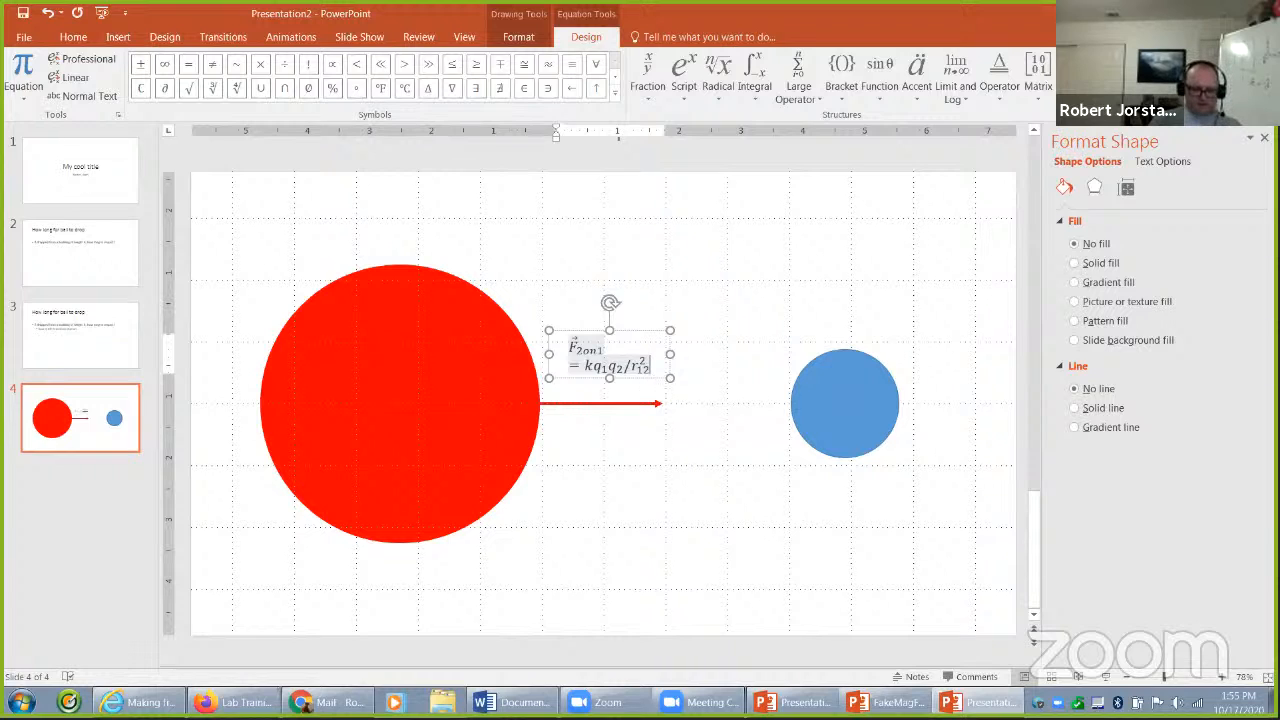
type("r_12 ")
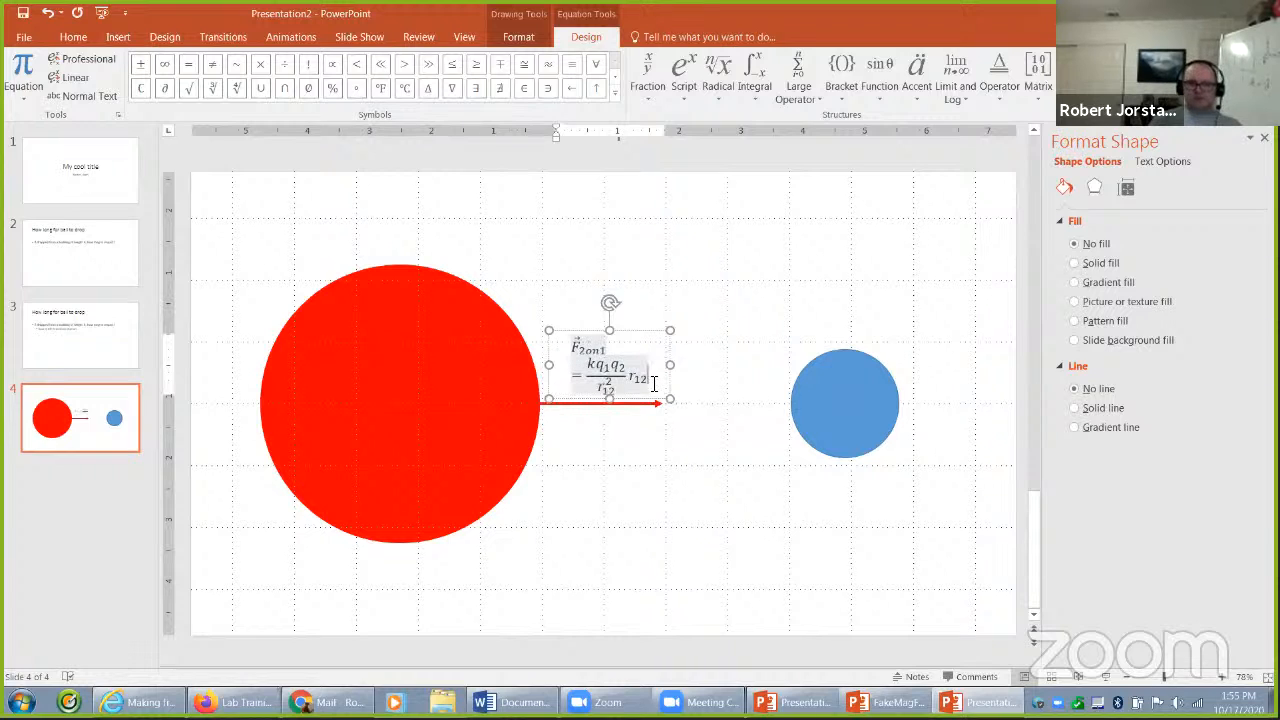
type("\\hat")
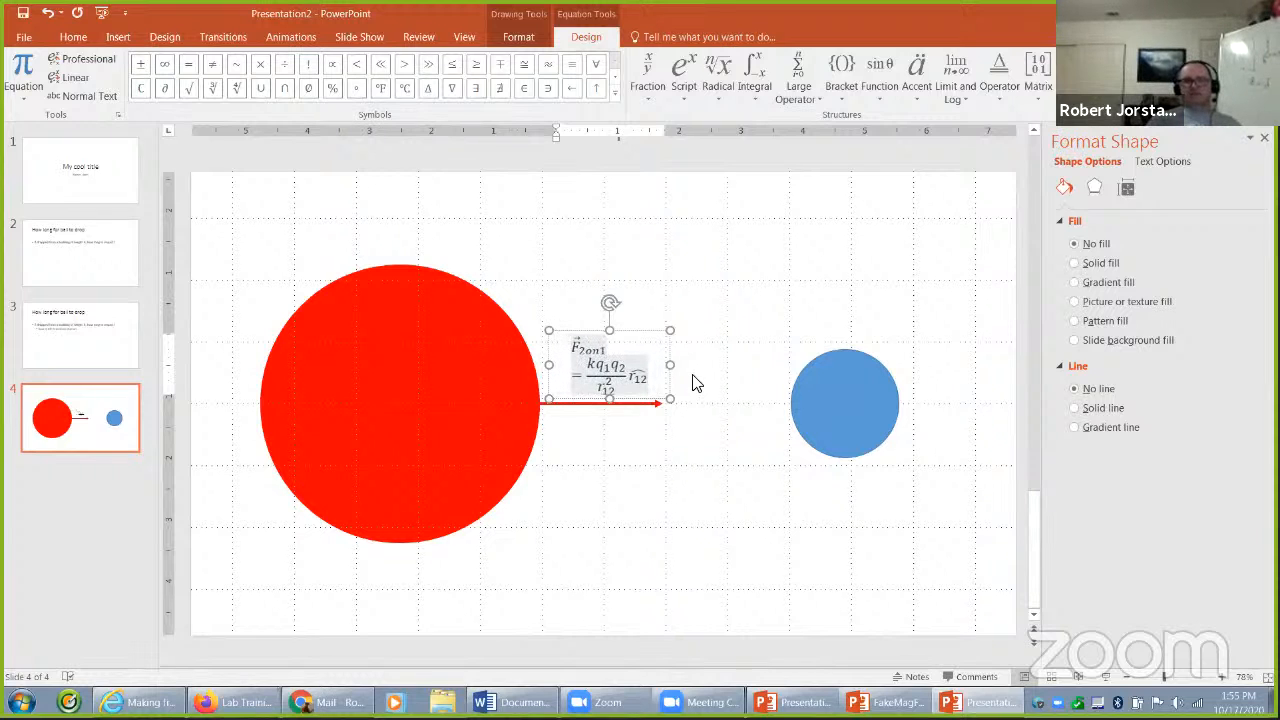
Step: Rebuild the unit vector with the hat over r alone and subscript 12, and widen the text box to fit the equation on one line
double_click(638, 381)
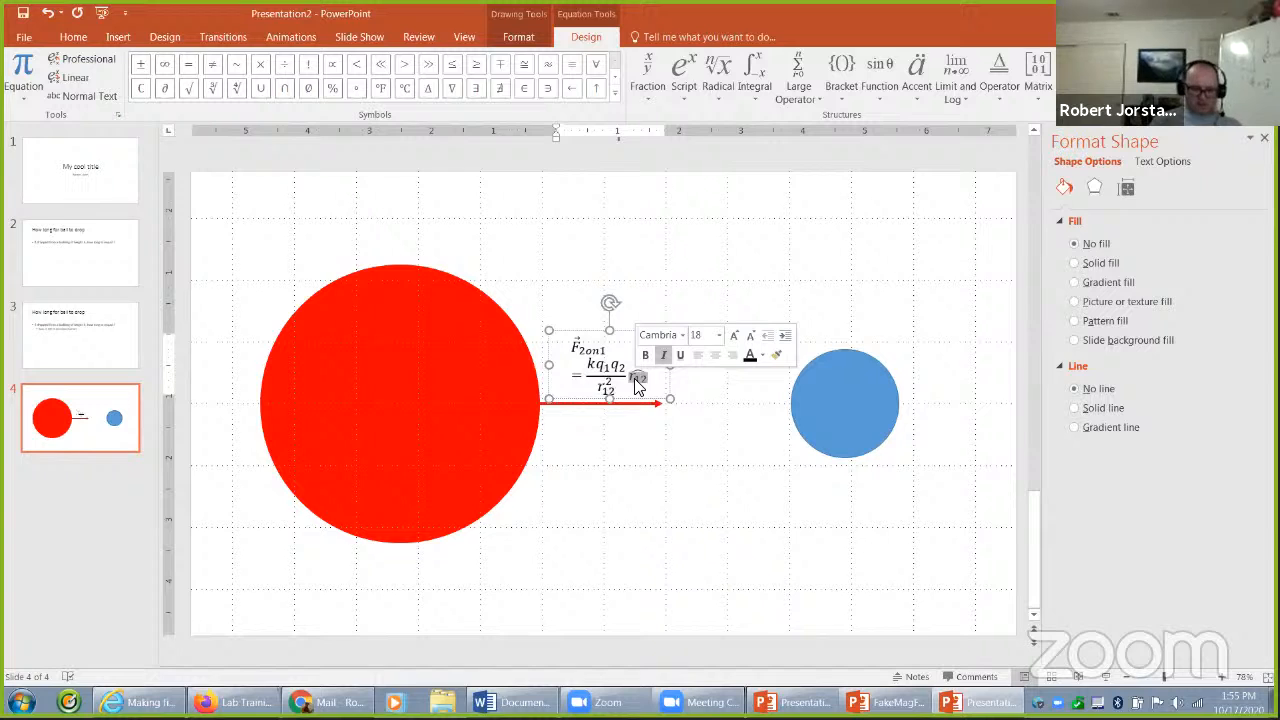
key("BackSpace")
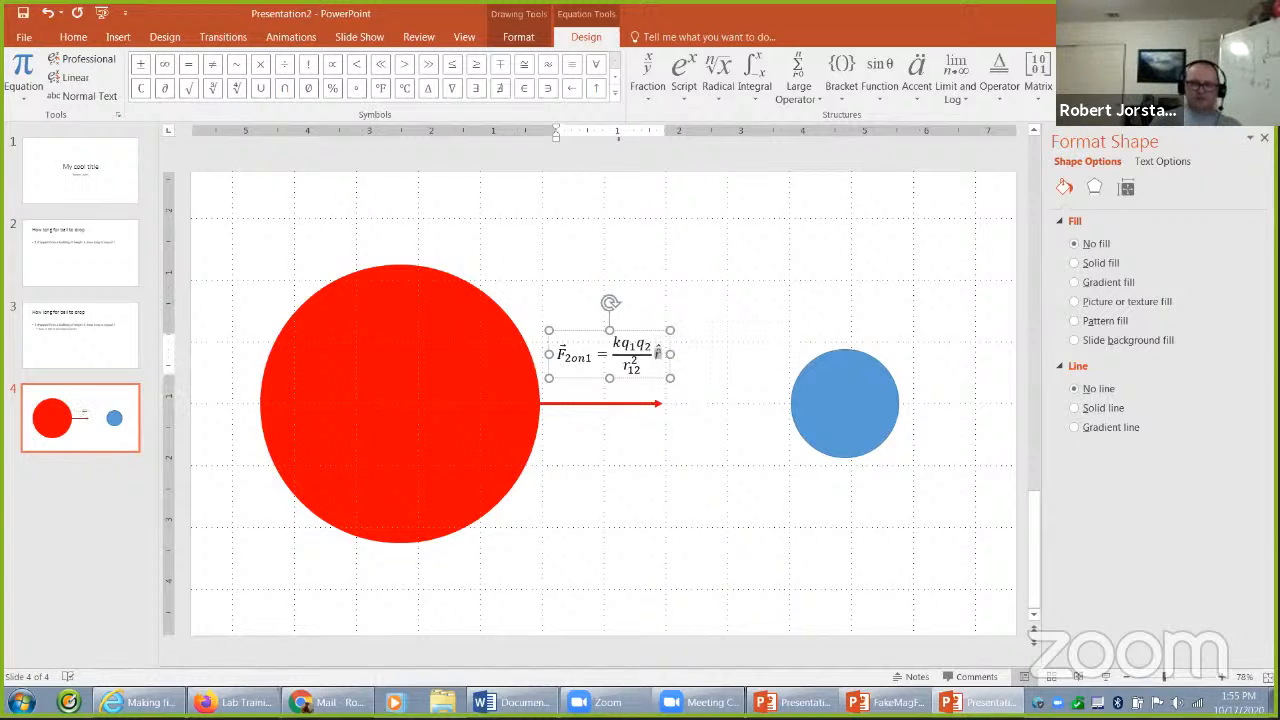
key("BackSpace")
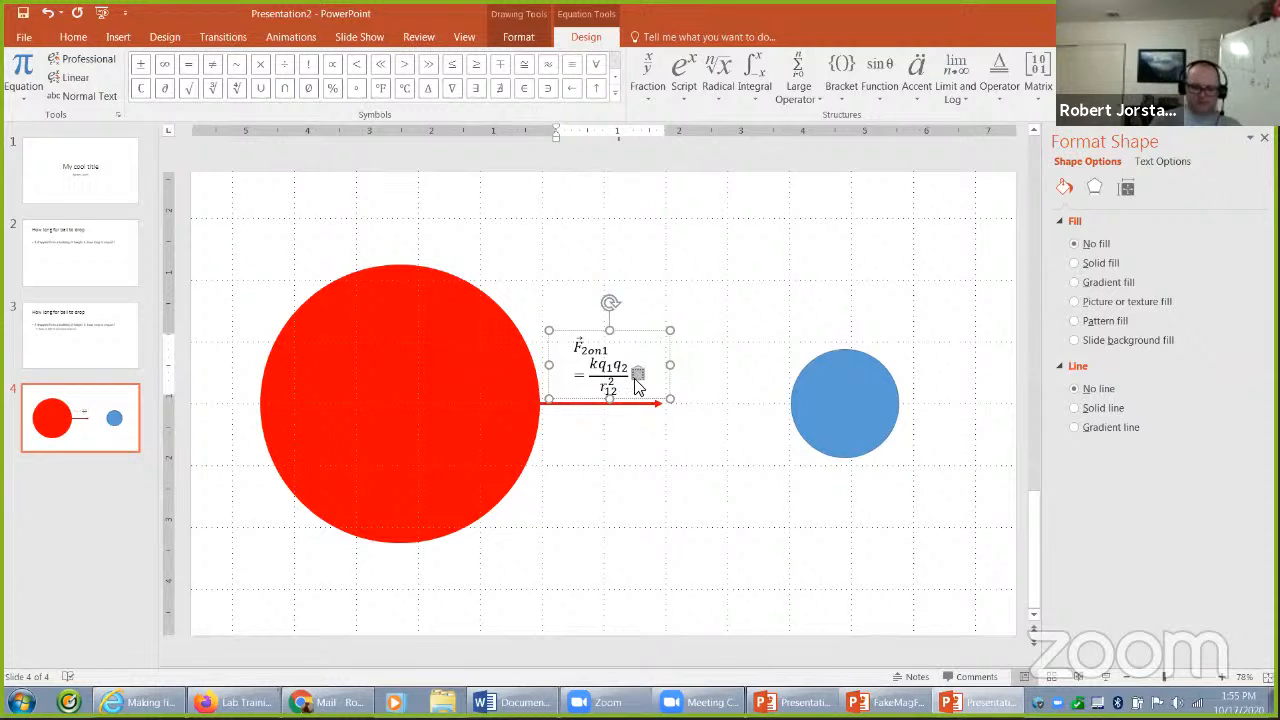
type("r")
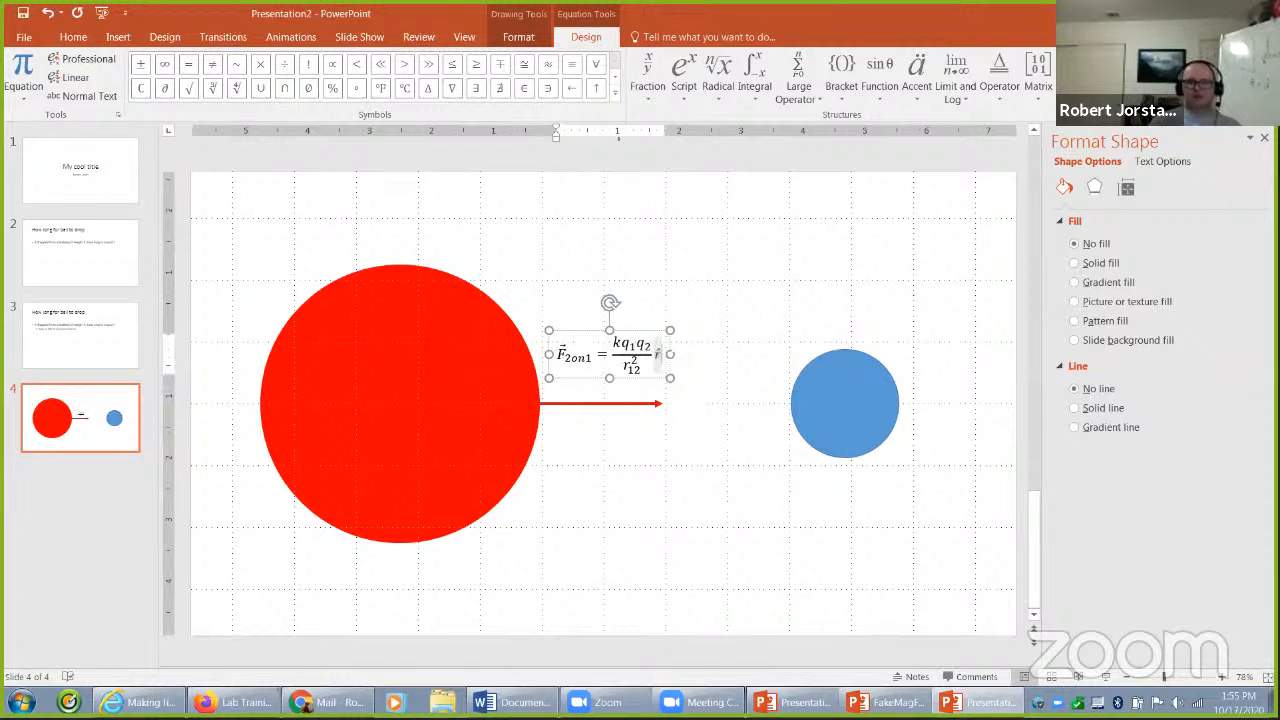
type("_12^2)")
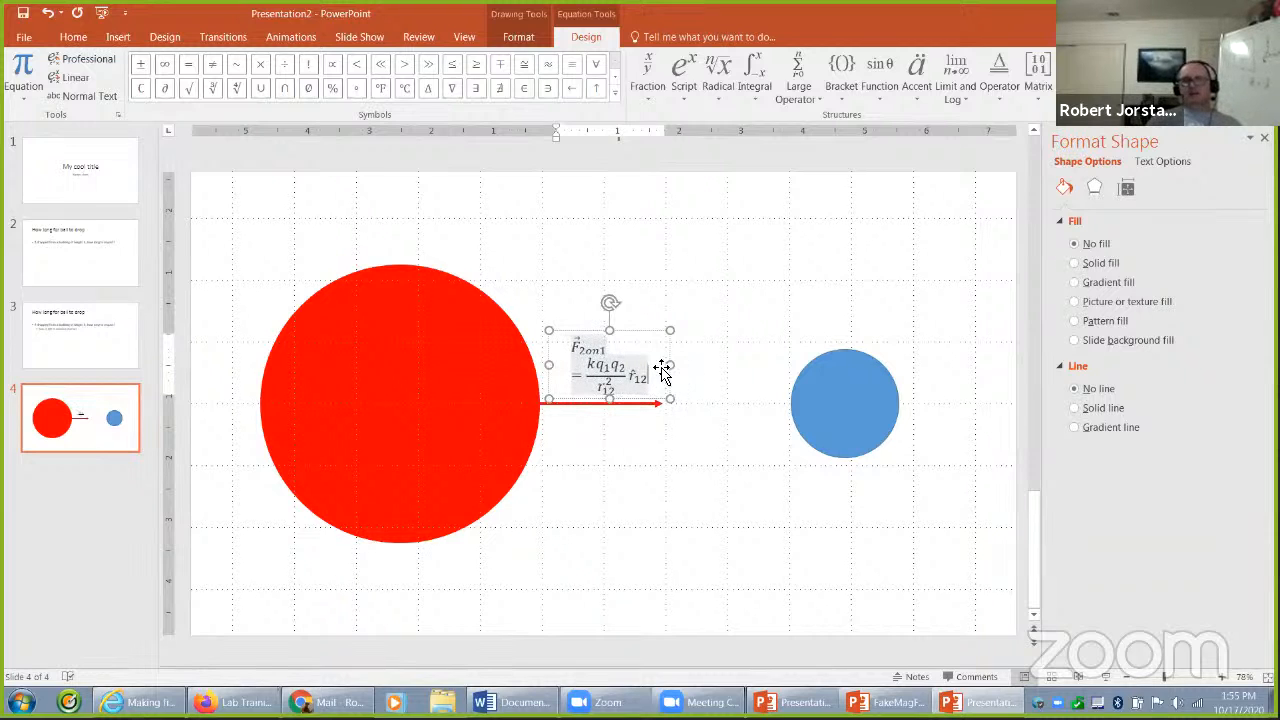
left_click(699, 368)
left_click(683, 362)
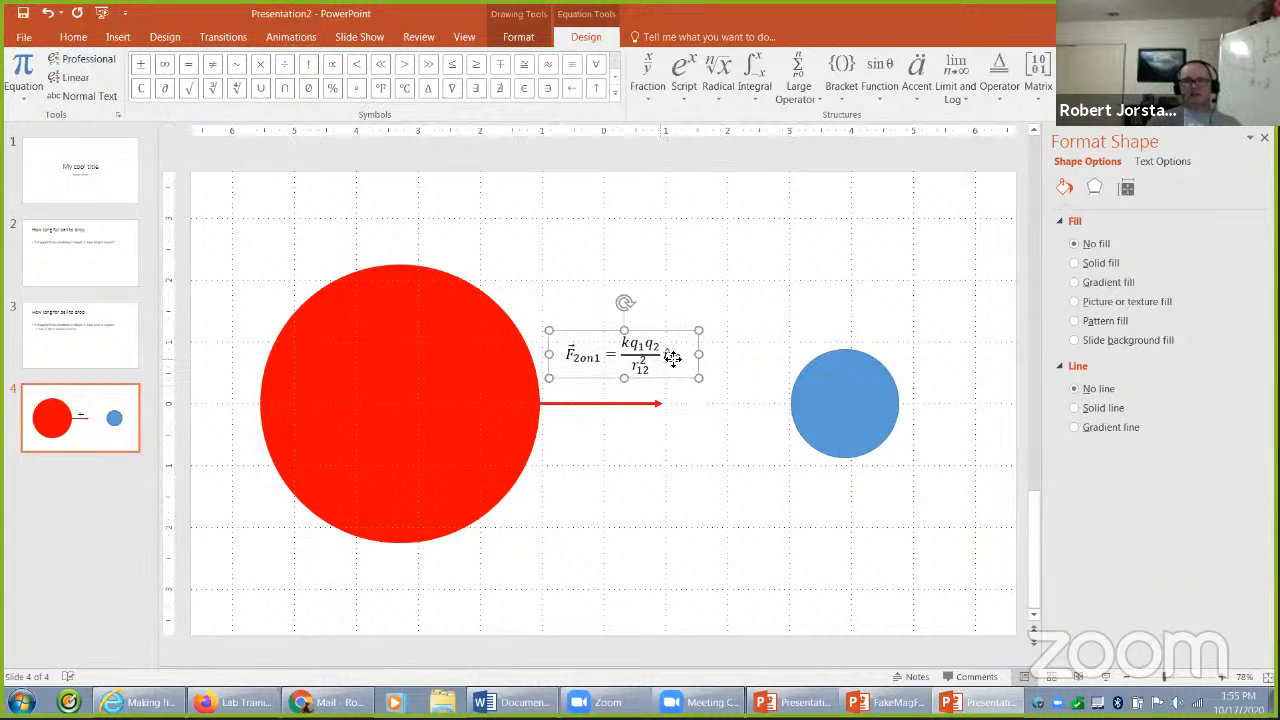
Step: Move the equation text box down so it sits directly above the red arrow, between the two circles
mouse_move(683, 362)
left_mouse_down()
mouse_move(664, 368)
mouse_move(668, 380)
left_mouse_up()
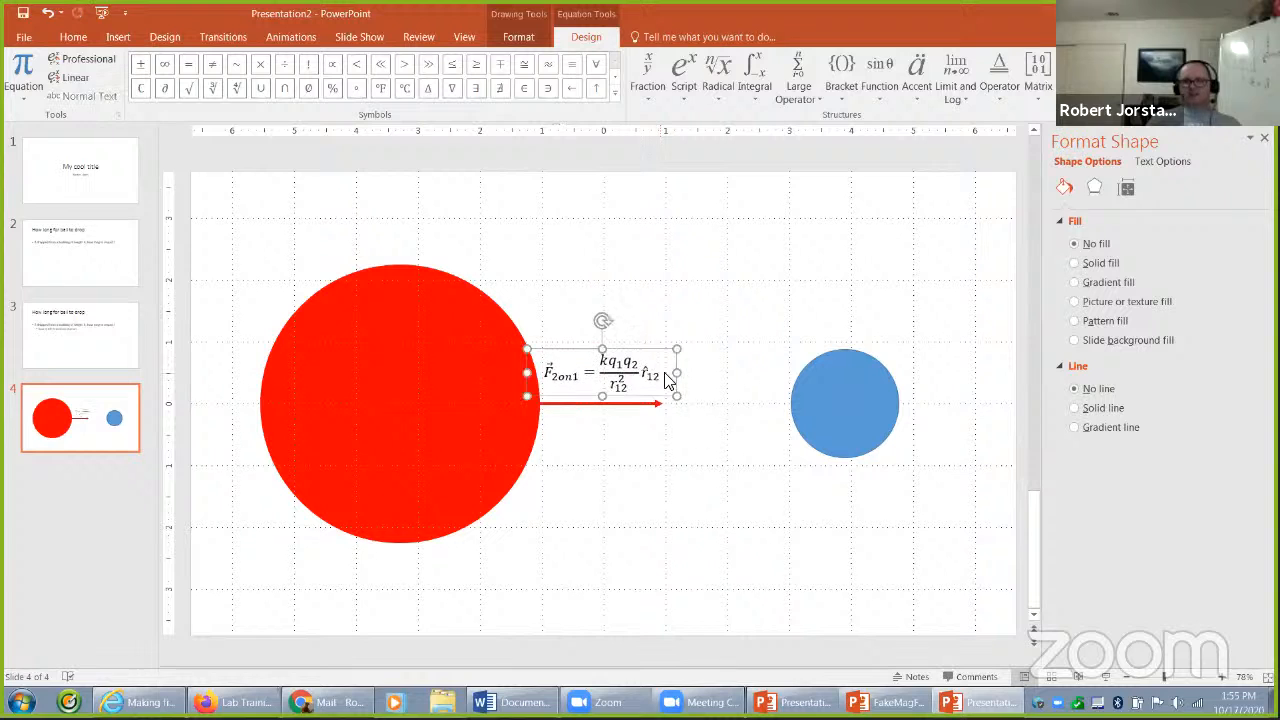
left_click(690, 472)
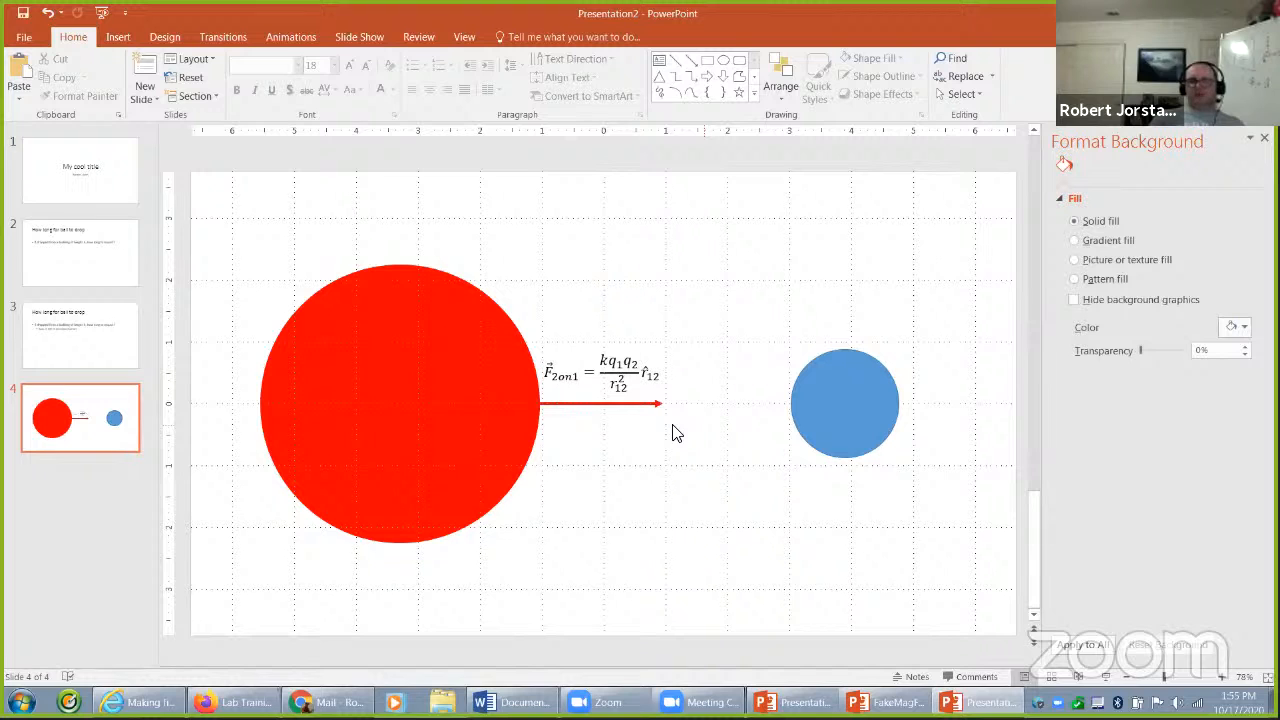
left_click(636, 376)
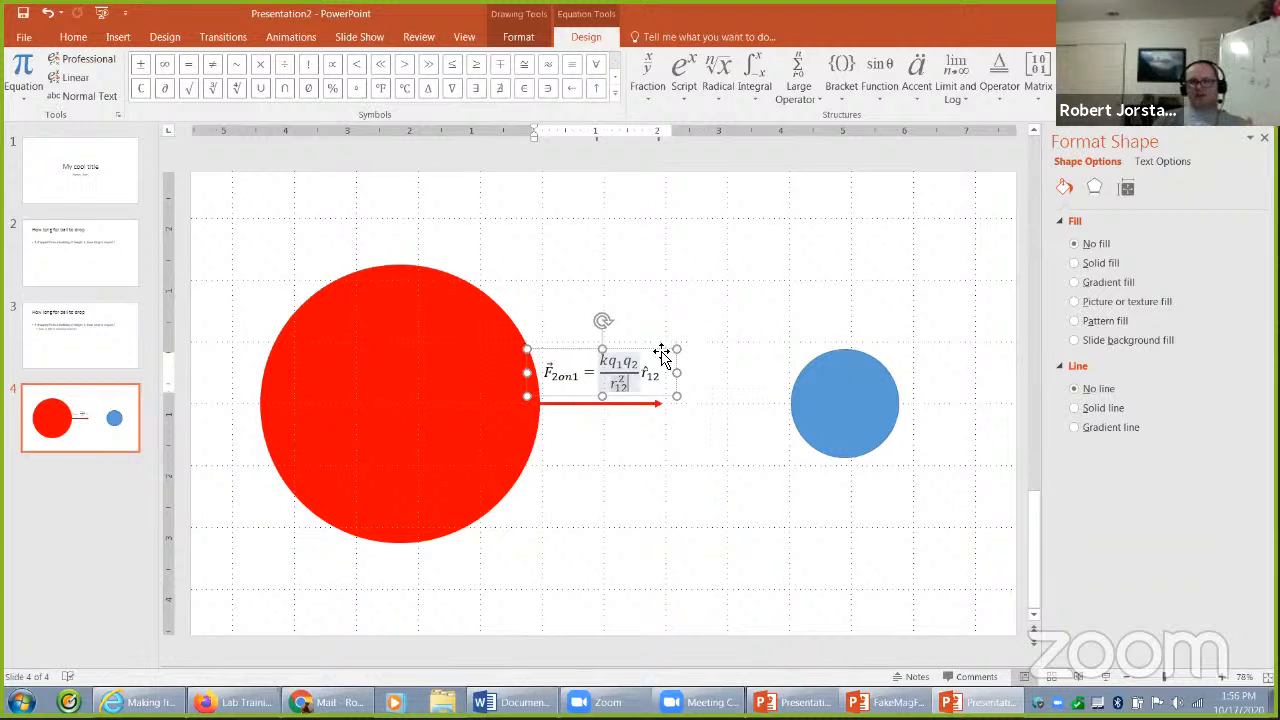
left_click_drag(679, 352, 672, 357)
left_click(676, 465)
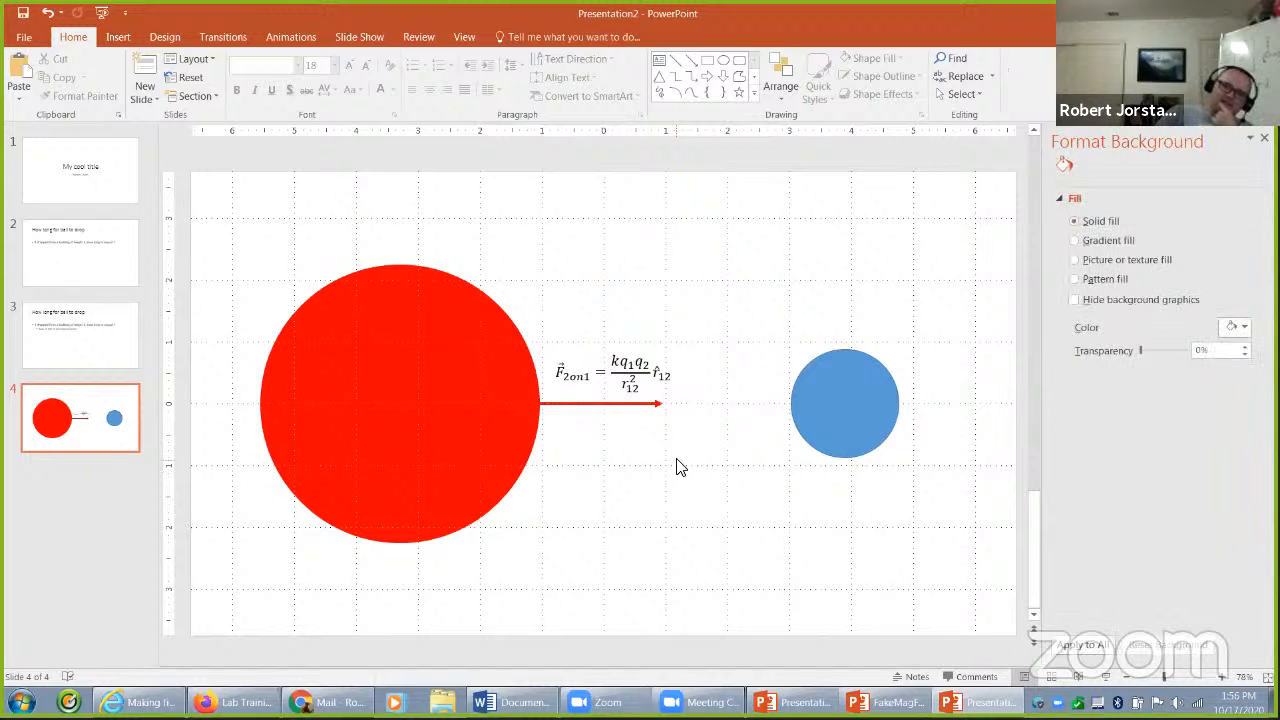
Step: Move the red arrow off the red circle to the 1-inch gridline below the equation and open its shape formatting
left_click(645, 404)
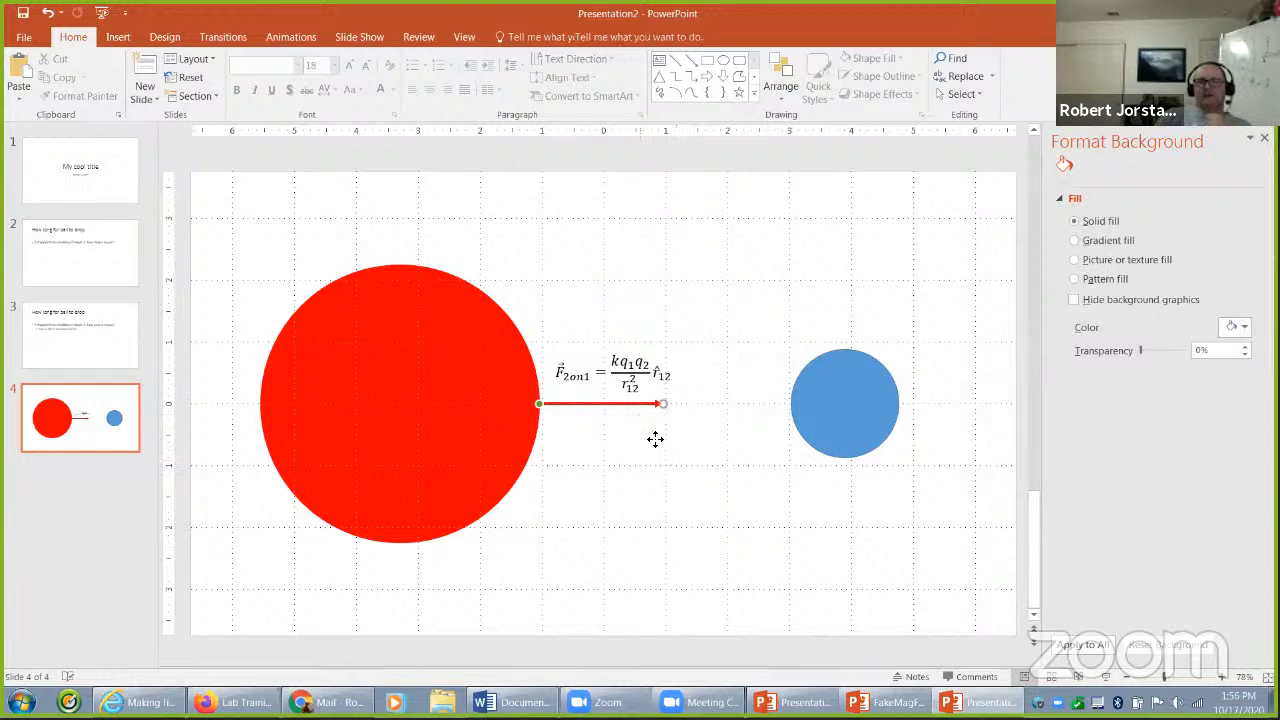
left_click_drag(673, 479, 706, 470)
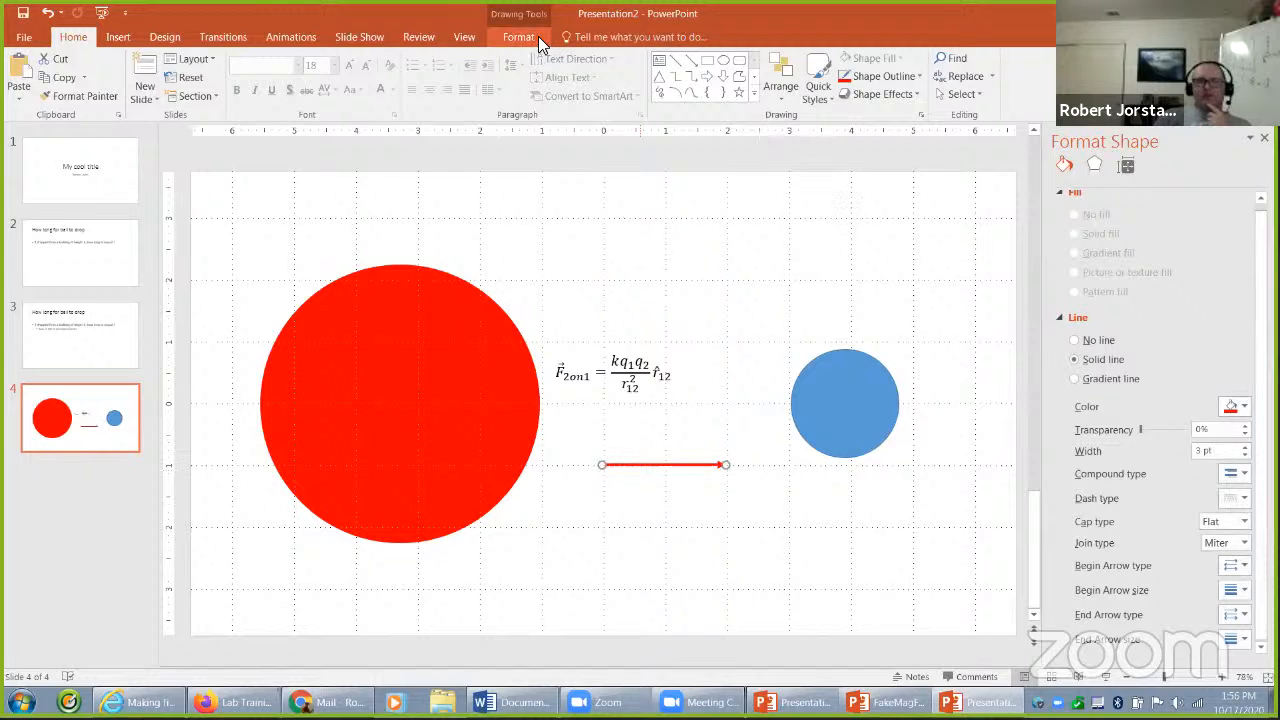
left_click(733, 393)
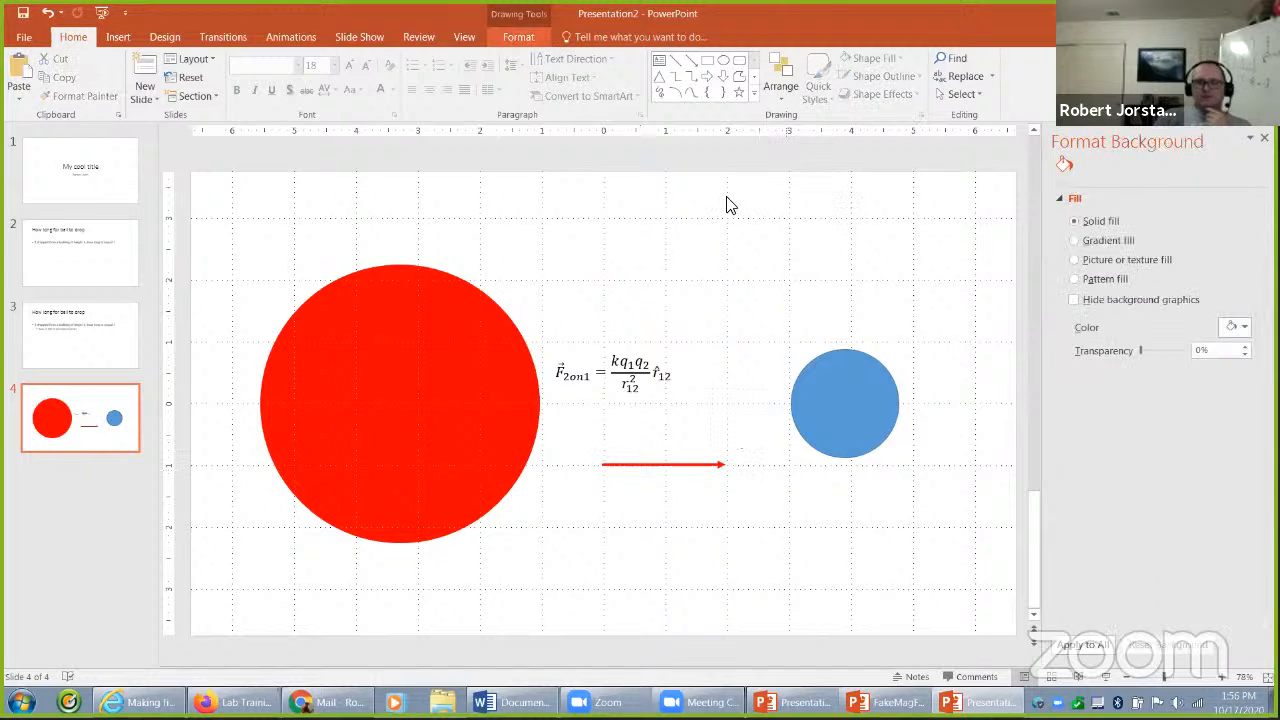
right_click(722, 470)
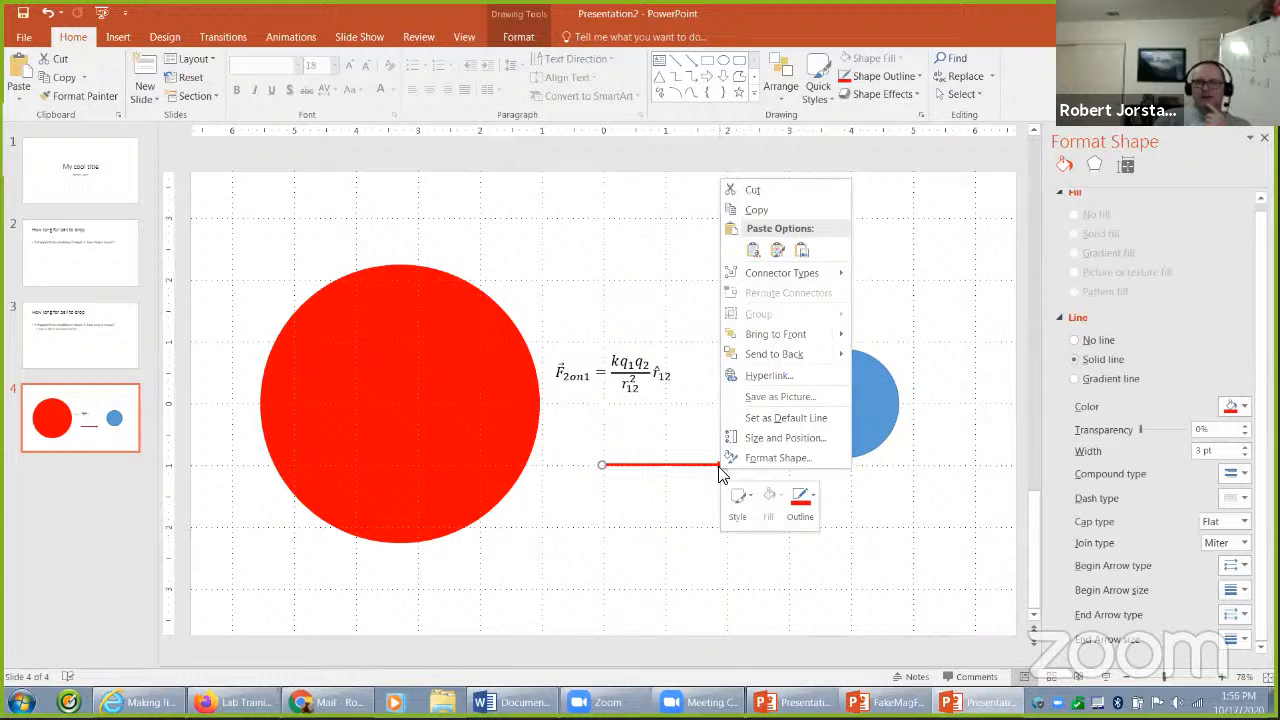
left_click(752, 460)
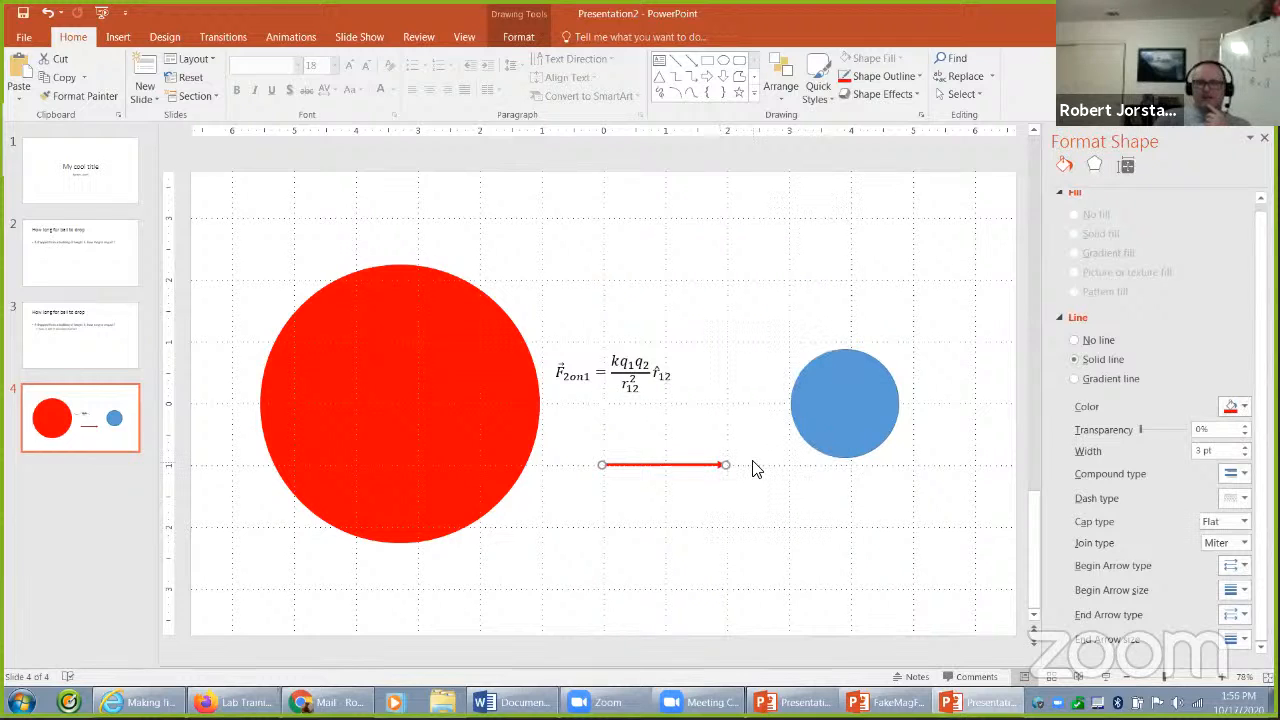
Step: Open the red arrow's rotation options to examine its size and rotation settings, and deselect the arrow
left_click(519, 37)
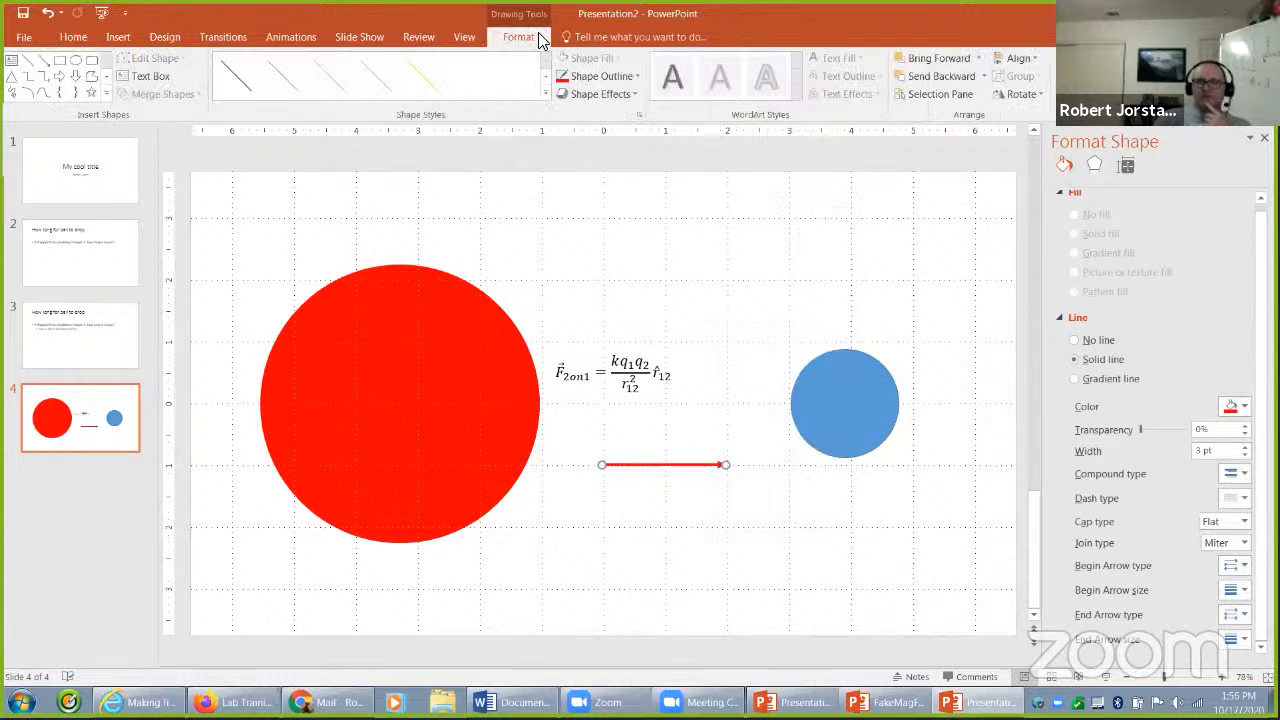
left_click(1034, 97)
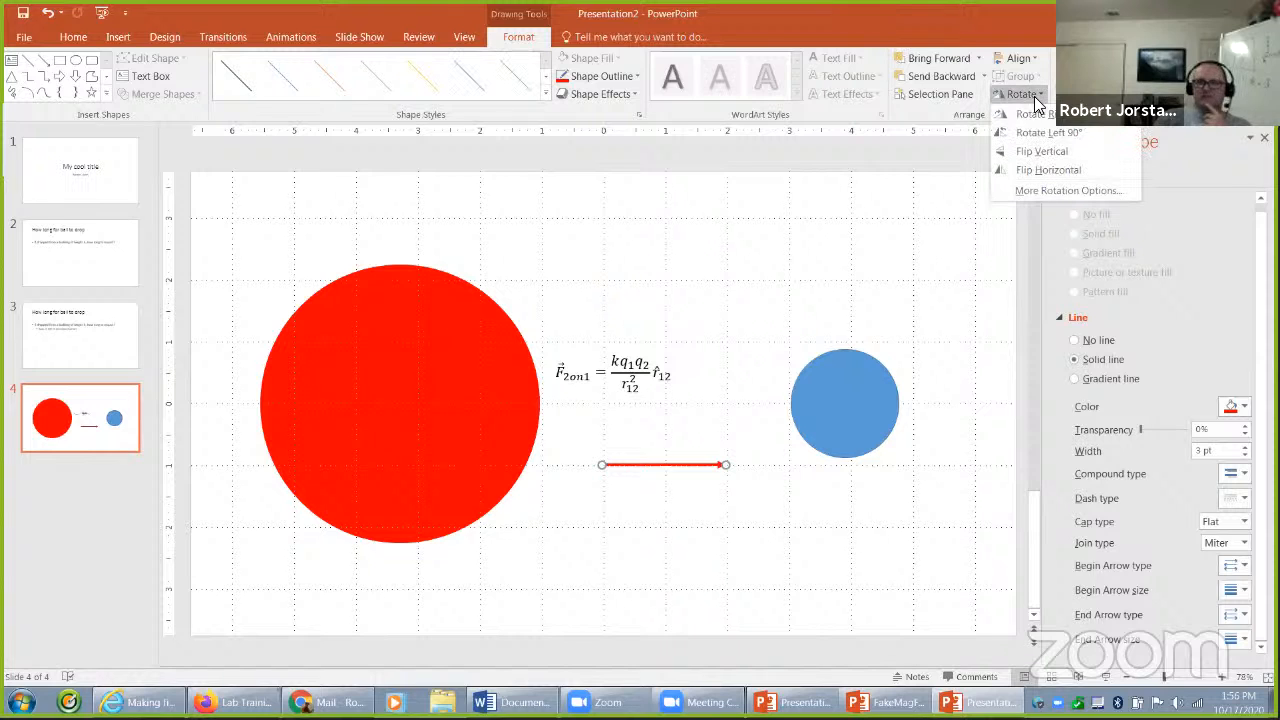
left_click(1040, 190)
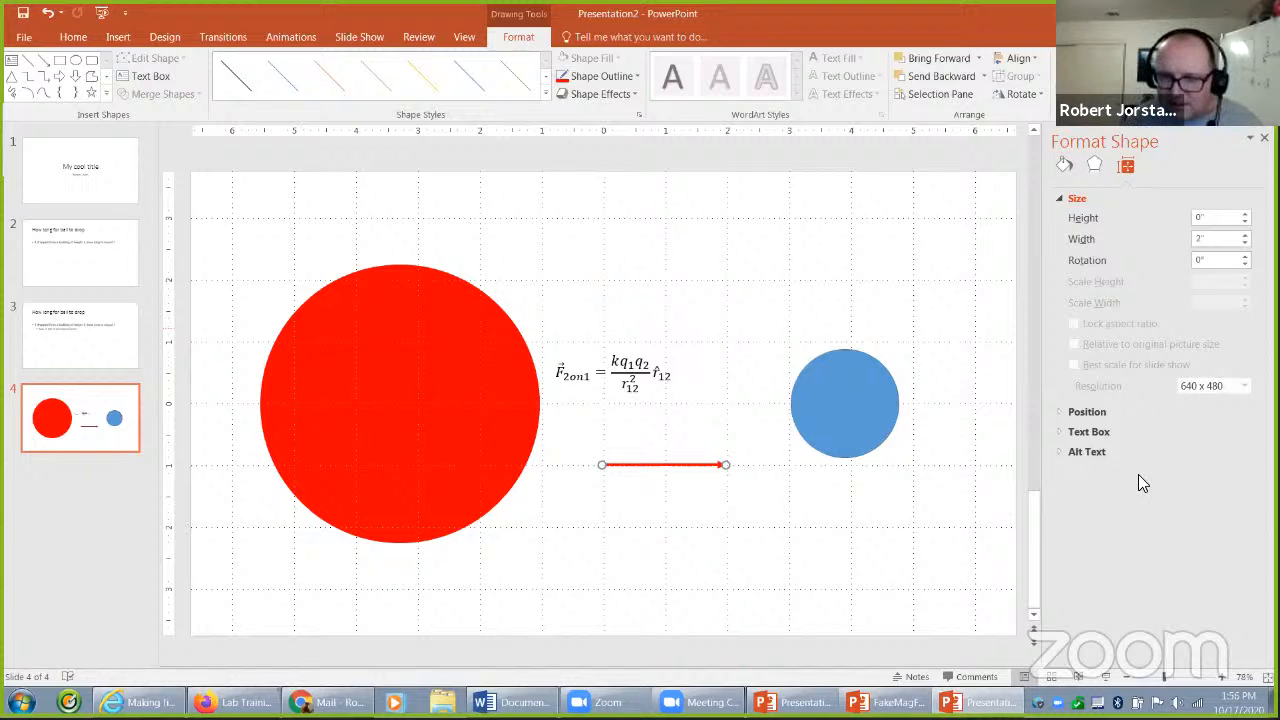
left_click(1066, 165)
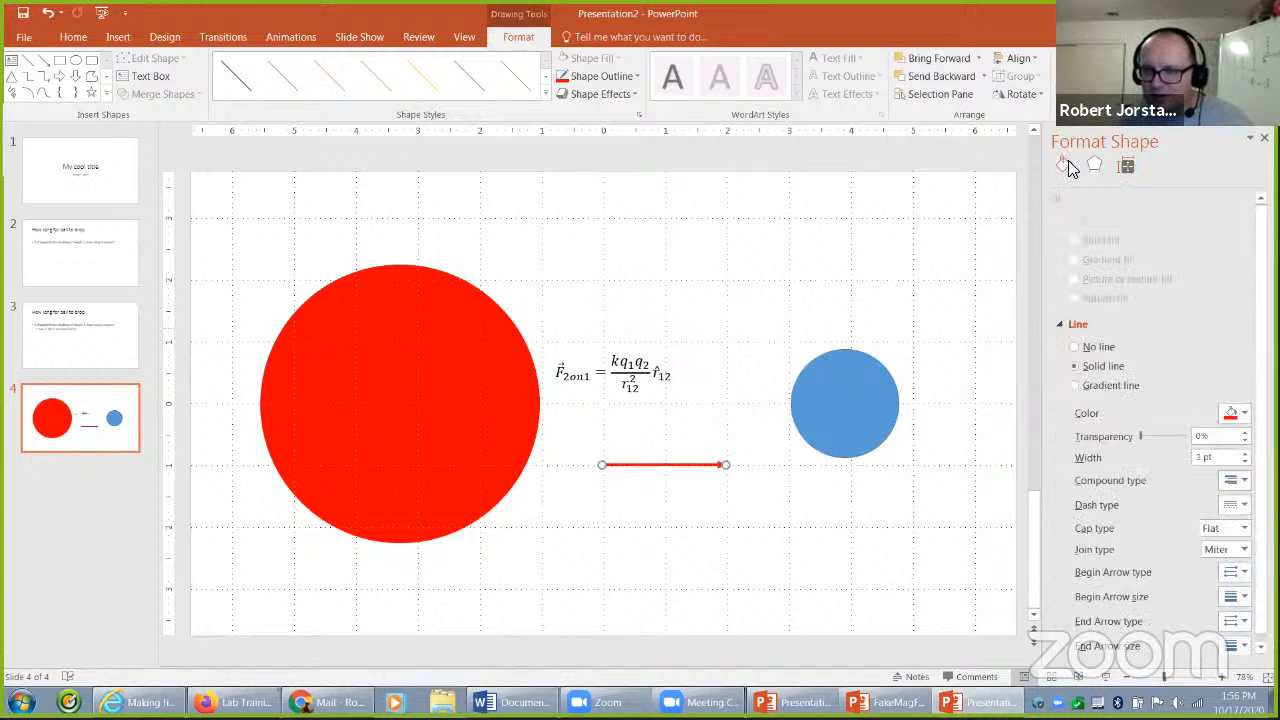
left_click(760, 300)
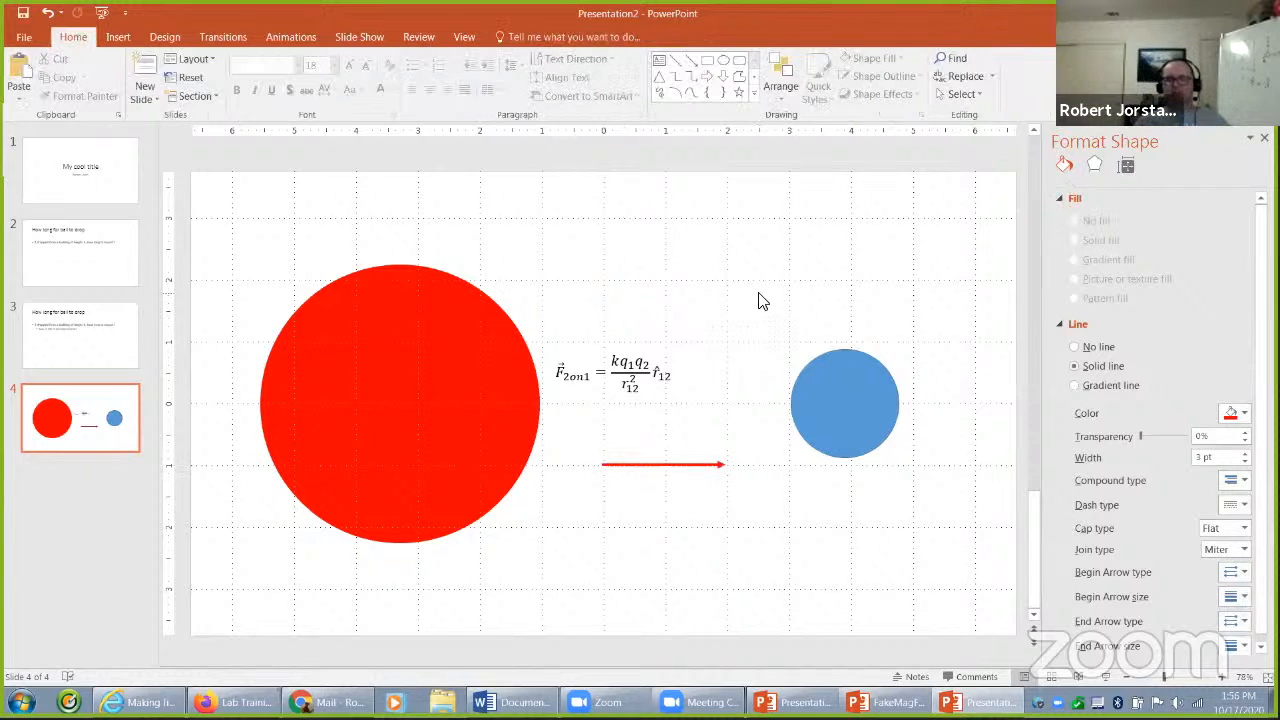
Step: Tilt the red arrow by lowering its head 1 inch, making it 1.87 inches wide, and shift it closer beneath the equation
left_click(719, 465)
left_click_drag(720, 465, 725, 457)
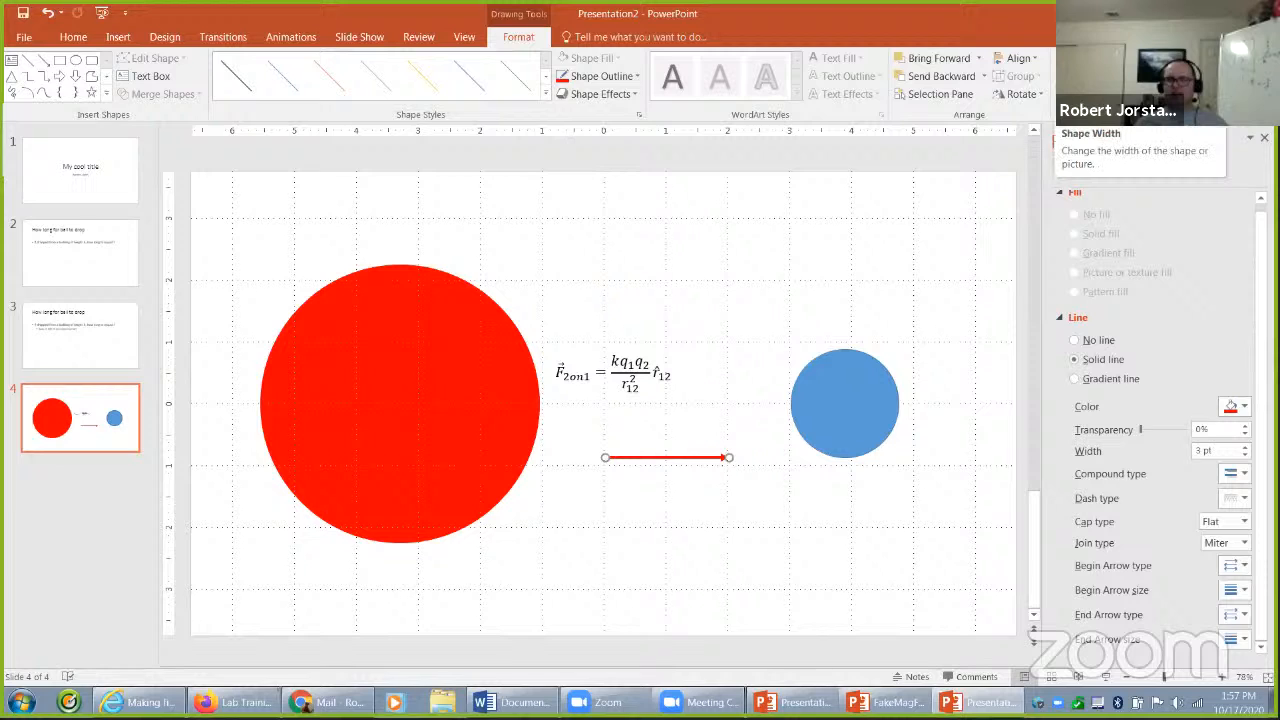
left_click_drag(729, 457, 729, 519)
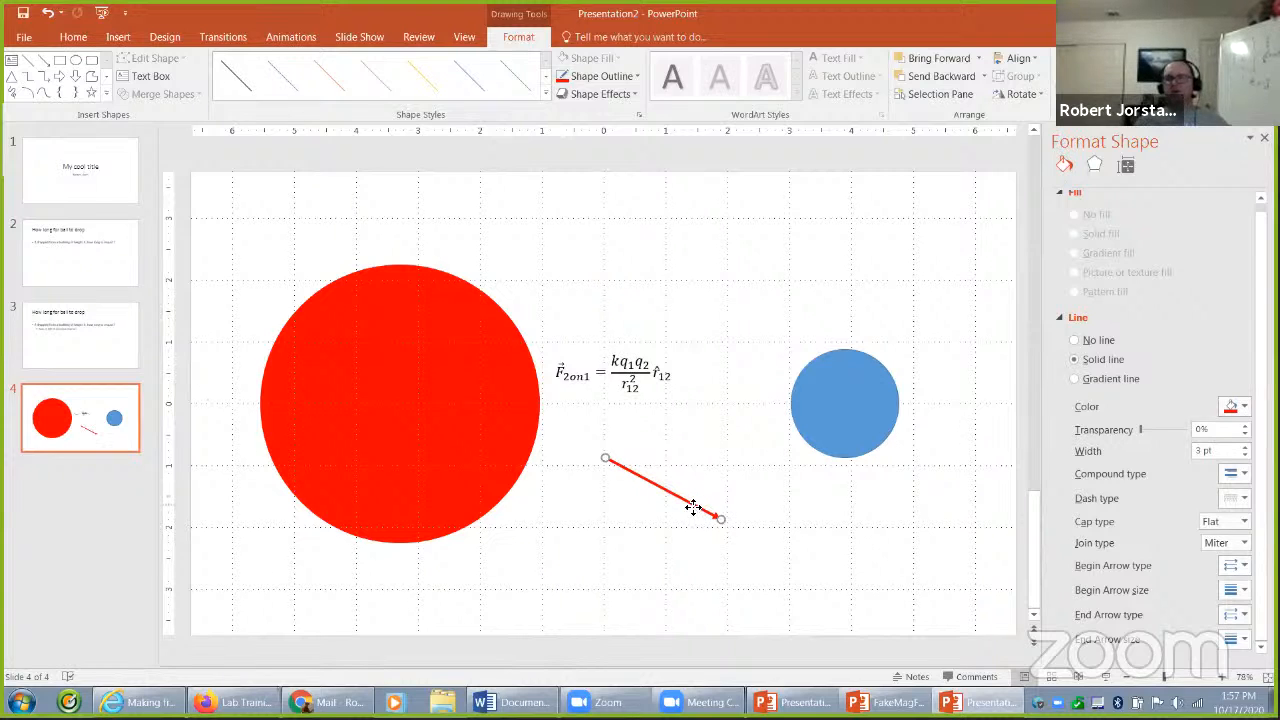
left_click_drag(694, 503, 696, 477)
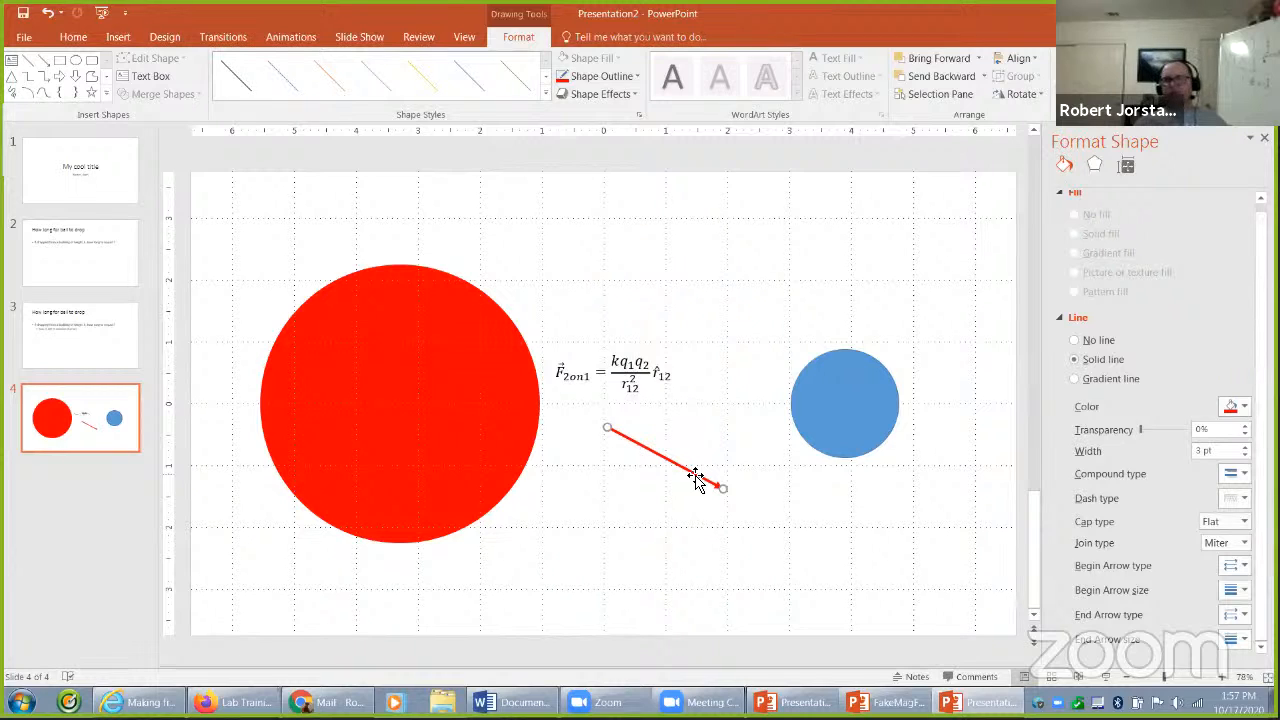
Step: Try the arrow's 3-D Rotation settings, stepping the Z rotation to 340° and setting it to 30°
left_click(1021, 94)
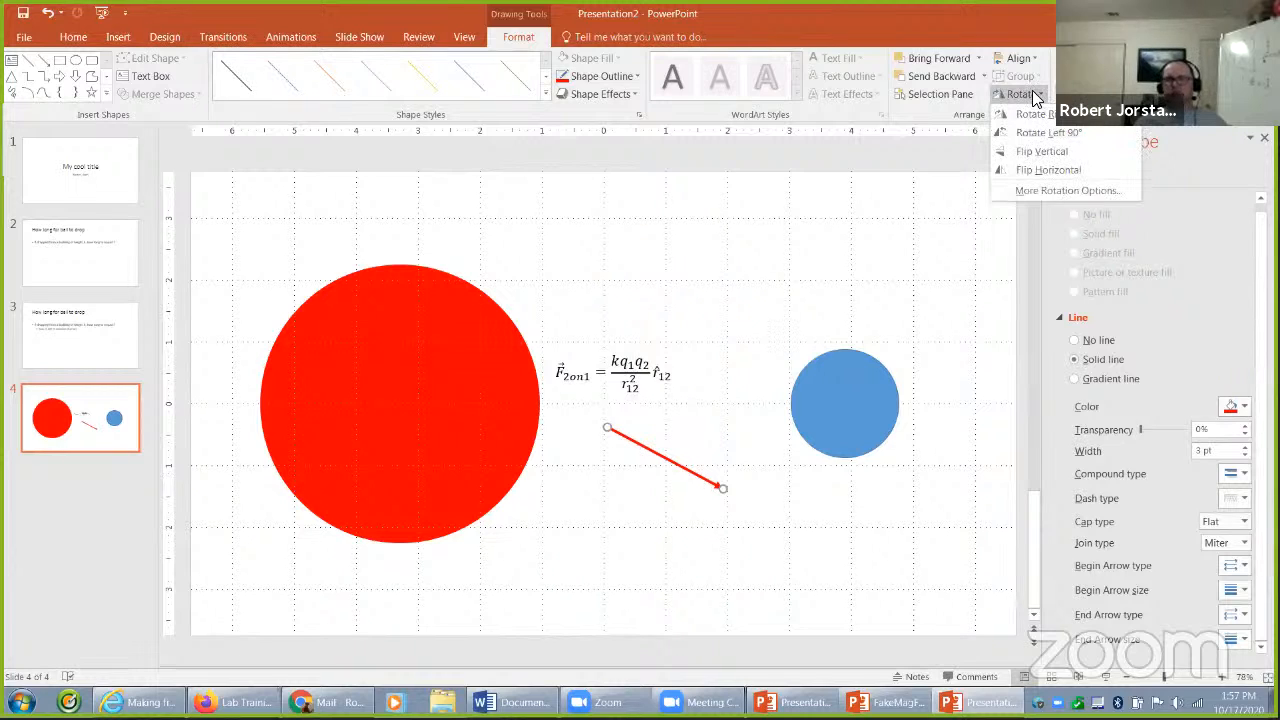
left_click(1050, 190)
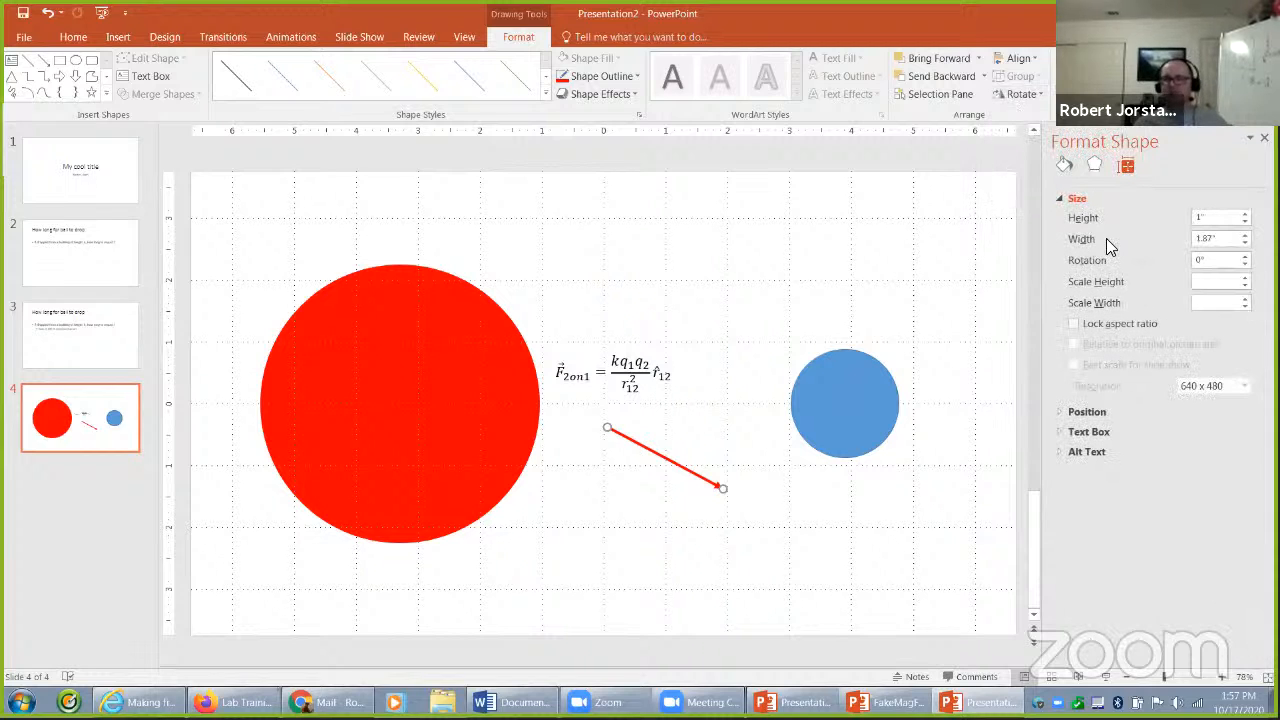
left_click(1091, 165)
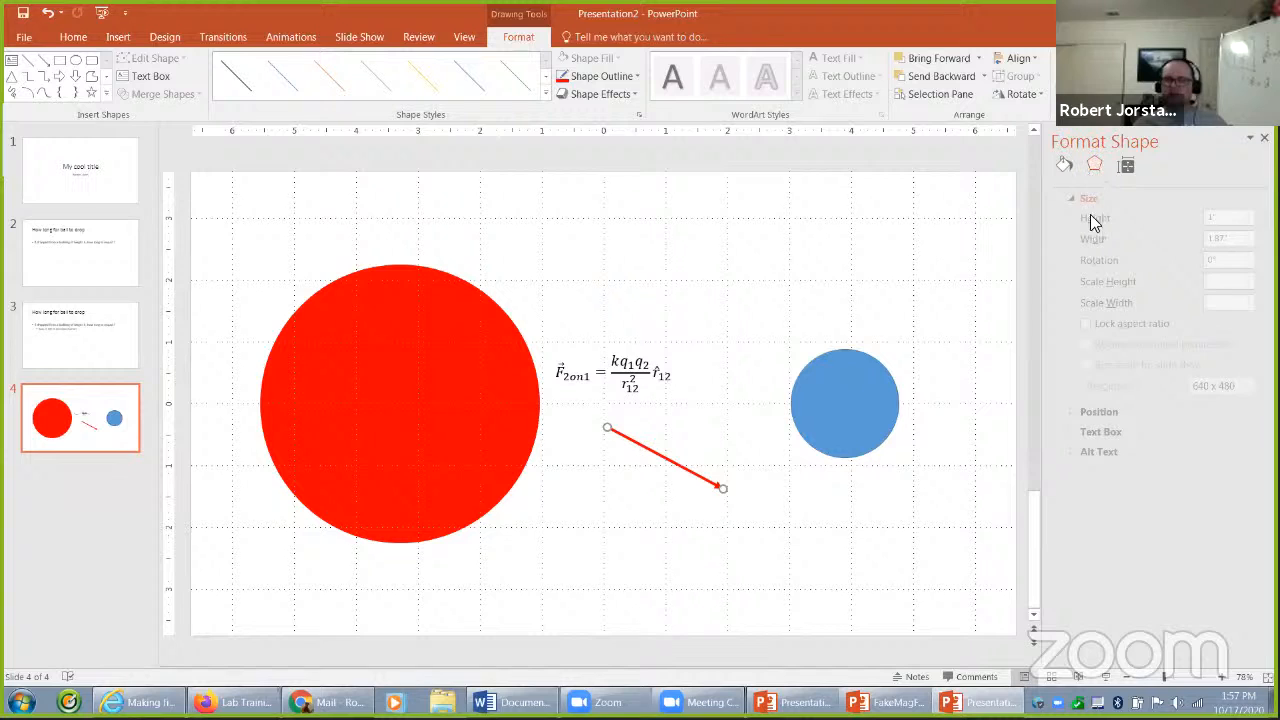
left_click(1097, 298)
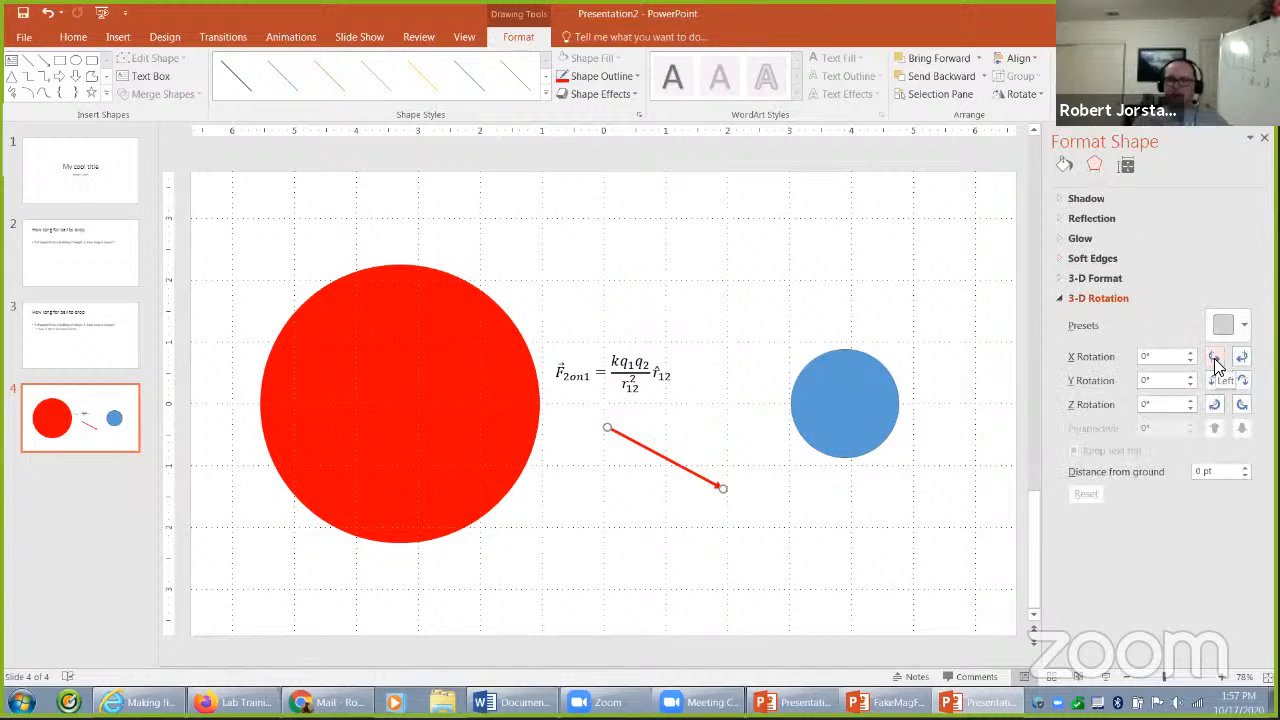
left_click(1213, 410)
left_click(1213, 410)
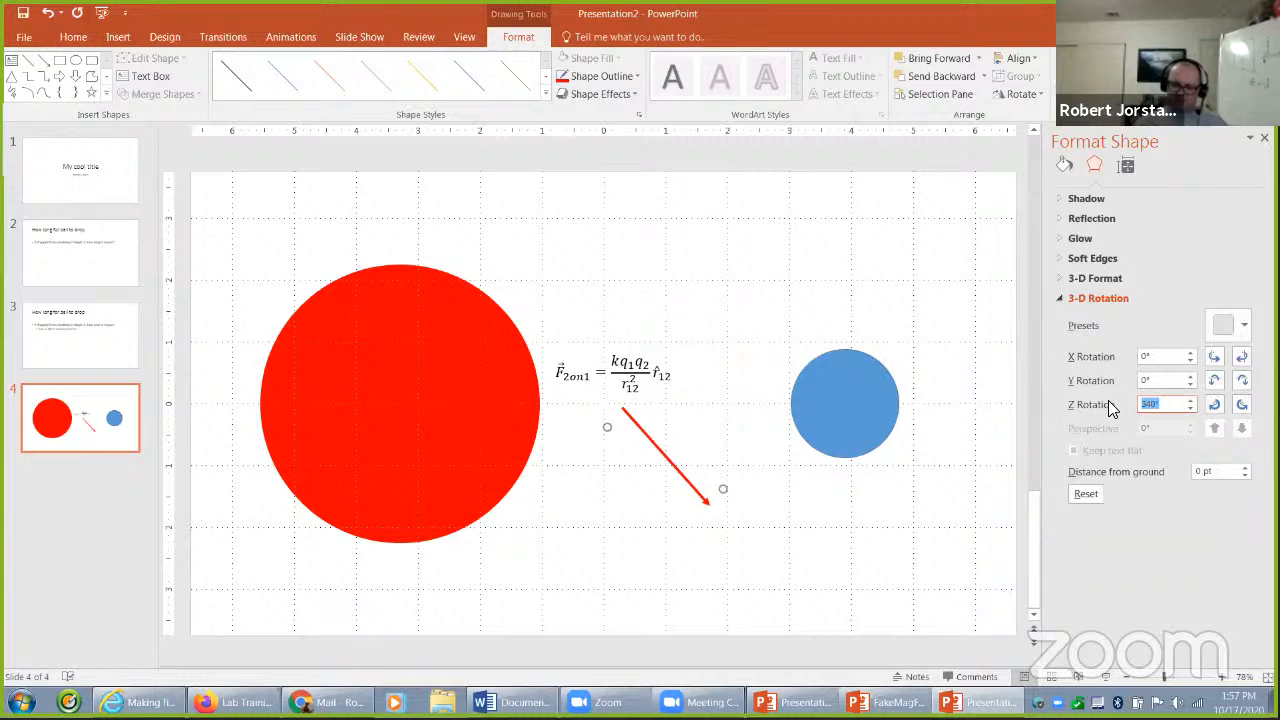
type("30")
key("Return")
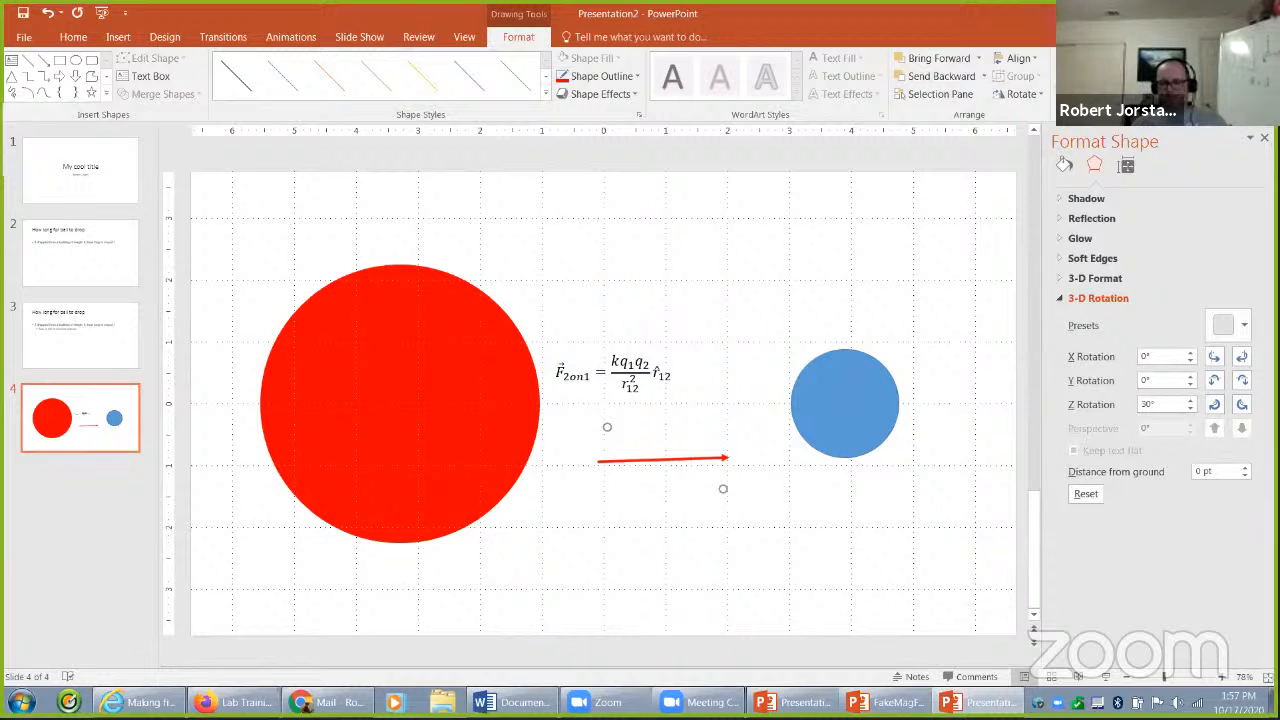
Step: Level the arrow's underlying line and reset its Z rotation to 0° so the arrow lies horizontally below the equation
key("Return")
type("0")
key("Return")
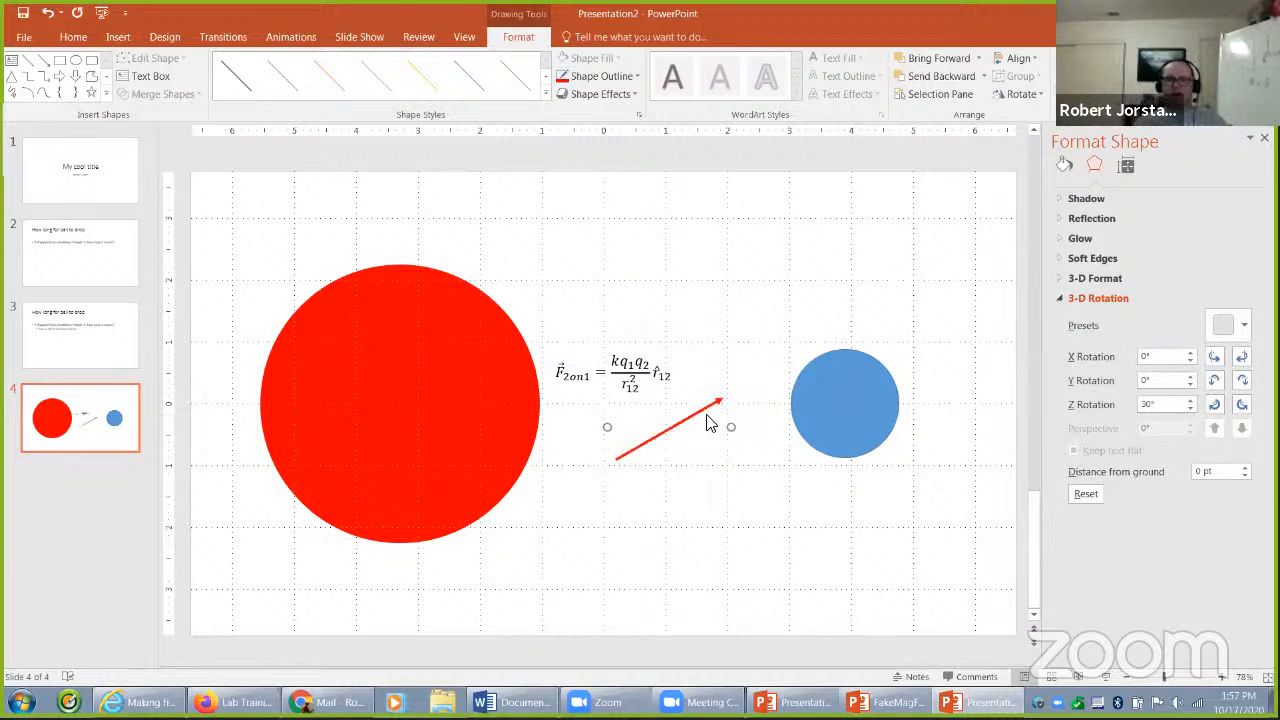
left_click_drag(1183, 404, 1130, 410)
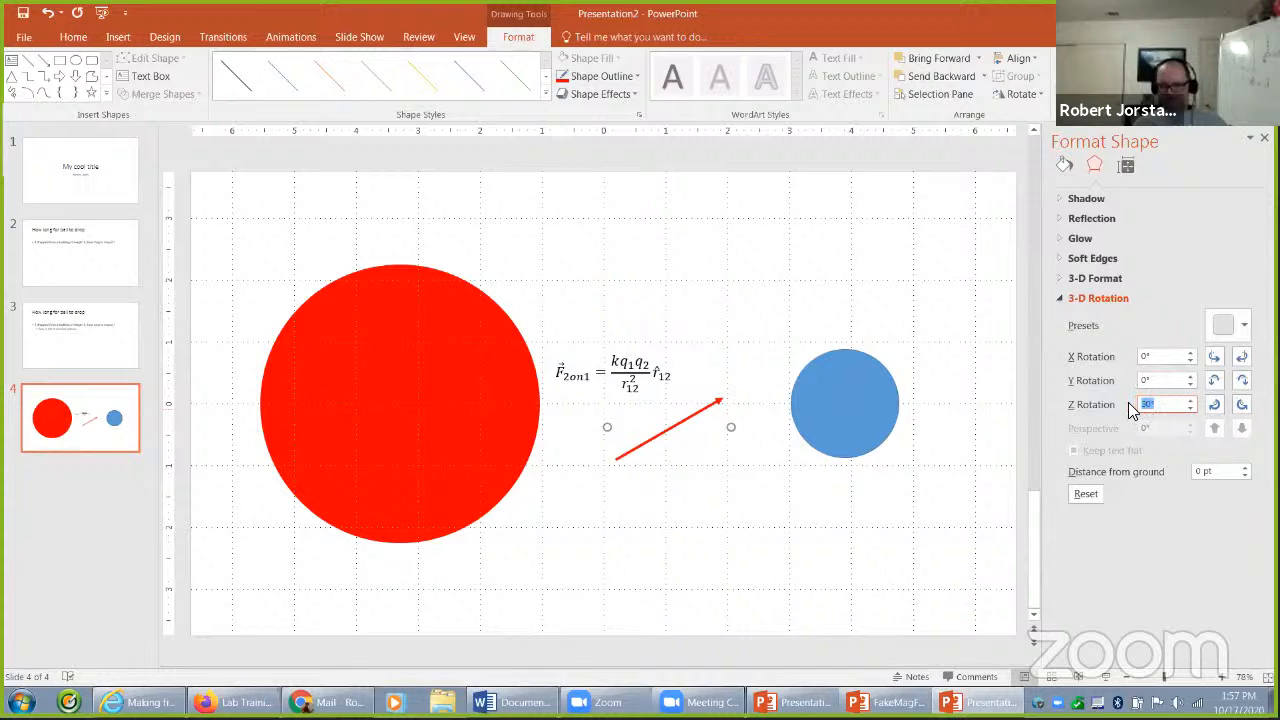
type("0")
key("Return")
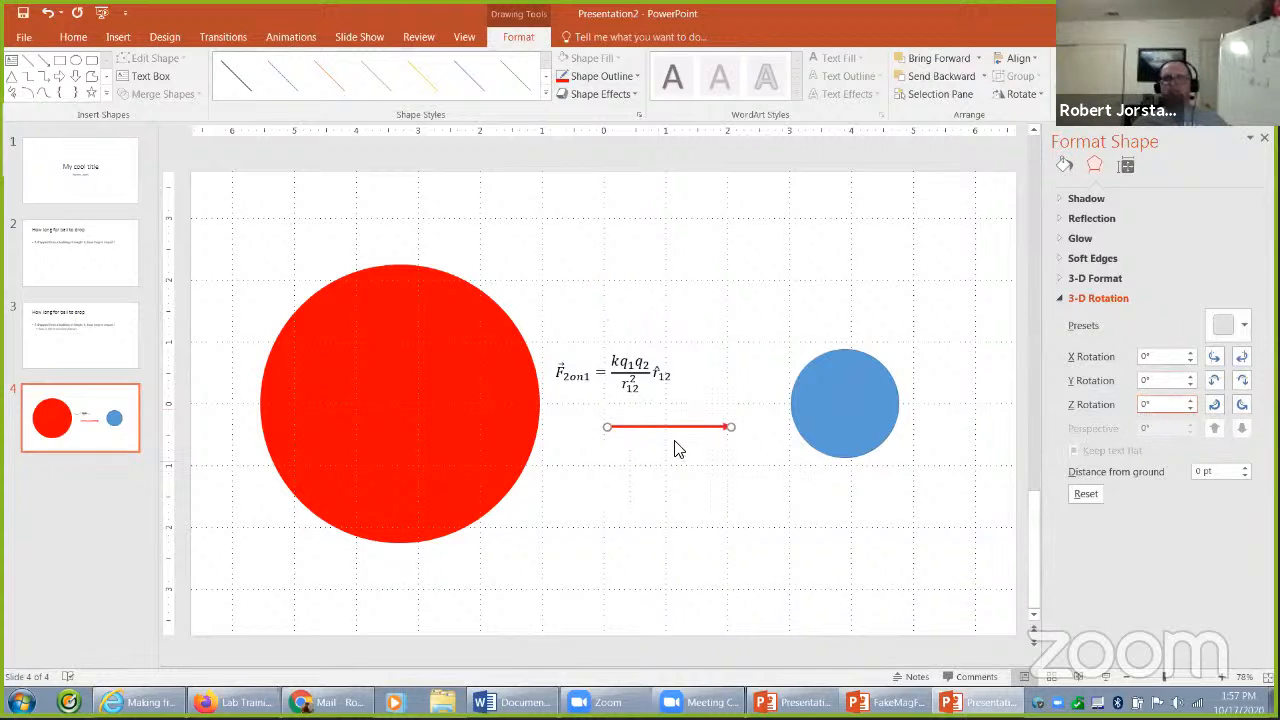
Step: Move the horizontal red arrow up into the open area above the equation and the blue circle, near the 2-inch gridline
left_click(675, 449)
left_click_drag(686, 428, 737, 275)
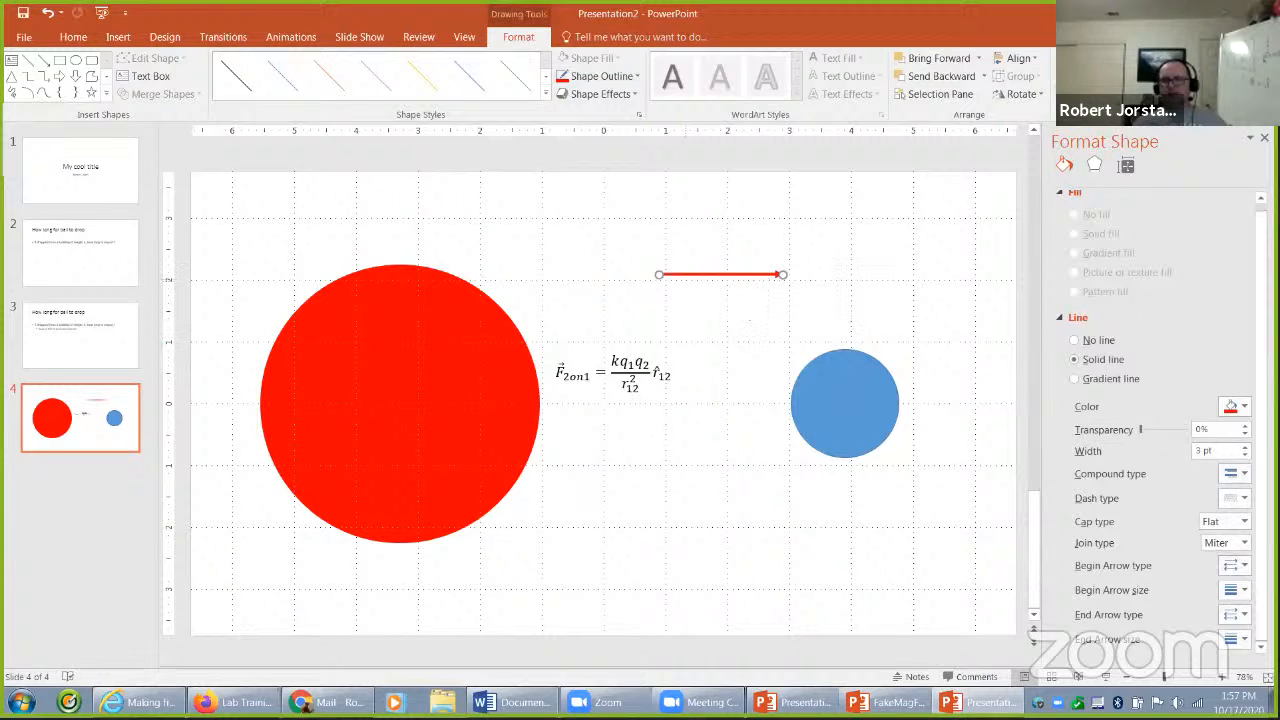
left_click(764, 282)
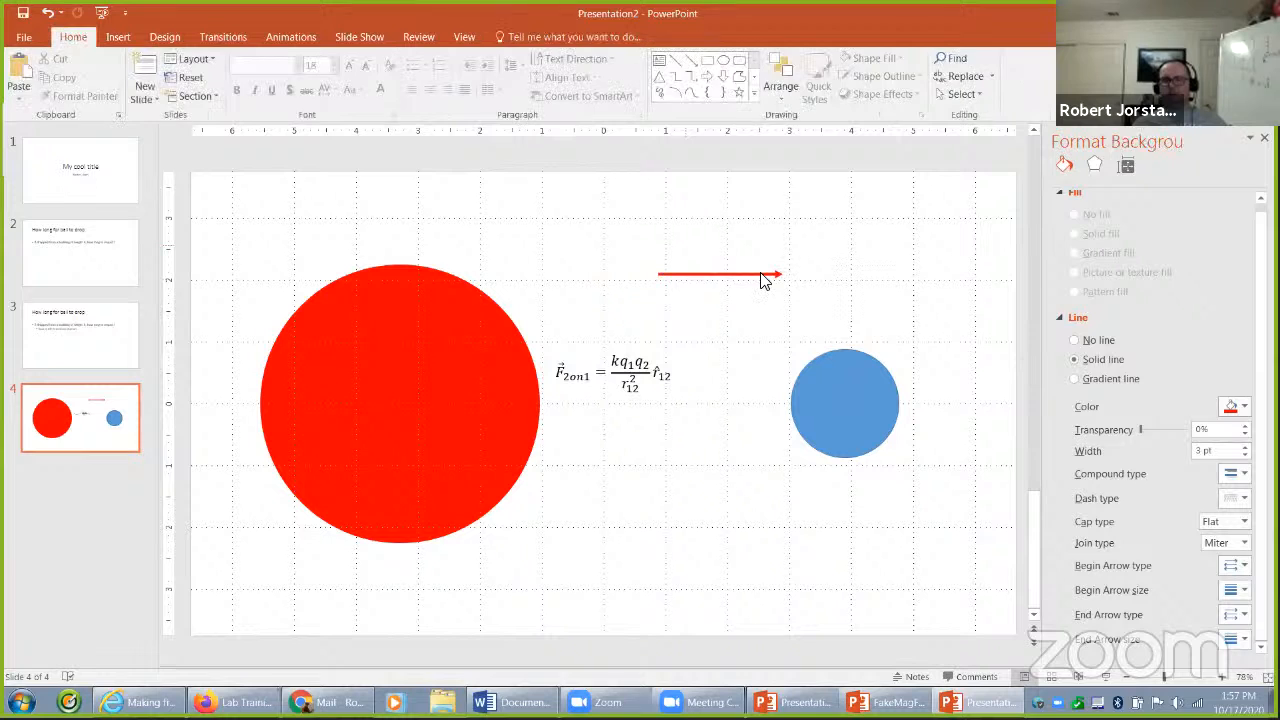
left_click(766, 275)
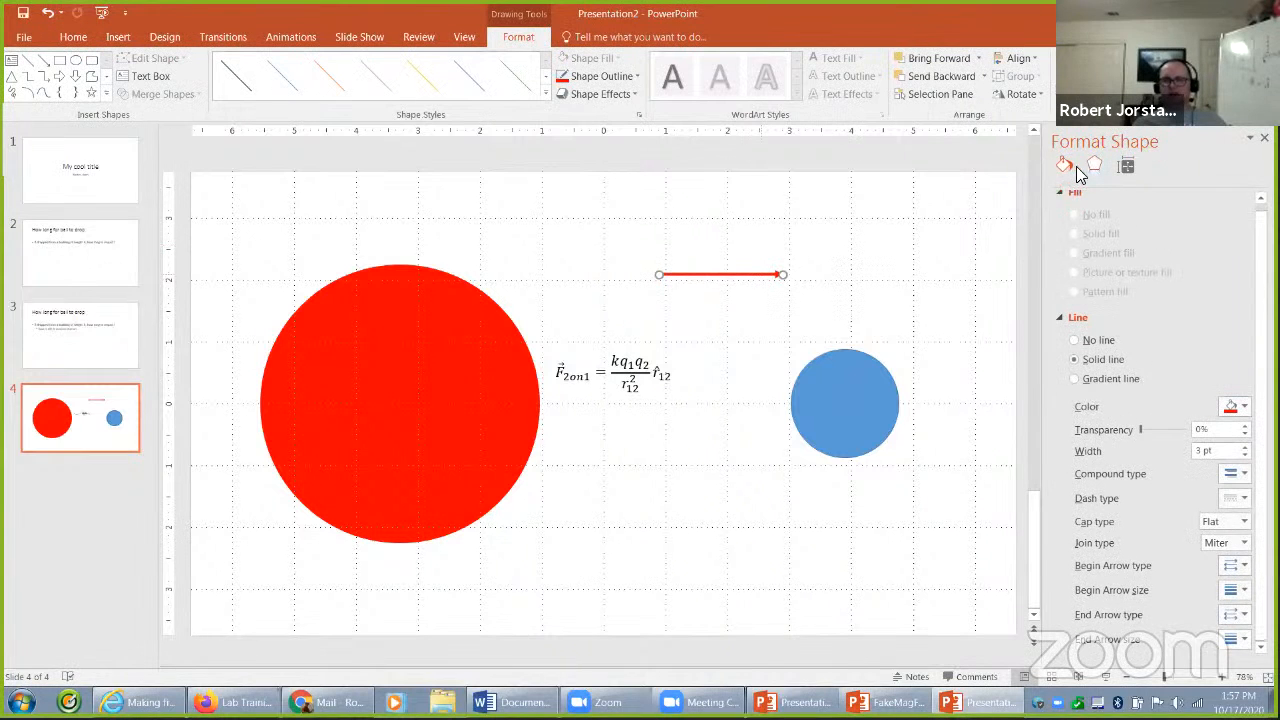
Step: Rotate the red arrow with a Z rotation of 30°, then change its Z rotation to 70°
left_click(1094, 165)
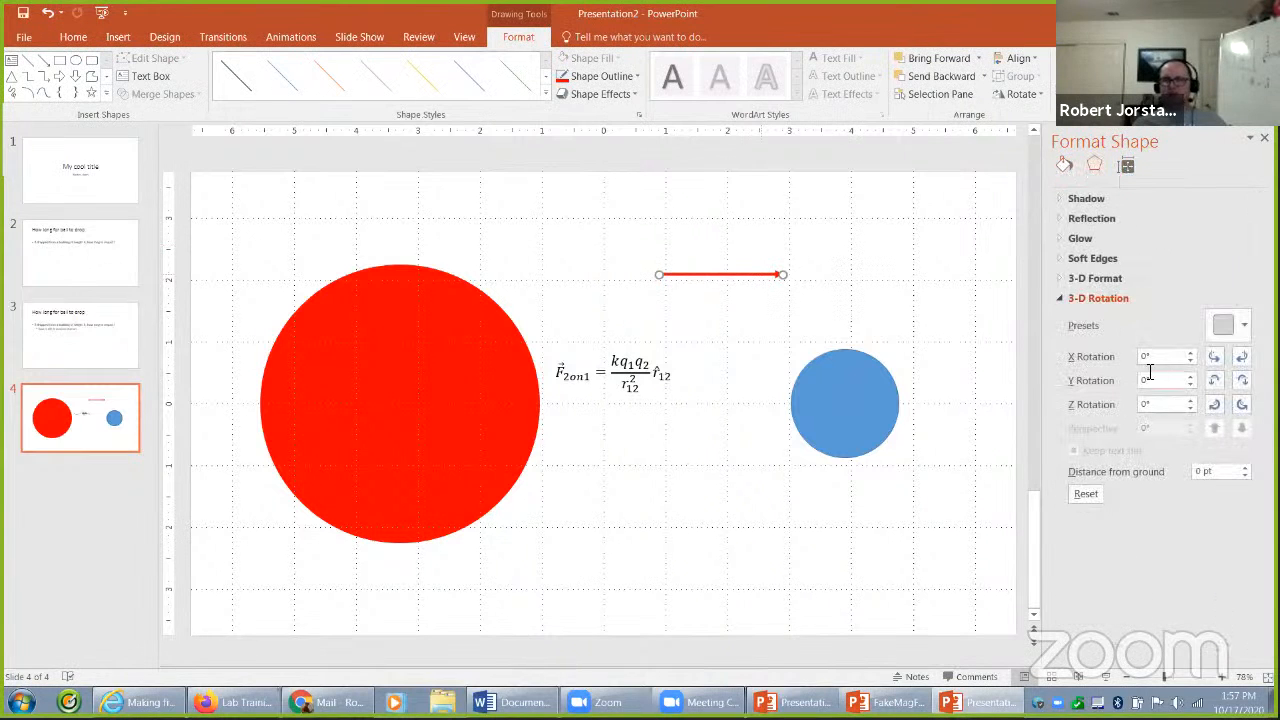
left_click(1155, 405)
type("30")
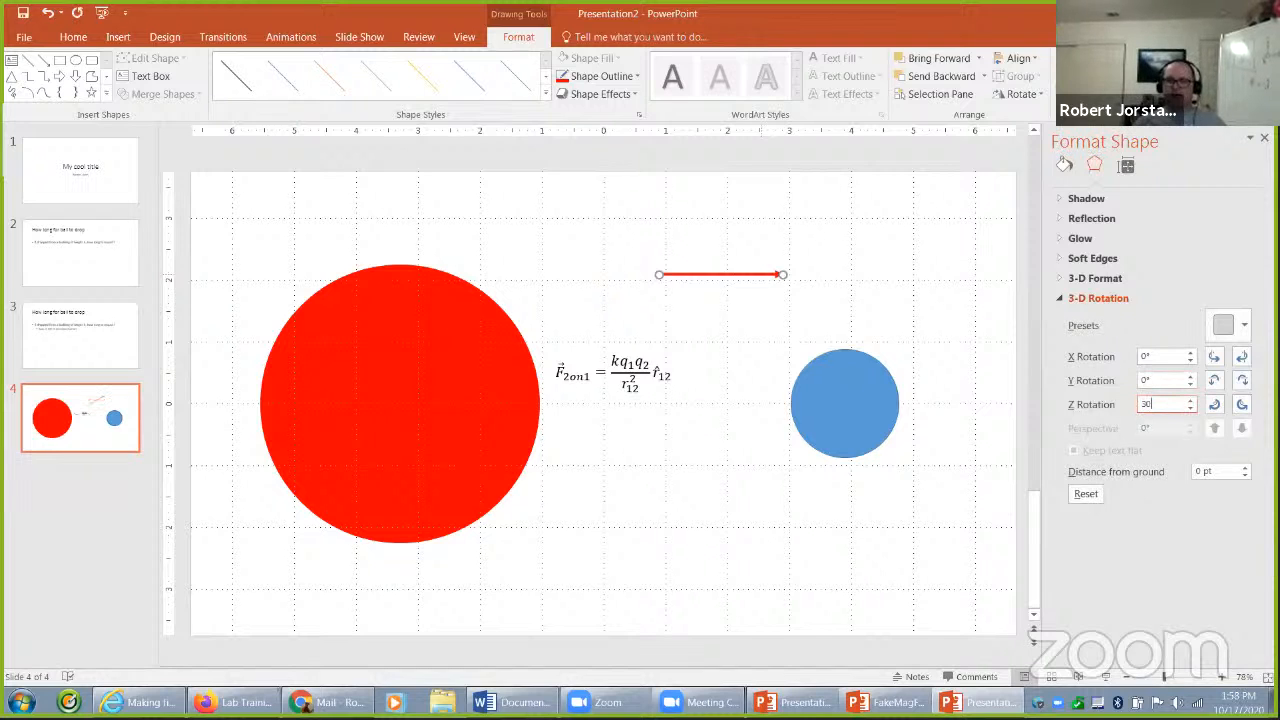
left_click_drag(1163, 406, 1138, 405)
type("70")
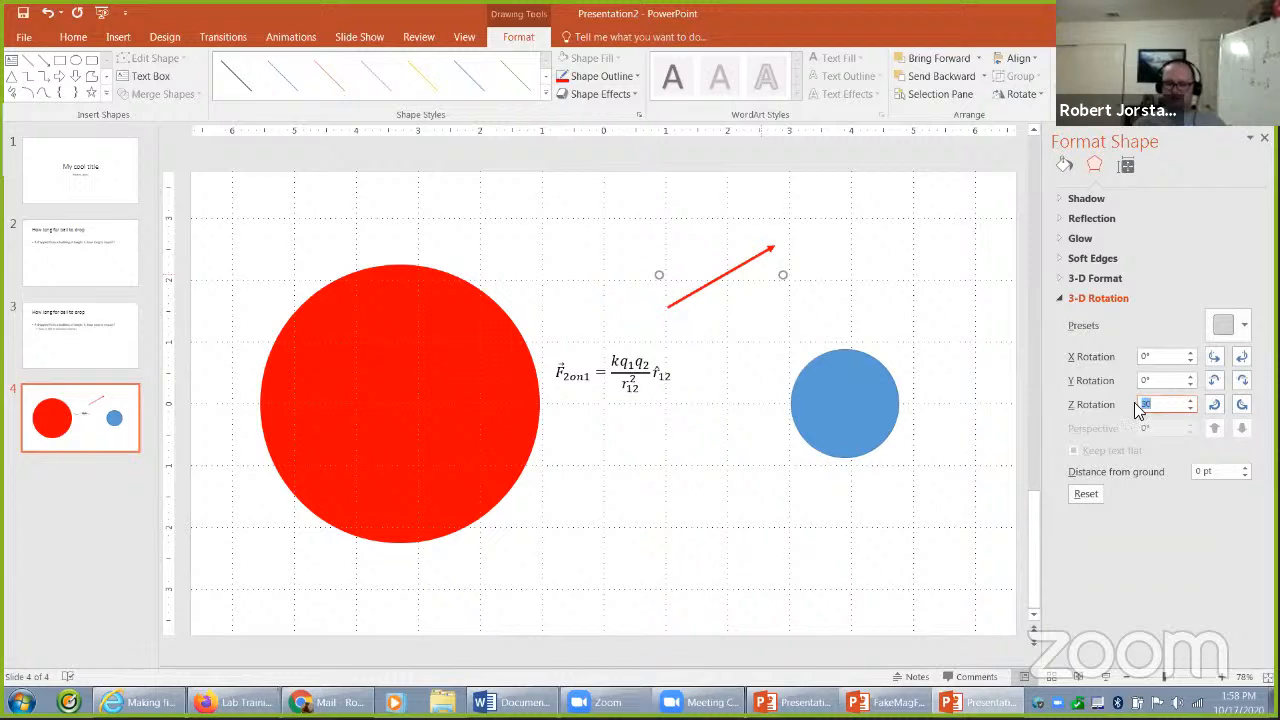
key("Return")
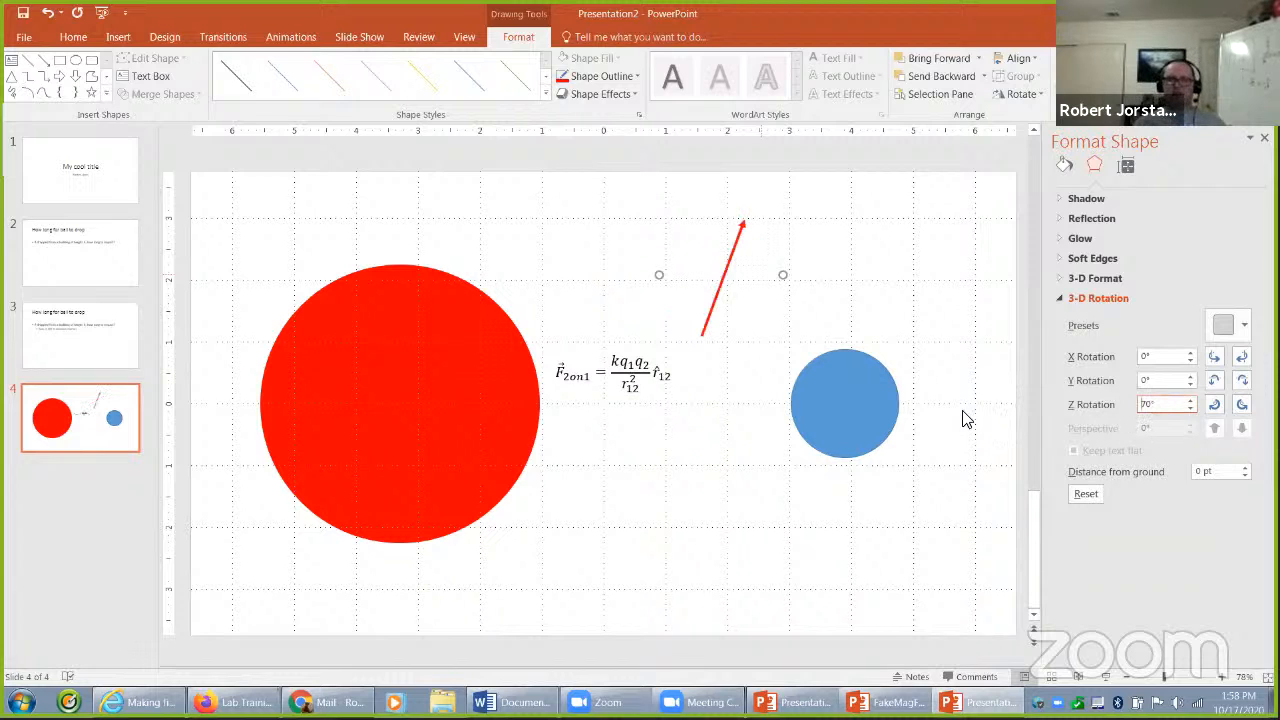
Step: Select the equation text box and open its font size for editing, then deselect the box
left_click(676, 368)
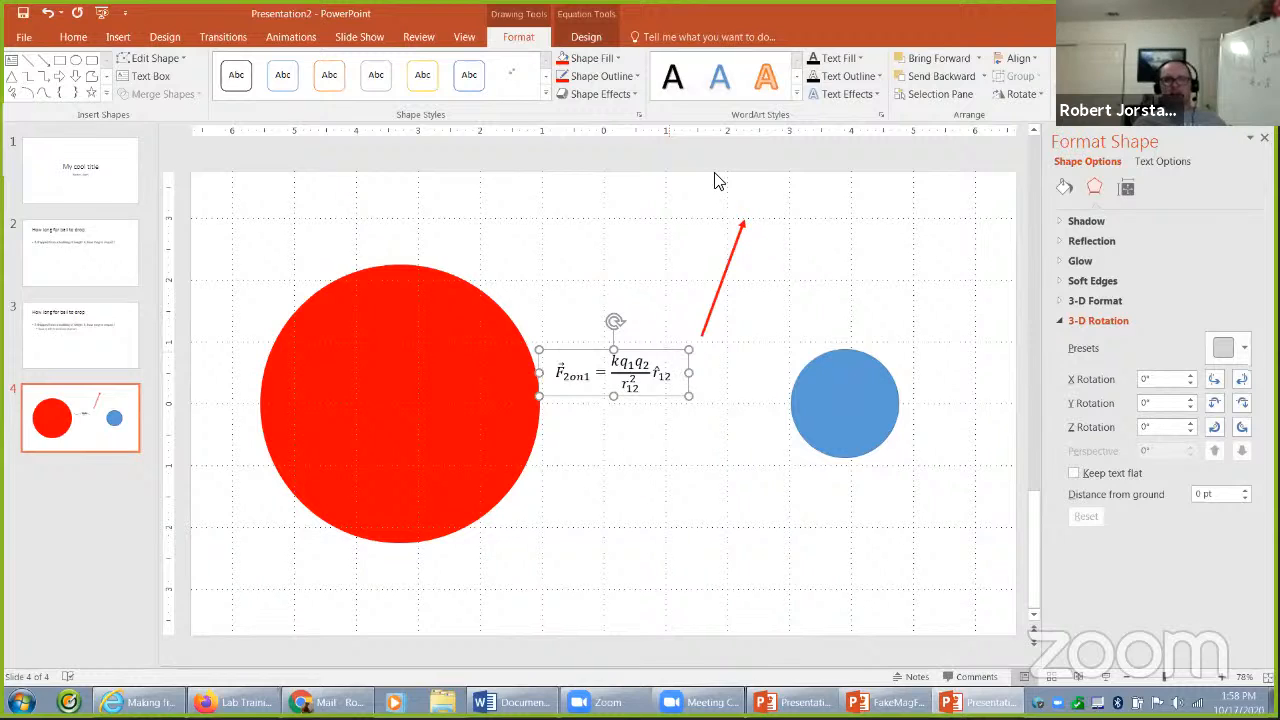
left_click(74, 38)
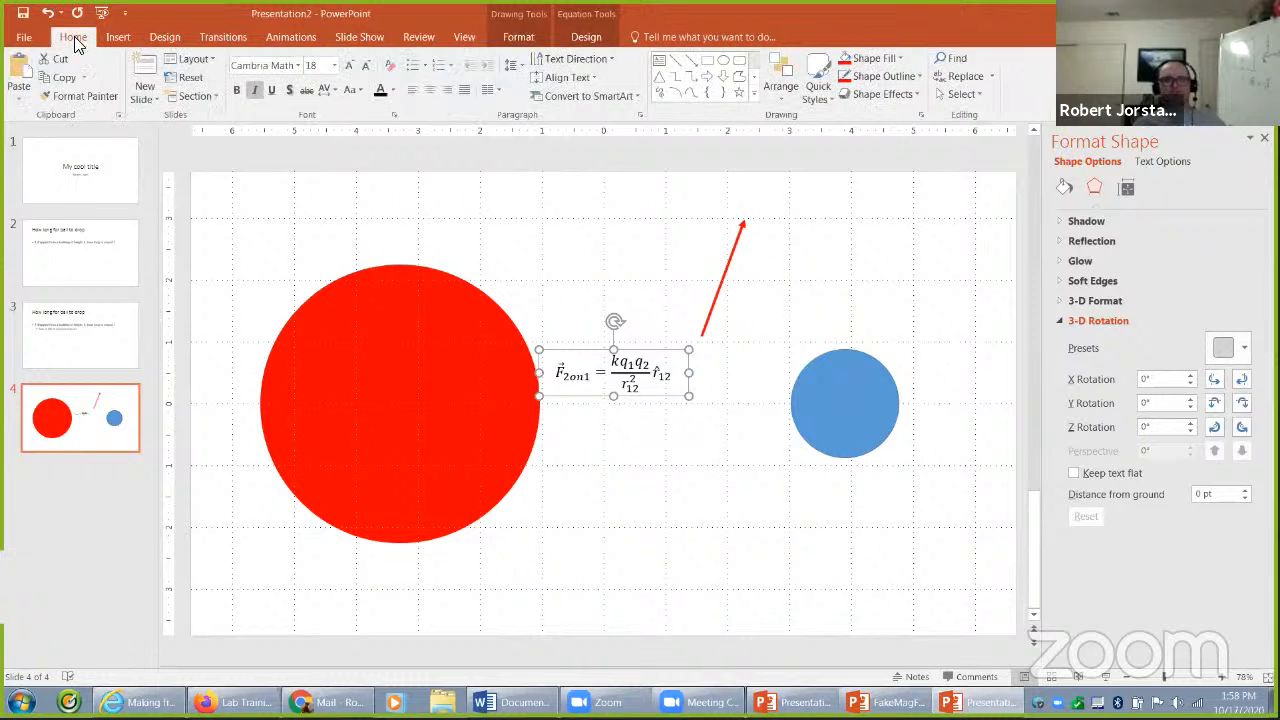
left_click(316, 66)
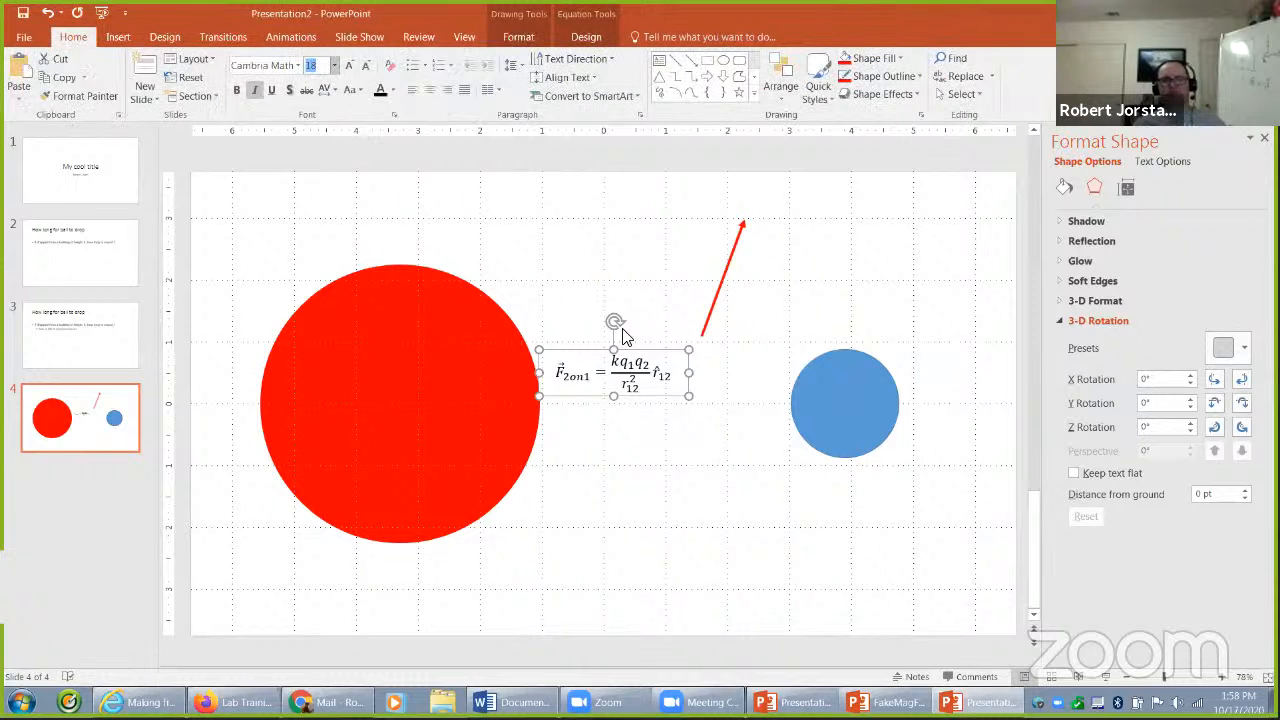
left_click(644, 309)
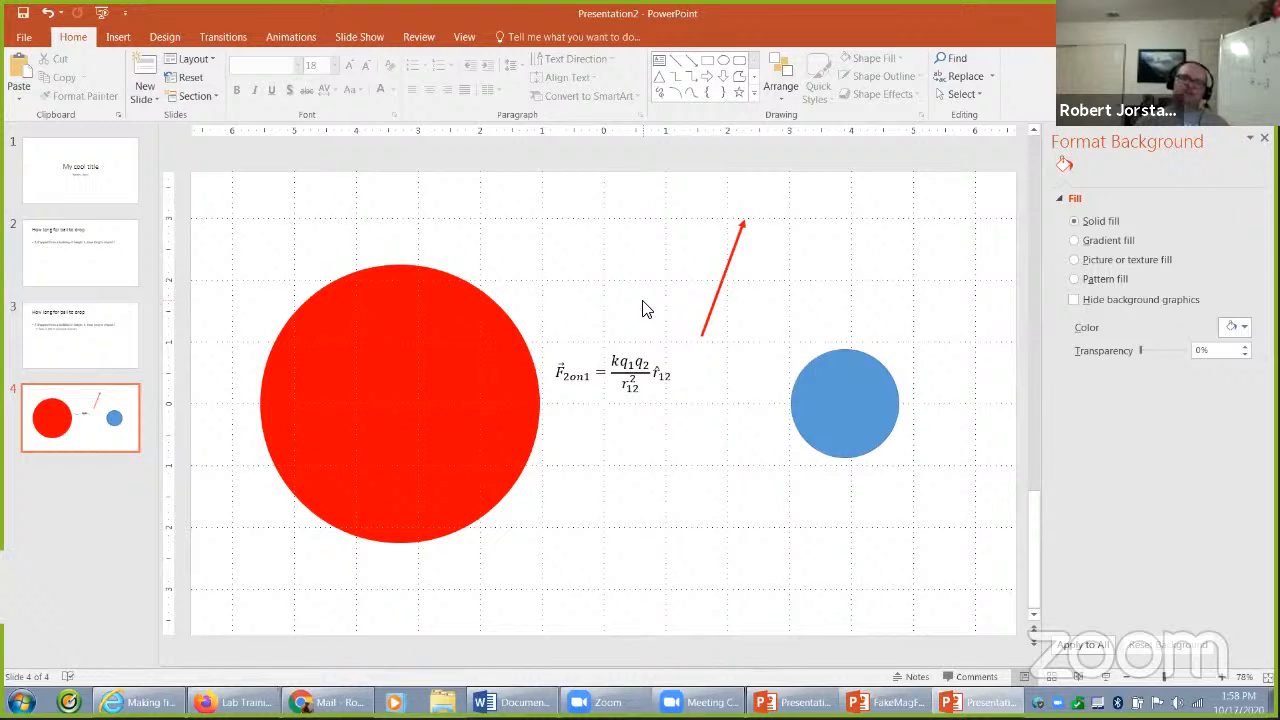
Step: Select the equation text box as a whole object
left_click(636, 375)
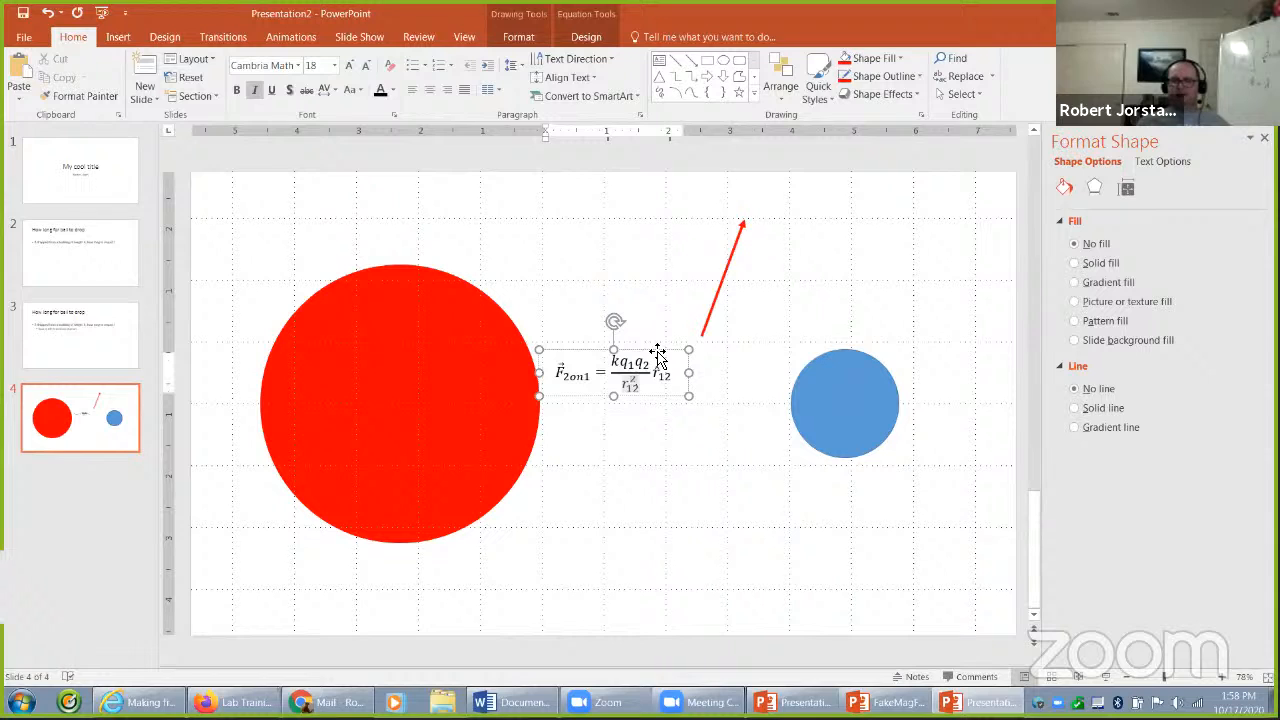
left_click(657, 352)
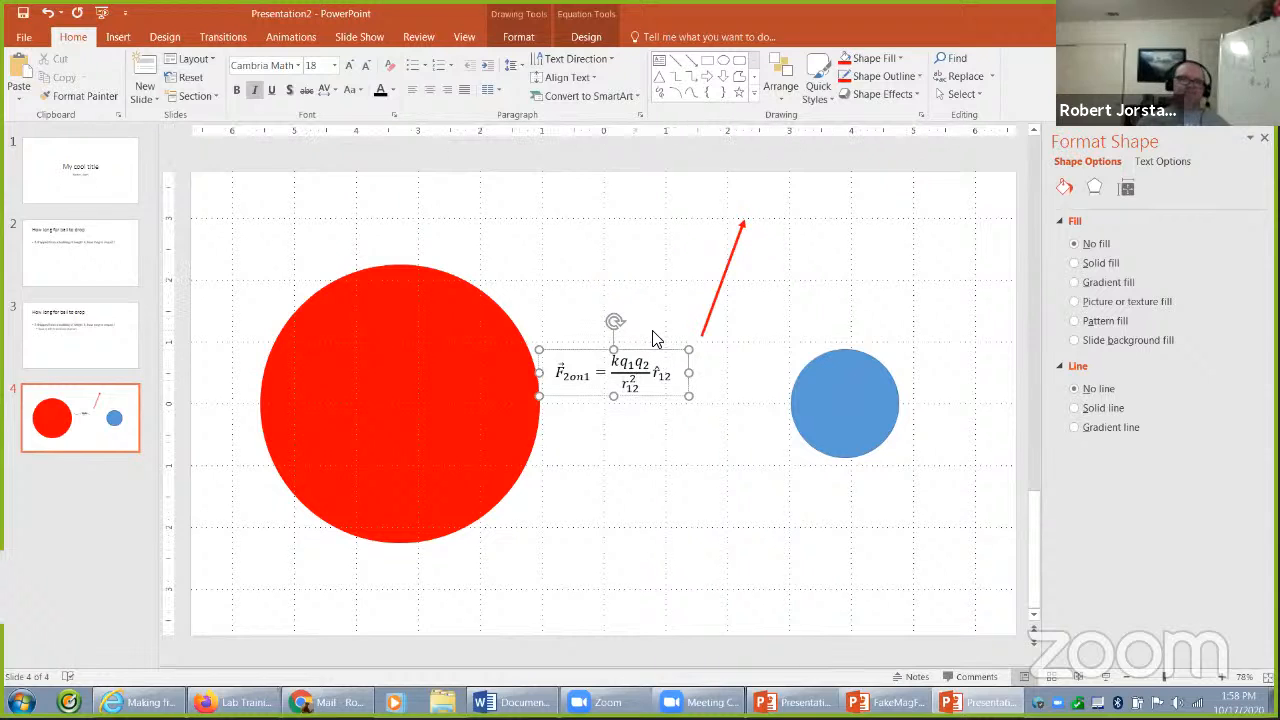